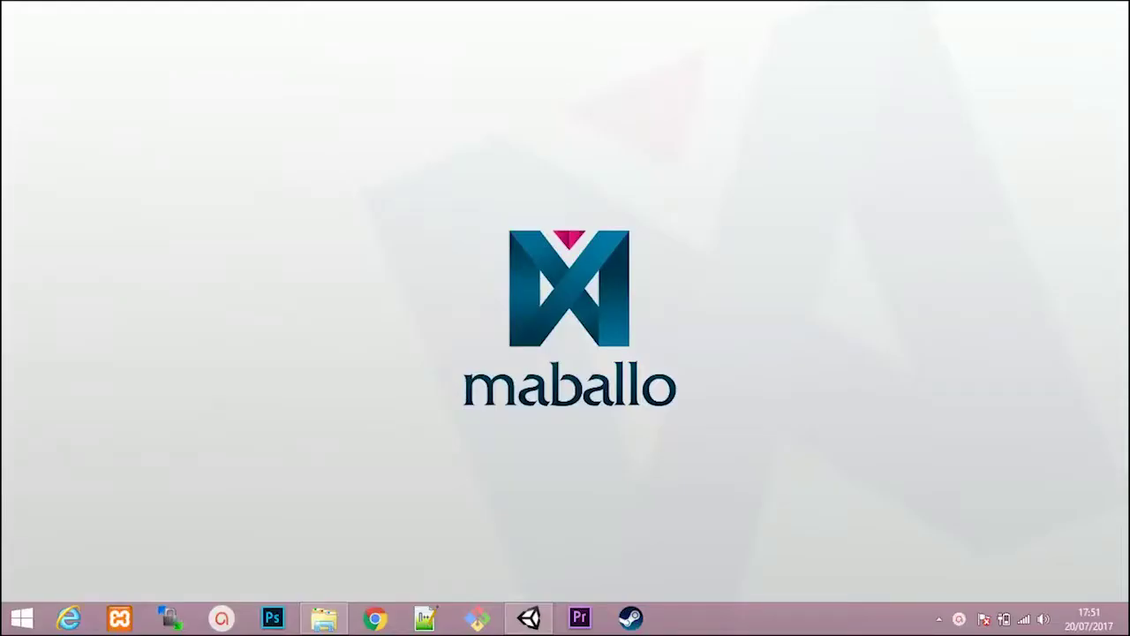
# Launch Unity and start a new project named 'Animated Menu Button'
pyautogui.click(323, 618)
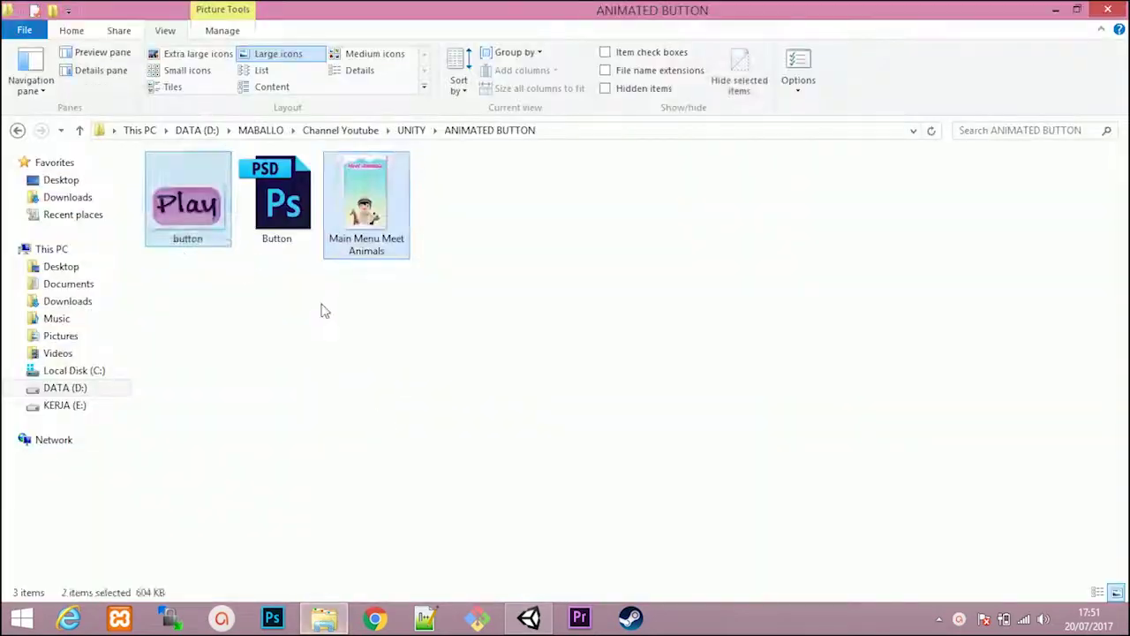
pyautogui.click(530, 618)
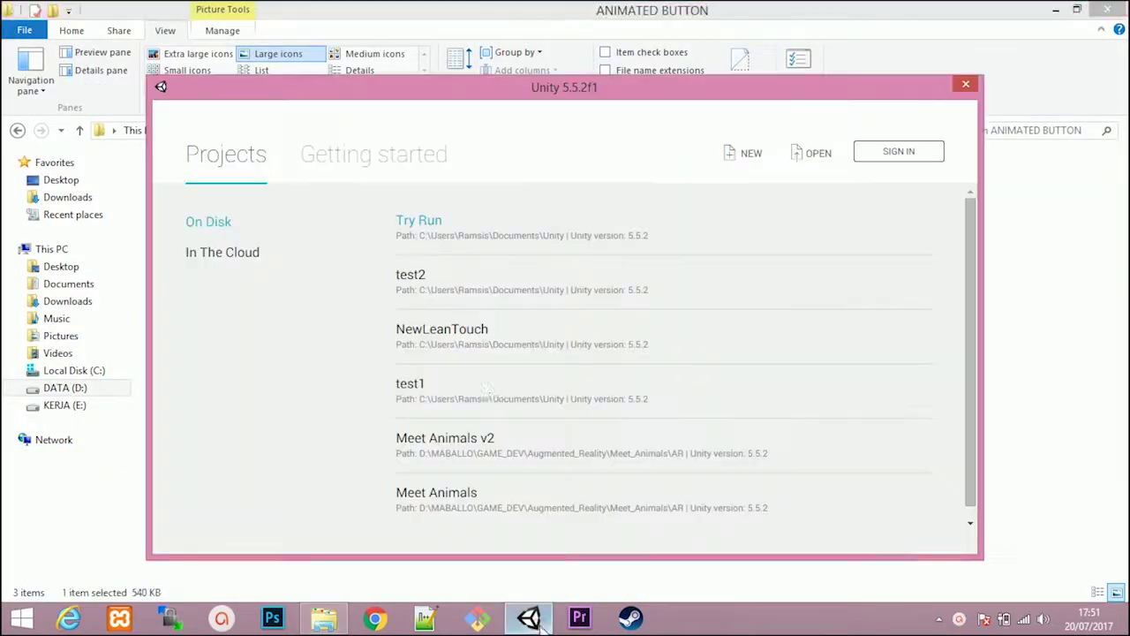
pyautogui.click(748, 158)
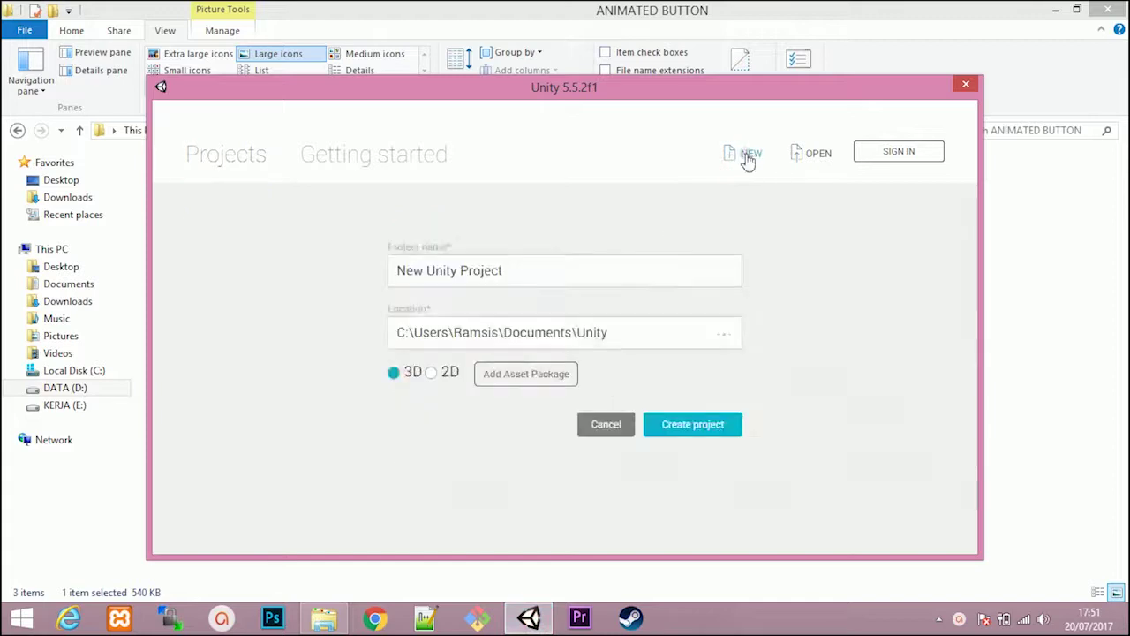
pyautogui.click(556, 269)
pyautogui.write('Ani')
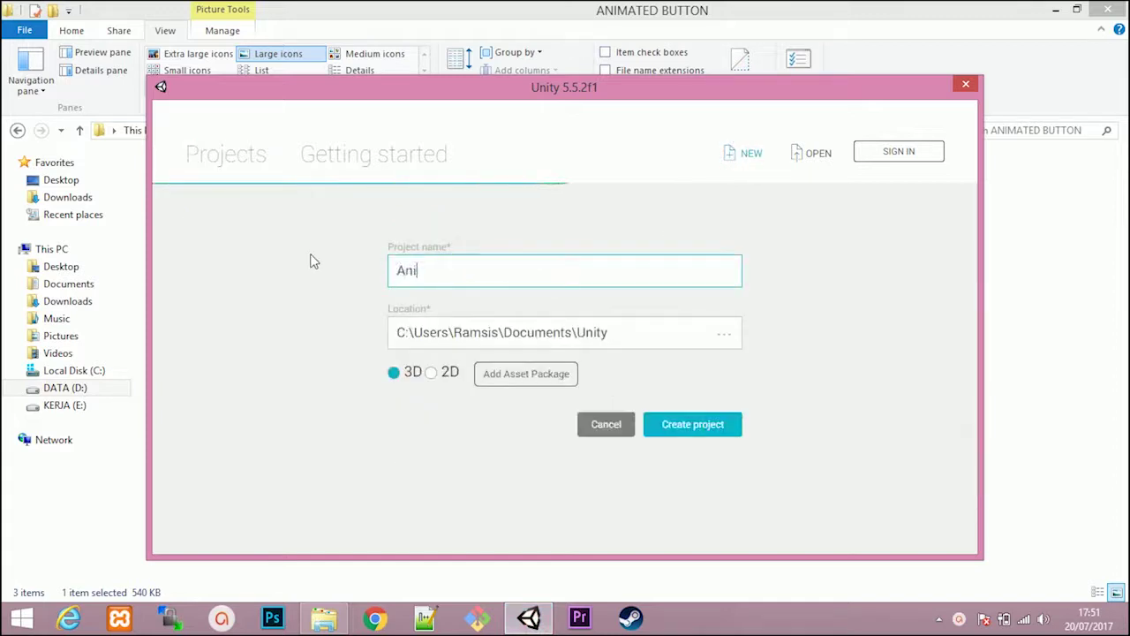
pyautogui.write('mated')
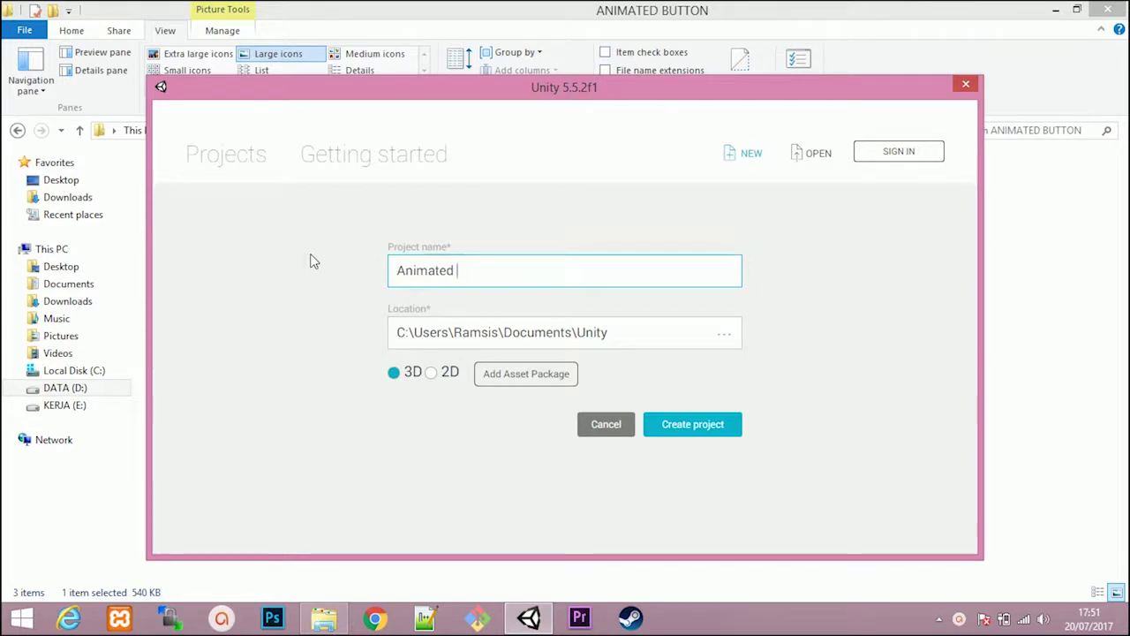
pyautogui.write('Menu Bu')
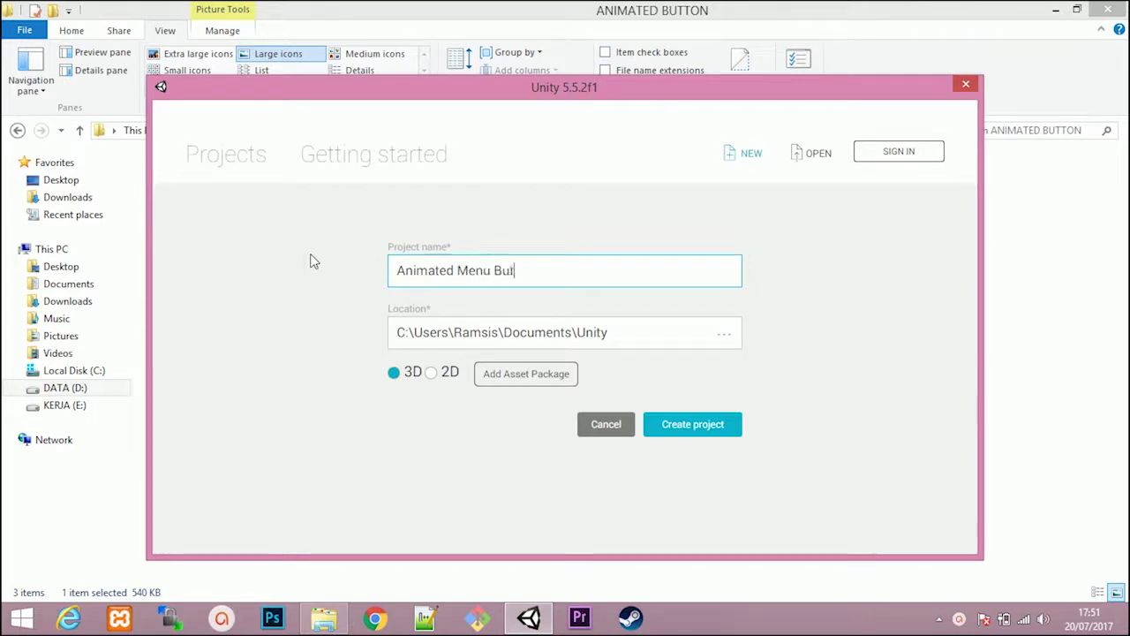
pyautogui.write('tton')
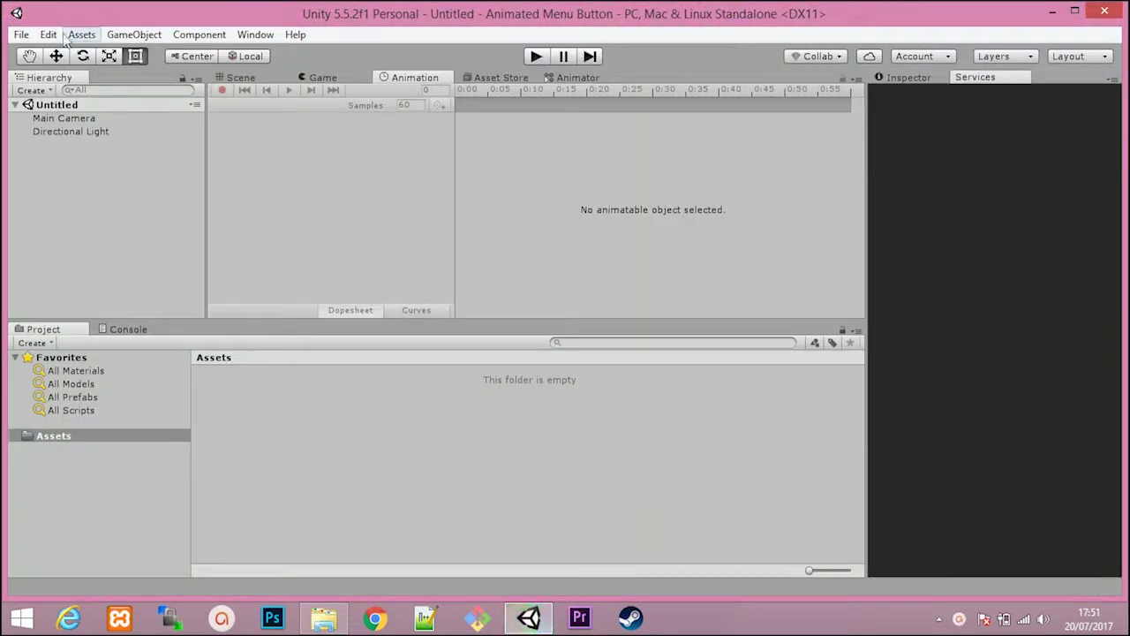
# Switch the project's build platform to Android in Build Settings
pyautogui.click(22, 34)
pyautogui.click(66, 198)
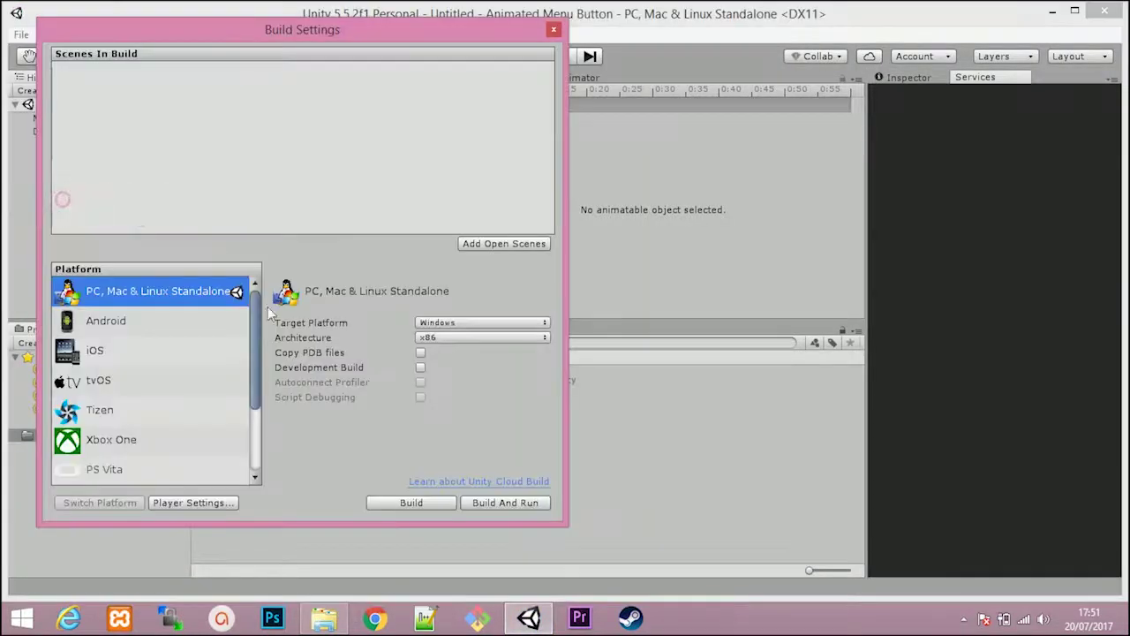
pyautogui.click(90, 325)
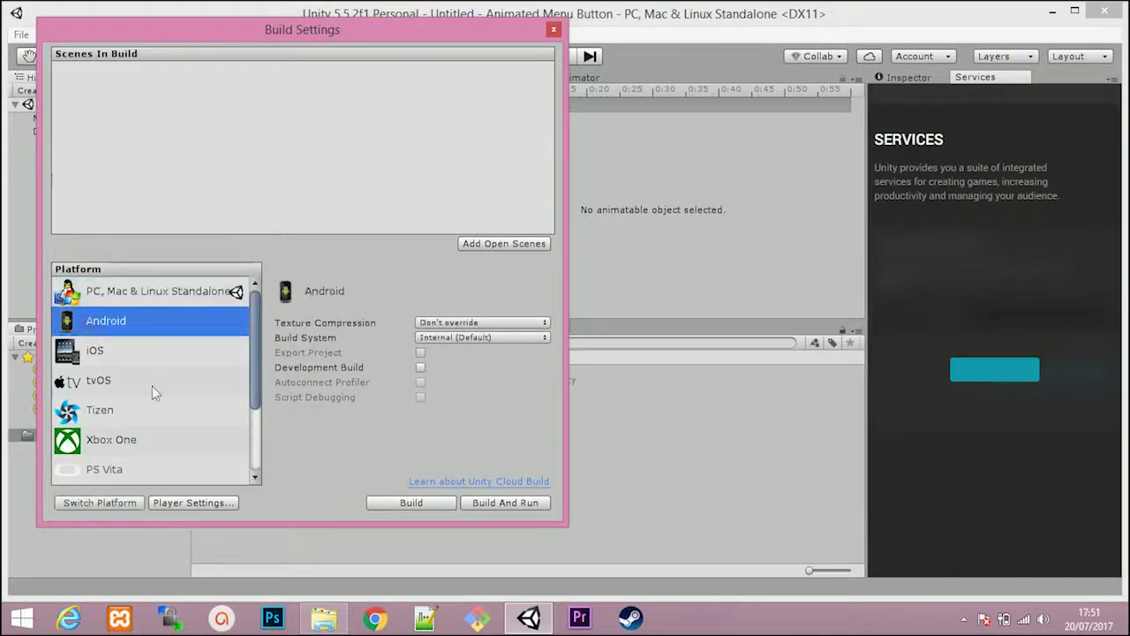
pyautogui.click(100, 503)
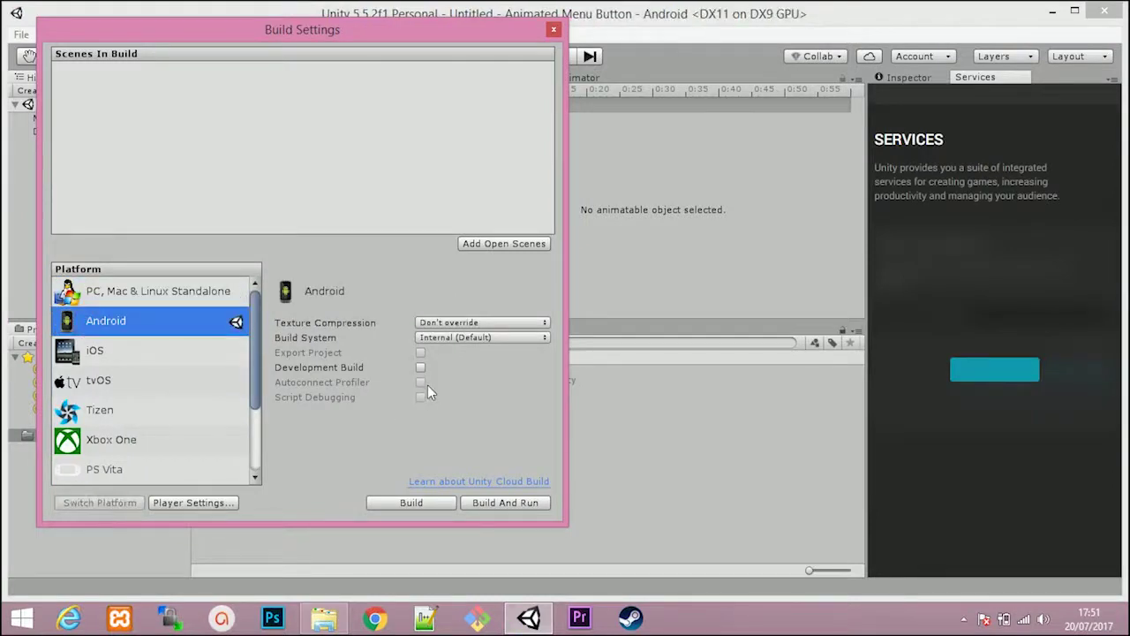
pyautogui.click(554, 29)
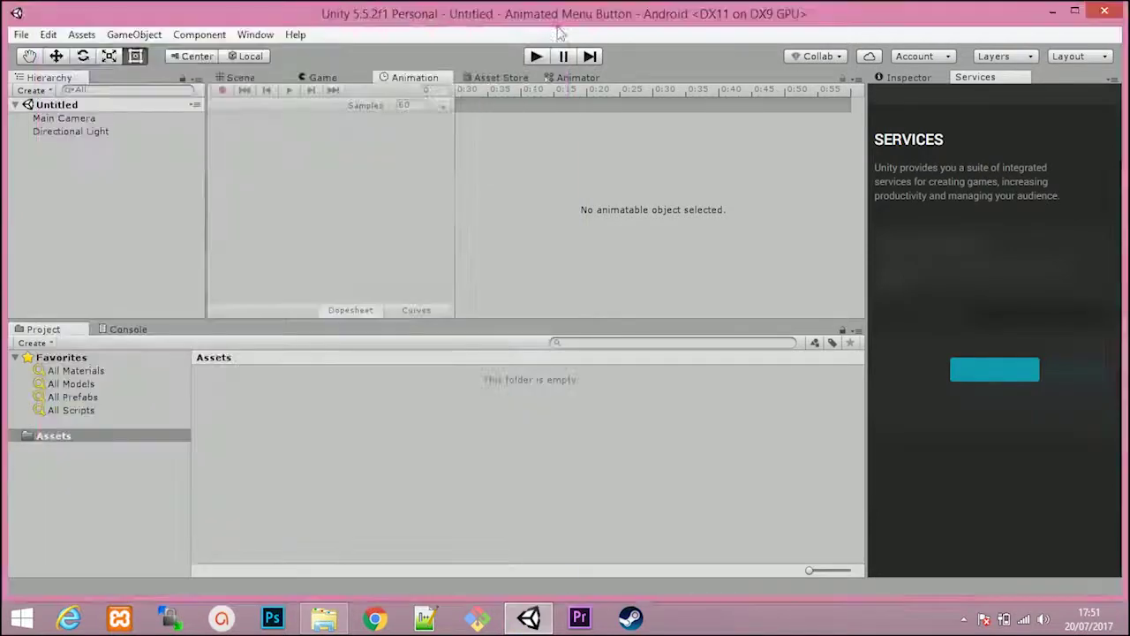
pyautogui.click(323, 617)
# Drag the button and Main Menu Meet Animals images from Explorer into Unity's Assets folder
pyautogui.keyDown('ctrl'); pyautogui.click(187, 202); pyautogui.keyUp('ctrl')
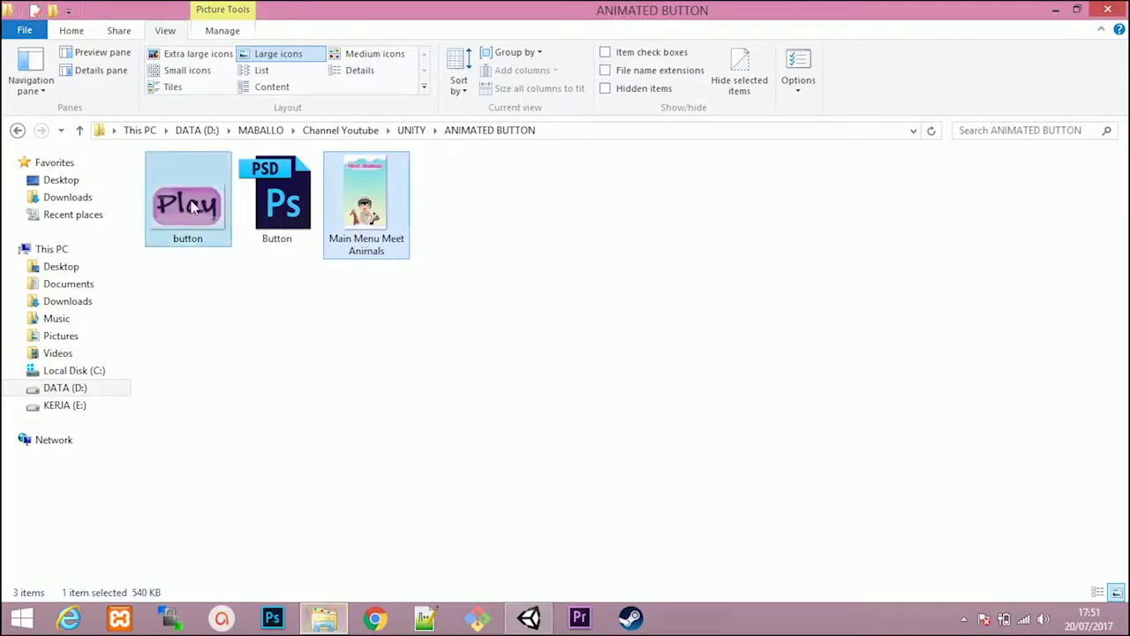
pyautogui.moveTo(394, 225)
pyautogui.mouseDown()
pyautogui.moveTo(539, 612)
pyautogui.moveTo(515, 457)
pyautogui.mouseUp()
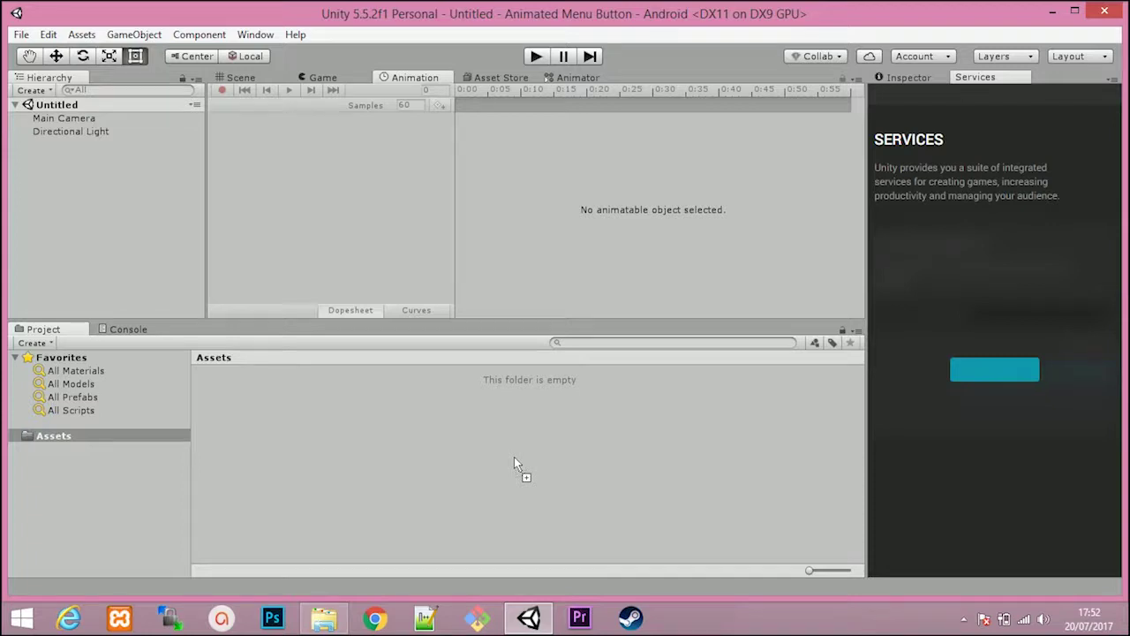
pyautogui.moveTo(514, 457); pyautogui.dragTo(514, 457)
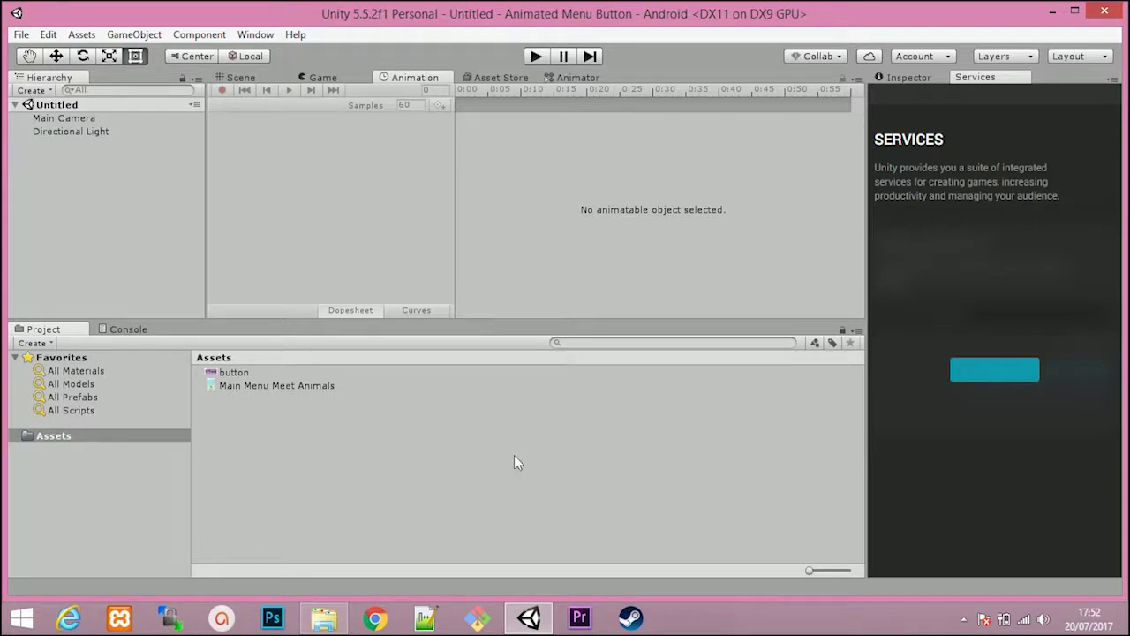
# Set the button image's Texture Type to Sprite (2D and UI) and apply it
pyautogui.click(911, 79)
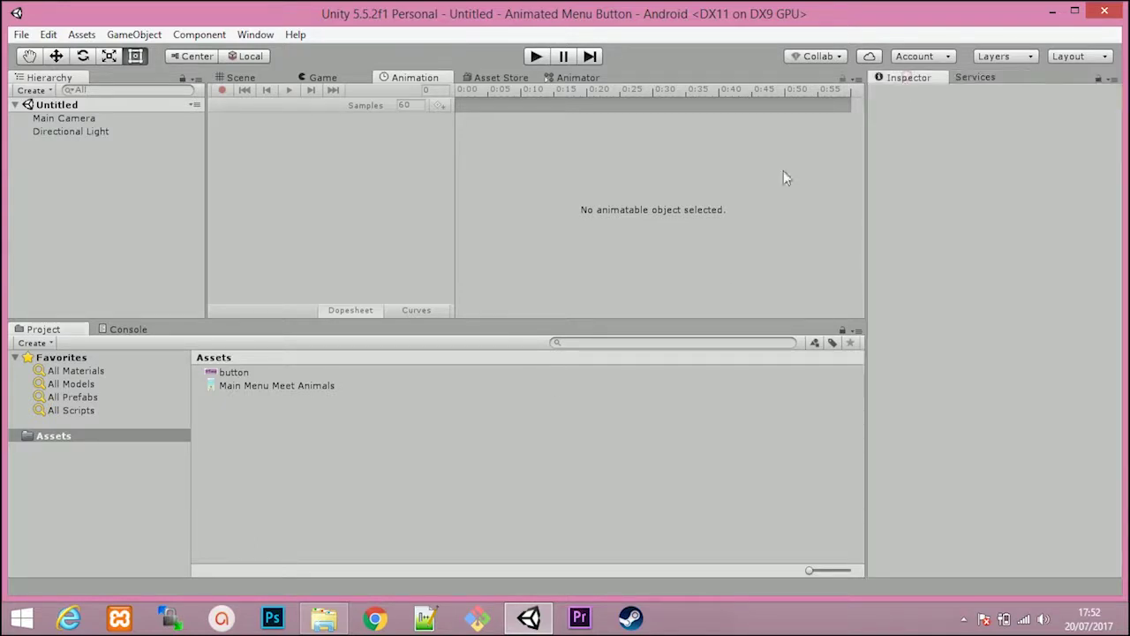
pyautogui.click(234, 372)
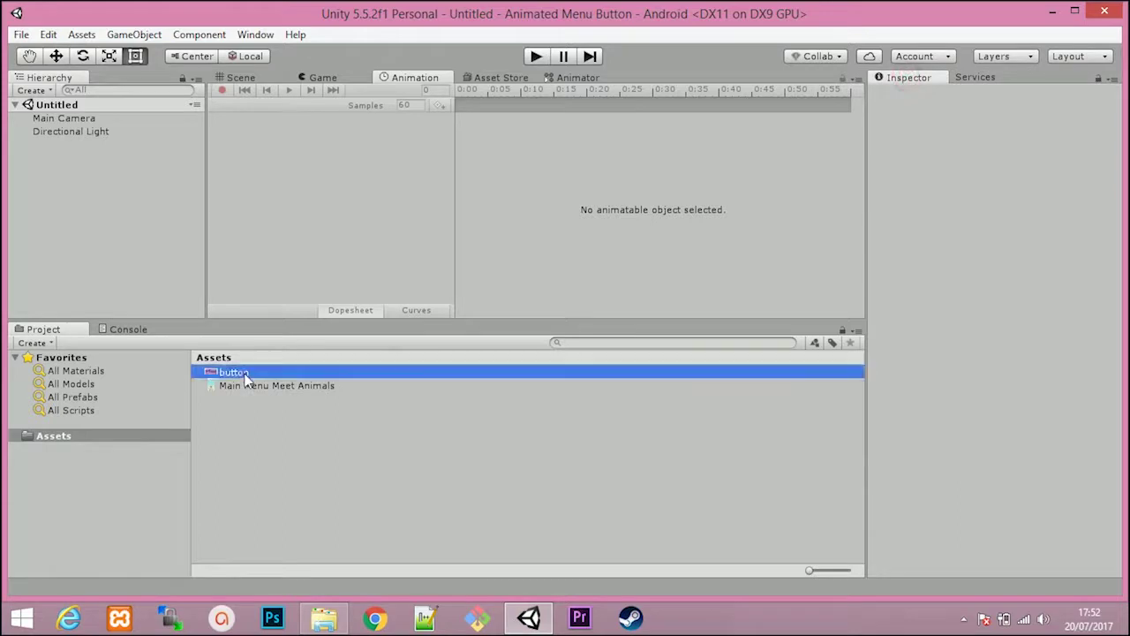
pyautogui.click(996, 136)
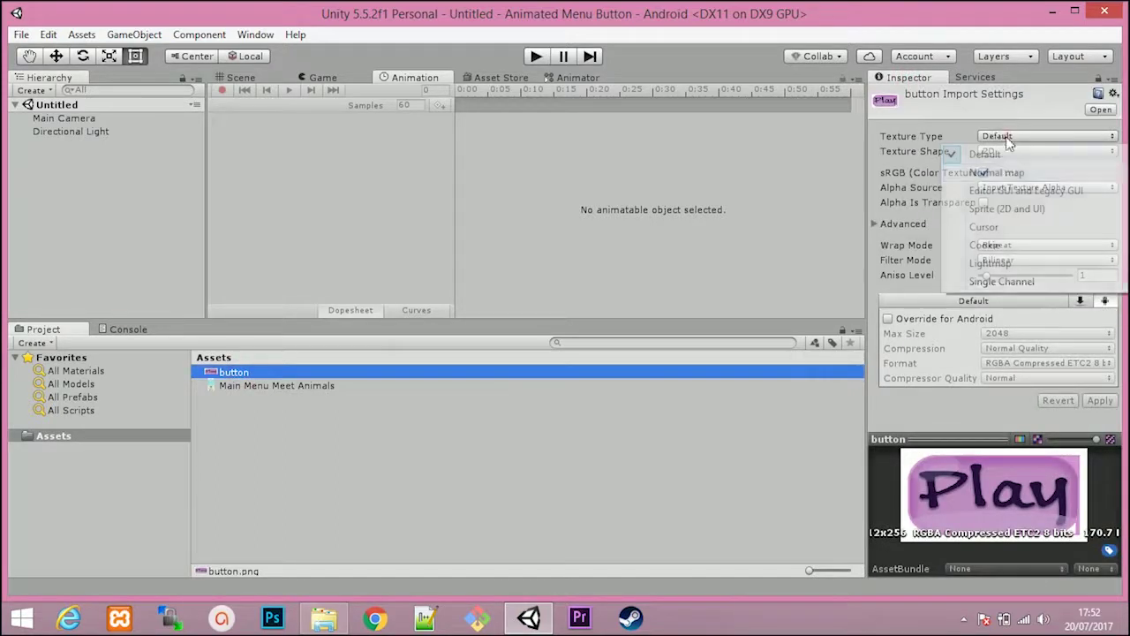
pyautogui.click(1009, 209)
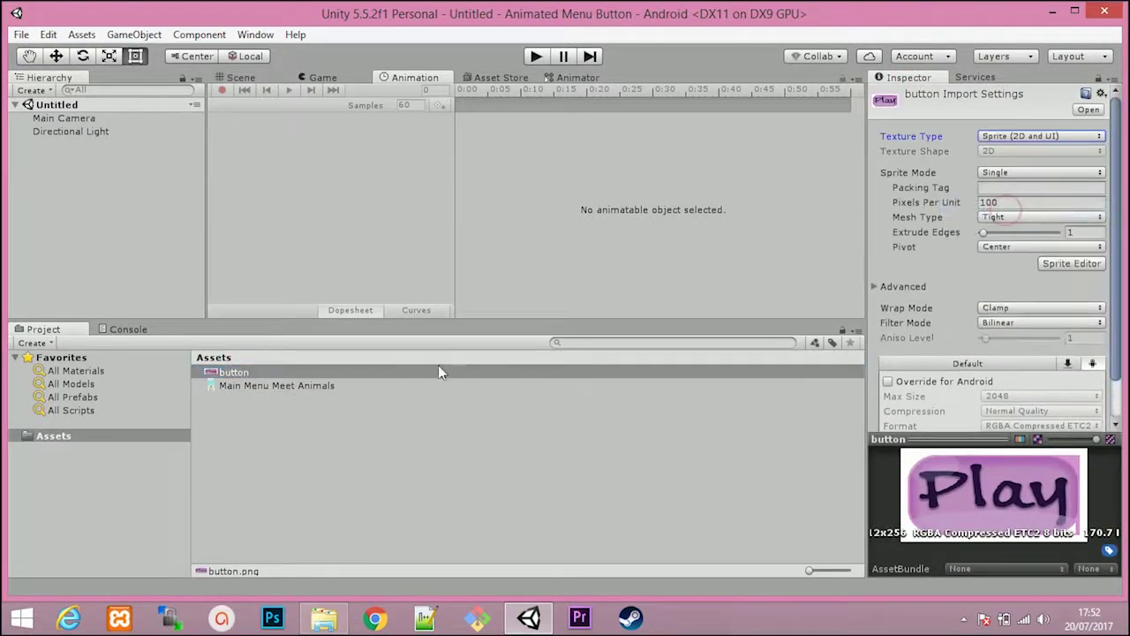
pyautogui.click(352, 385)
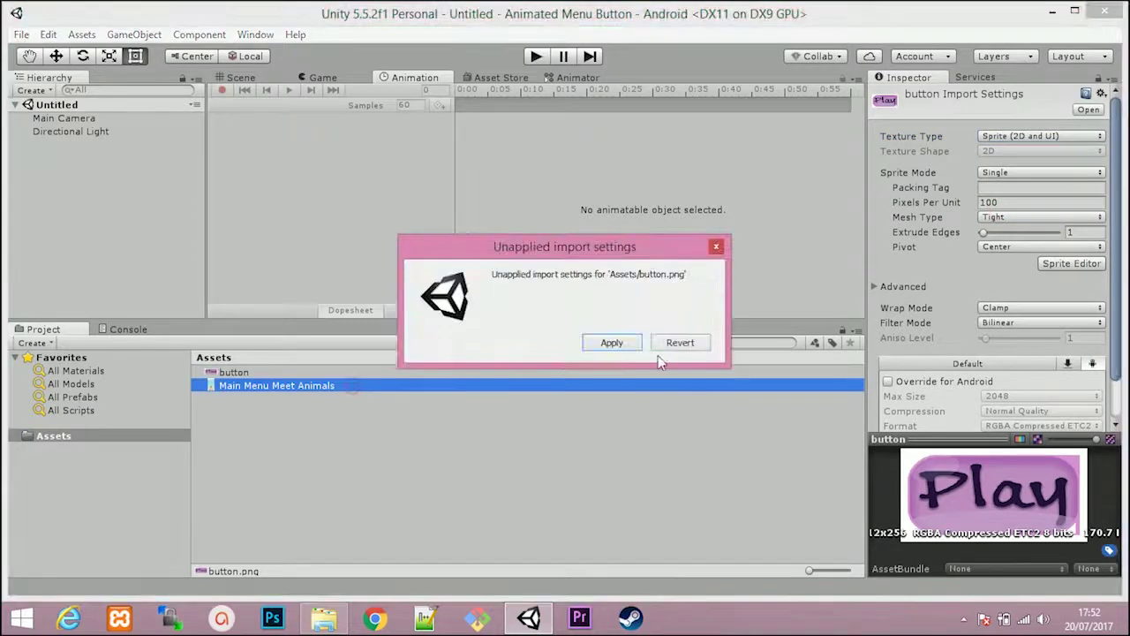
pyautogui.click(604, 344)
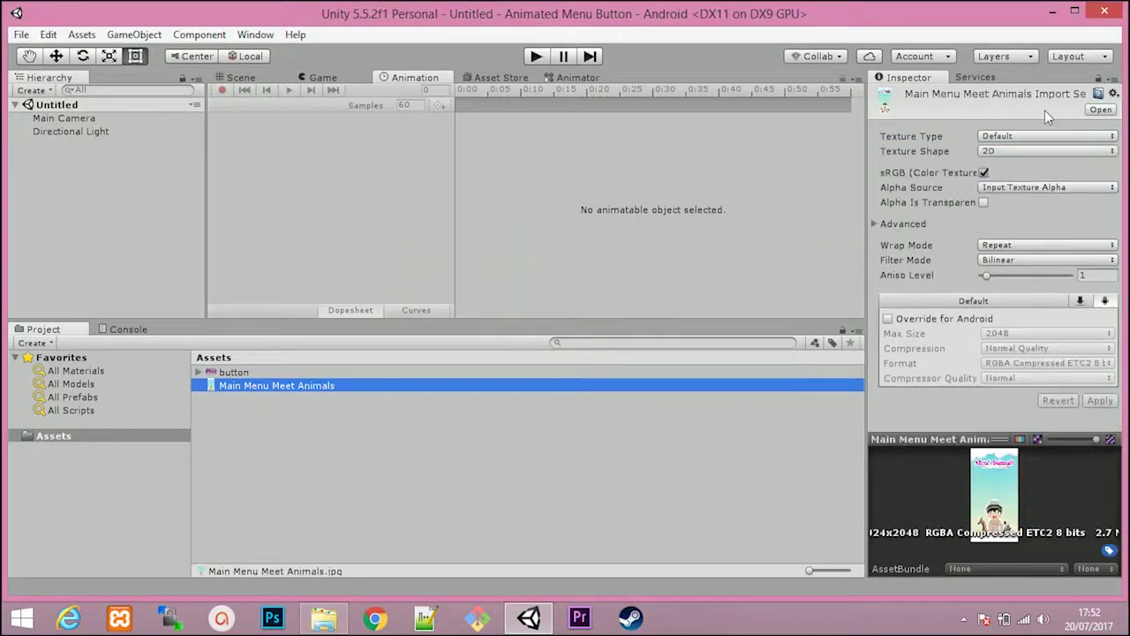
# Set the Main Menu Meet Animals image's Texture Type to Sprite (2D and UI) and apply it
pyautogui.click(1044, 135)
pyautogui.click(1016, 209)
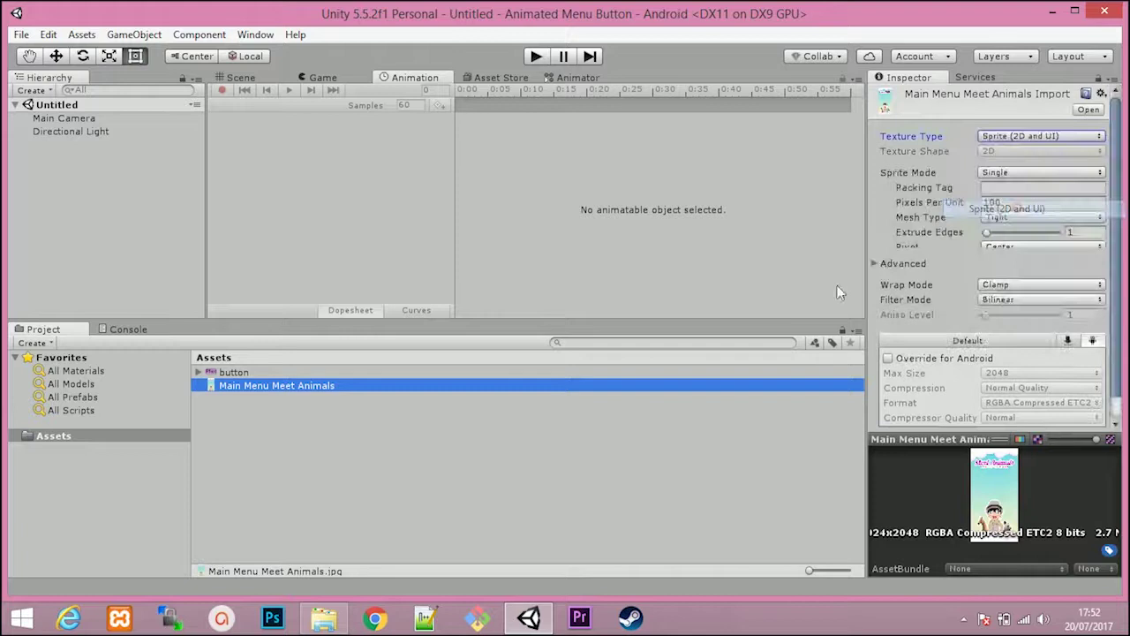
pyautogui.click(283, 377)
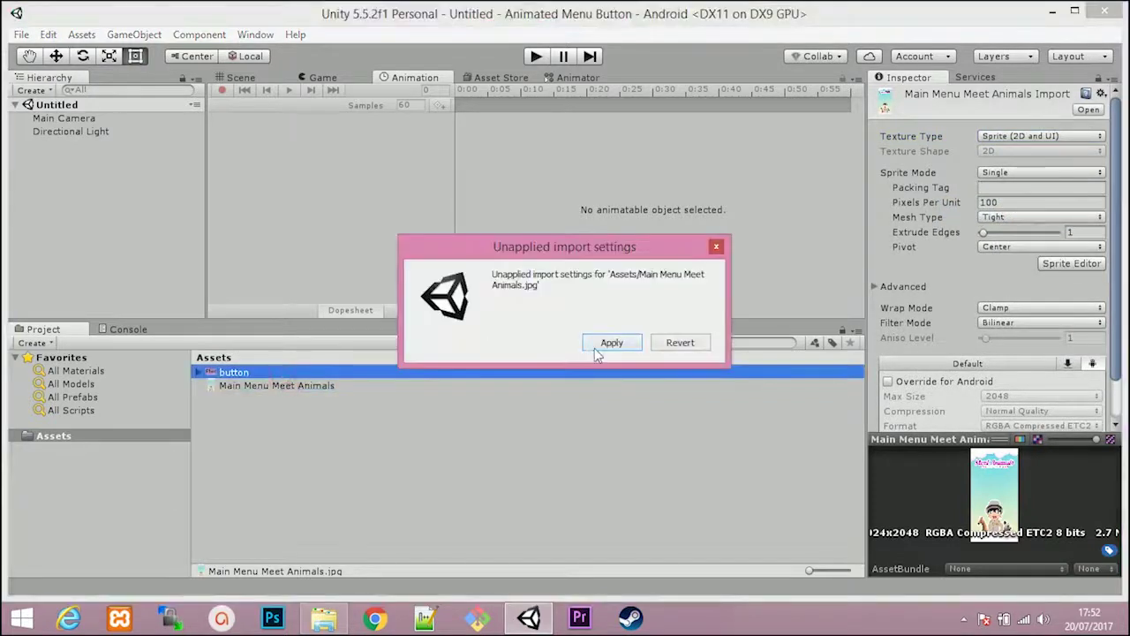
pyautogui.click(596, 344)
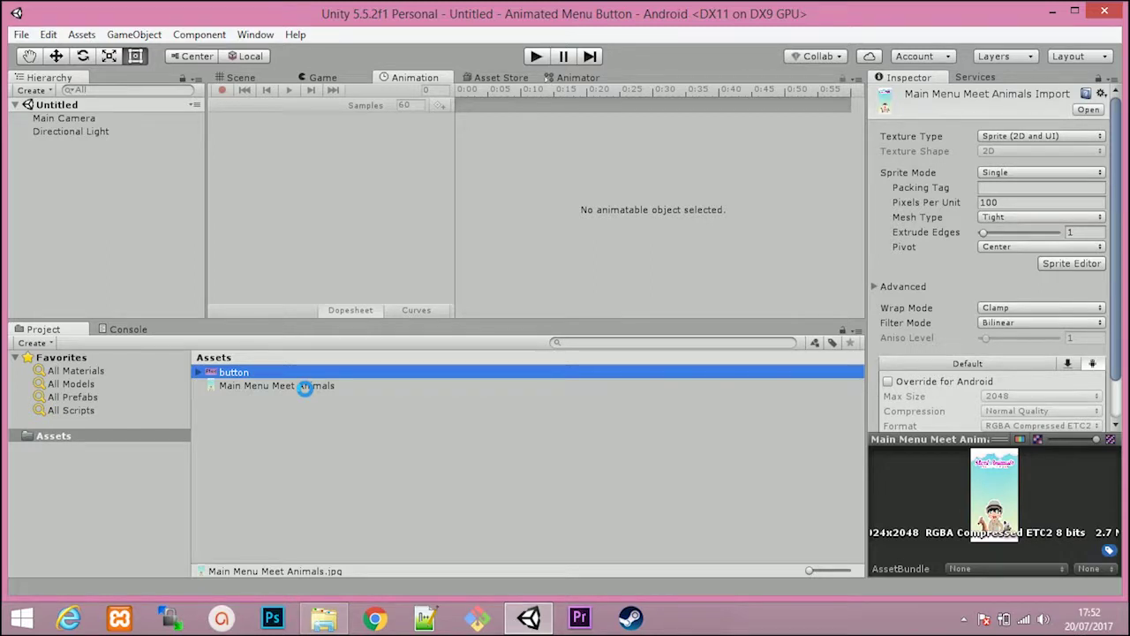
pyautogui.click(306, 389)
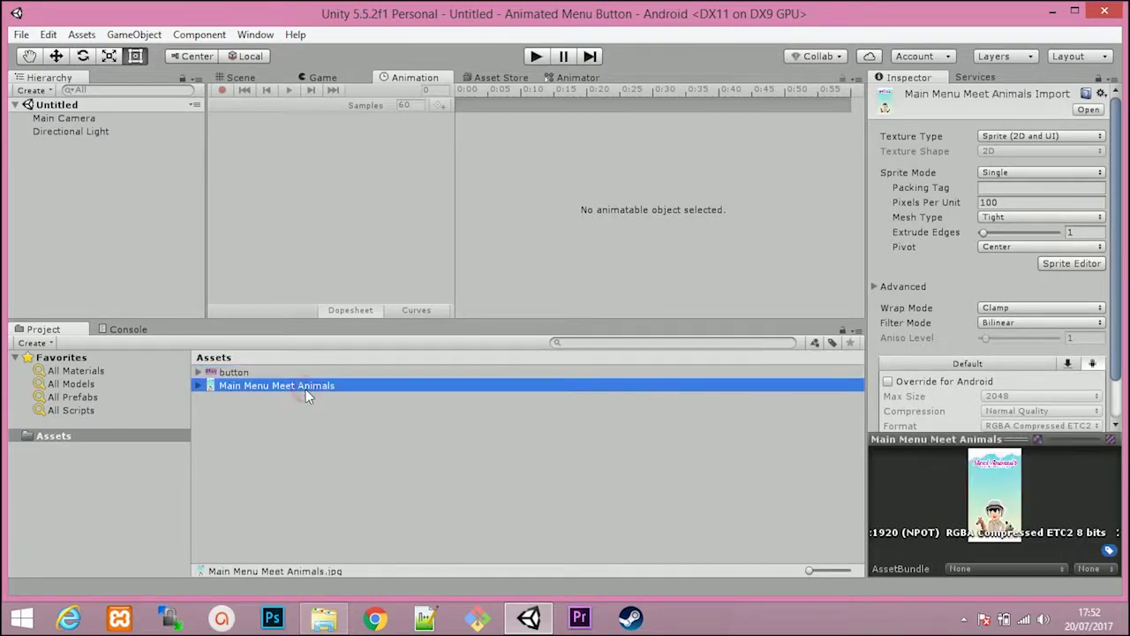
pyautogui.click(260, 379)
# Add a UI Image on a new Canvas and frame it in the 3D Scene view
pyautogui.rightClick(157, 206)
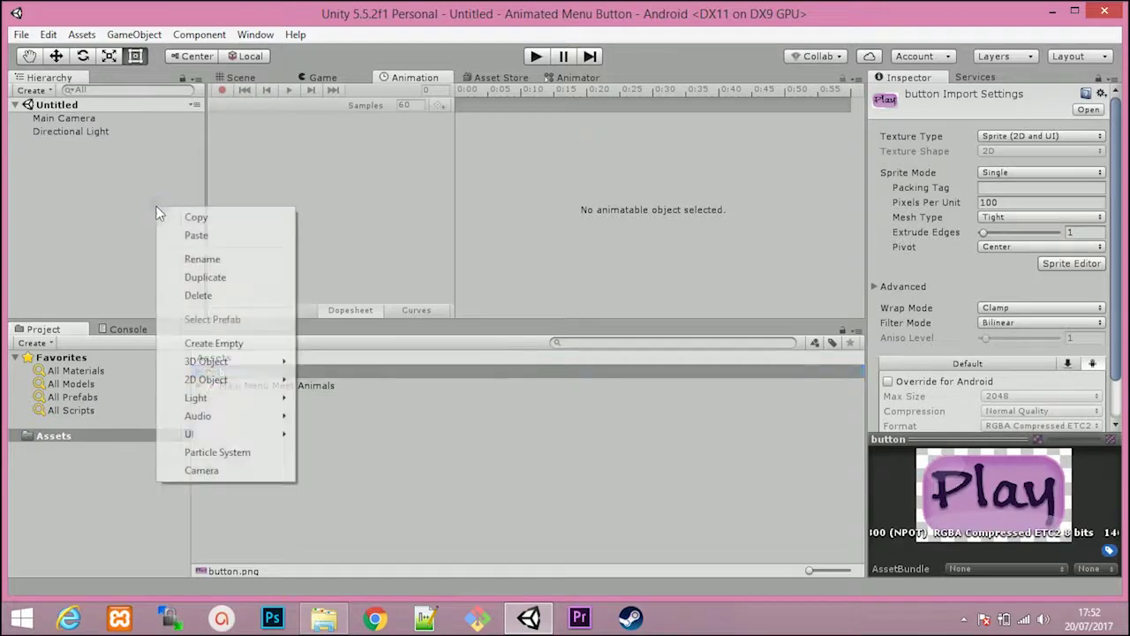
pyautogui.moveTo(263, 433)
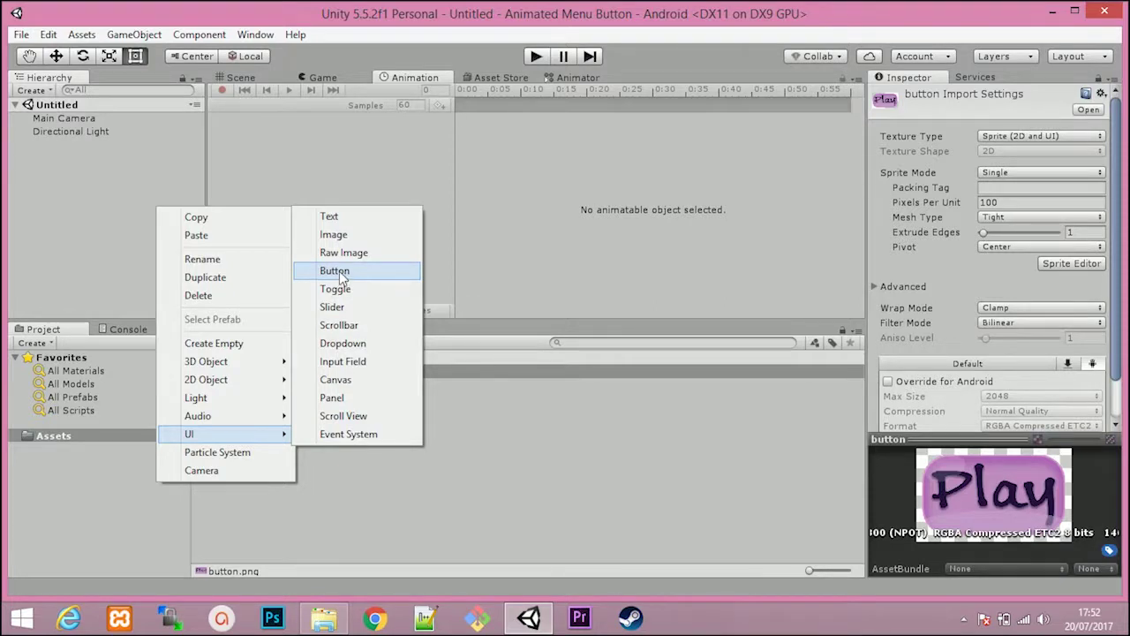
pyautogui.click(333, 235)
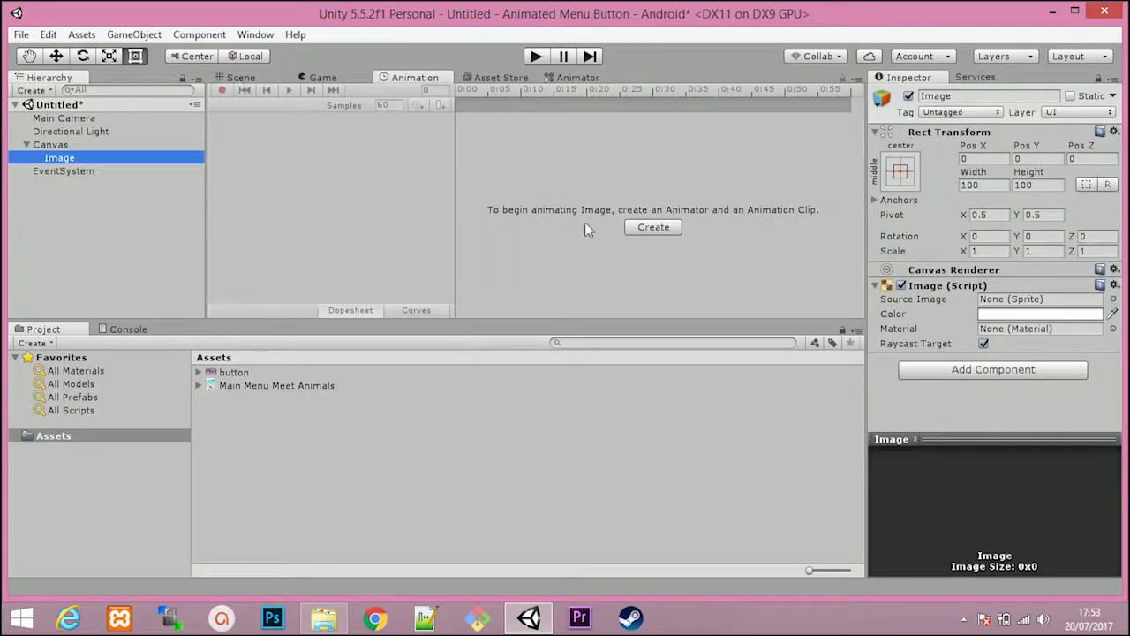
pyautogui.click(258, 76)
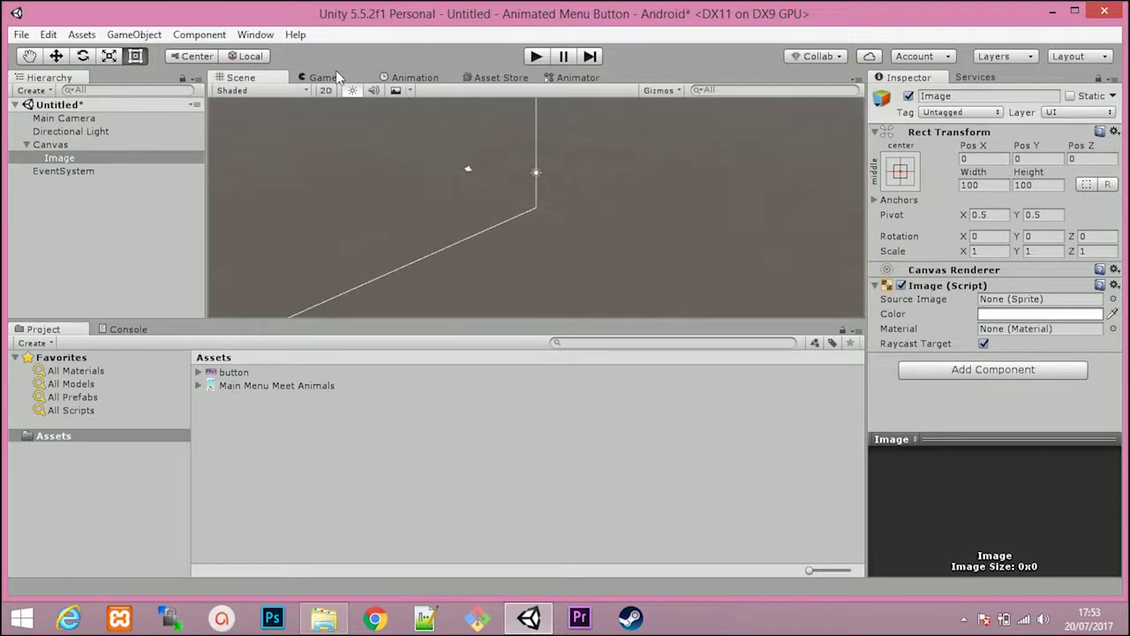
pyautogui.click(329, 92)
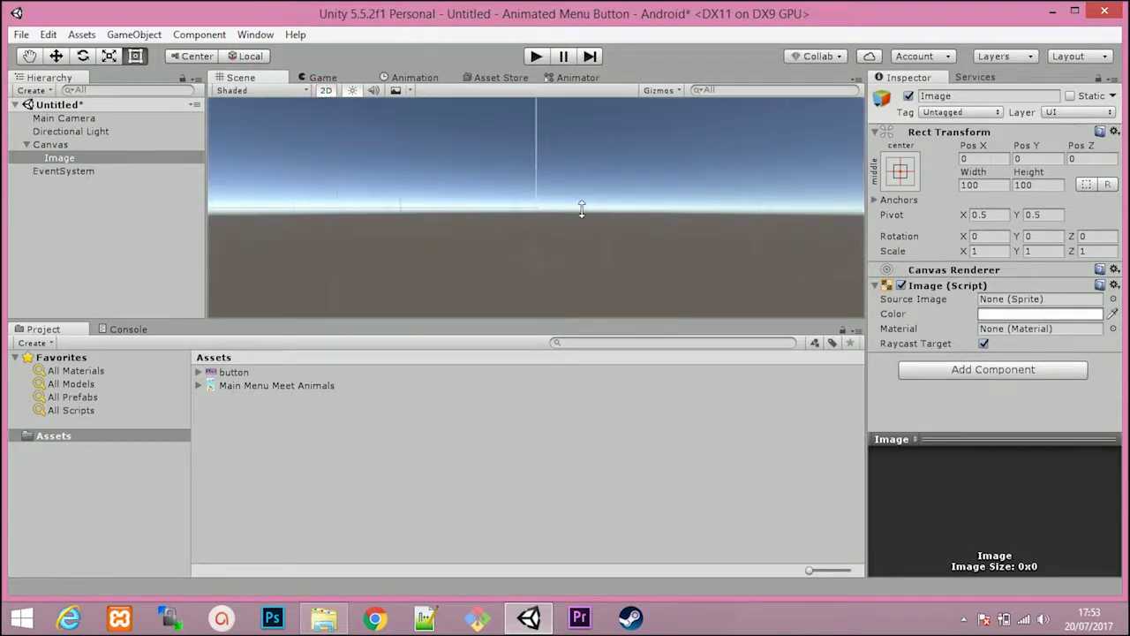
pyautogui.scroll(3, 643, 191)
pyautogui.moveTo(777, 162); pyautogui.dragTo(532, 212, button='middle')
pyautogui.scroll(2, 533, 212)
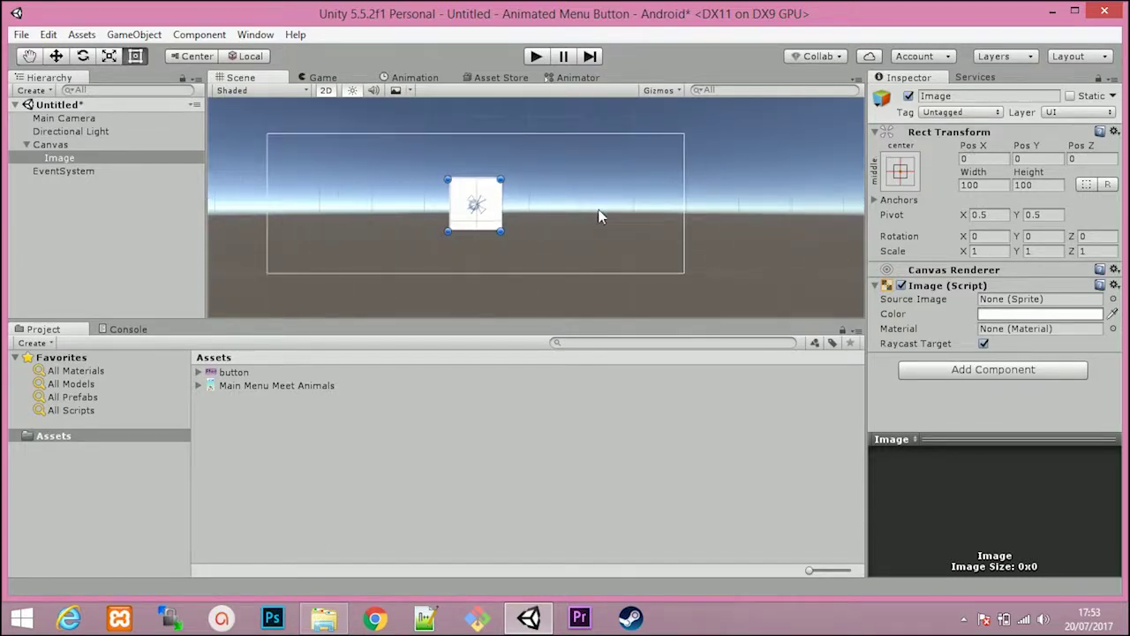
# Anchor the Image stretch-stretch with all offsets 0 and assign the Main Menu Meet Animals sprite
pyautogui.click(901, 168)
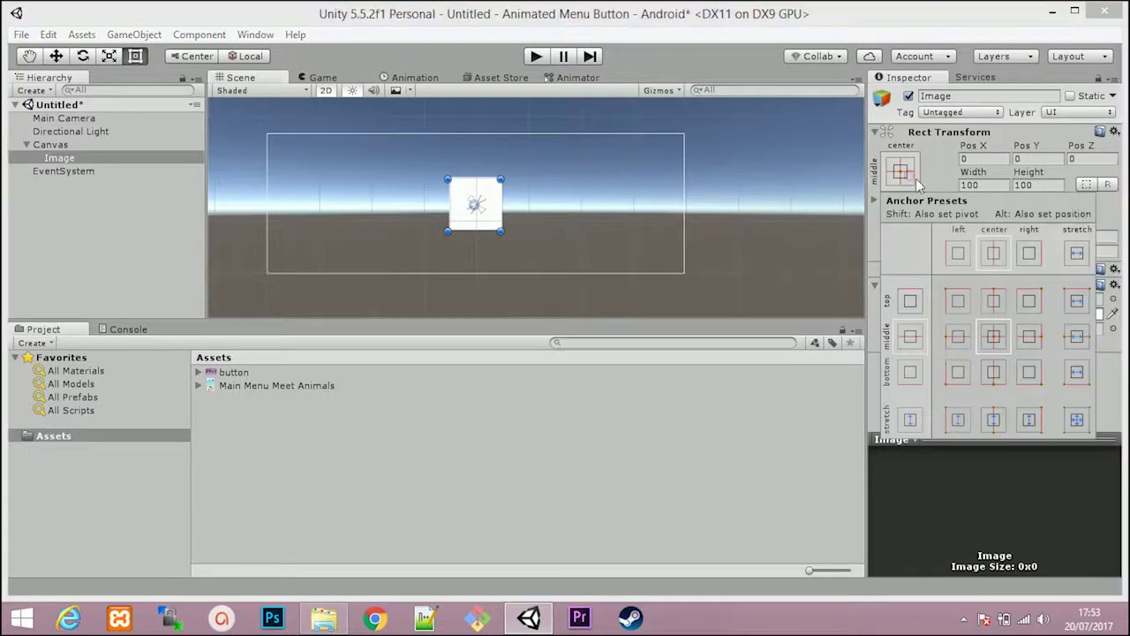
pyautogui.click(1079, 420)
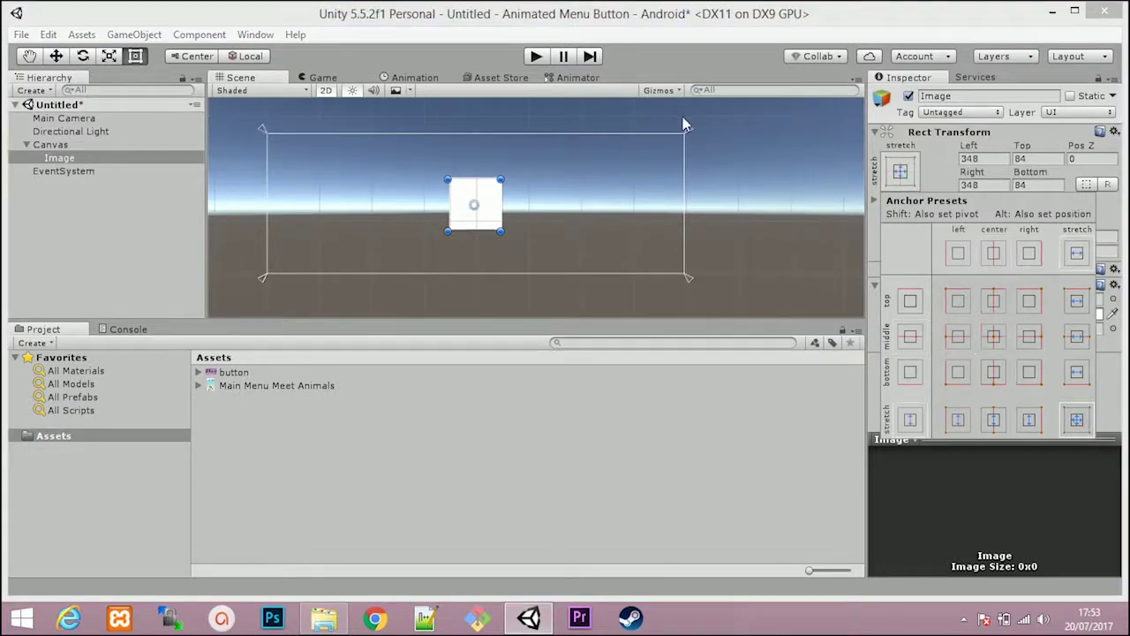
pyautogui.click(1007, 157)
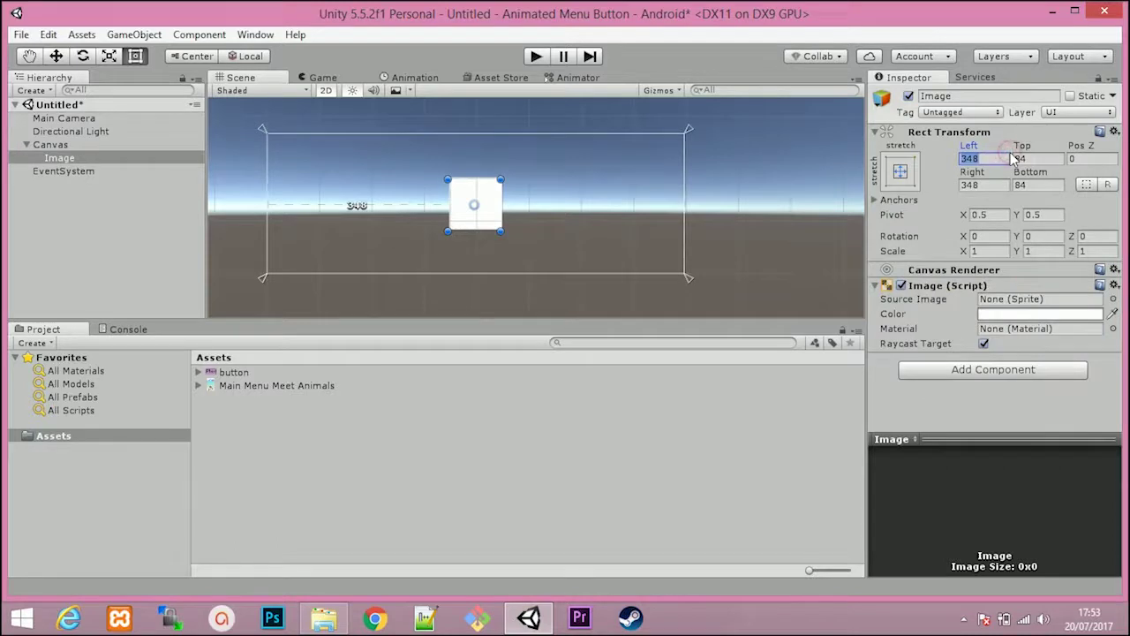
pyautogui.write('0')
pyautogui.press('Tab')
pyautogui.write('0')
pyautogui.press('Tab')
pyautogui.press('Tab')
pyautogui.write('0')
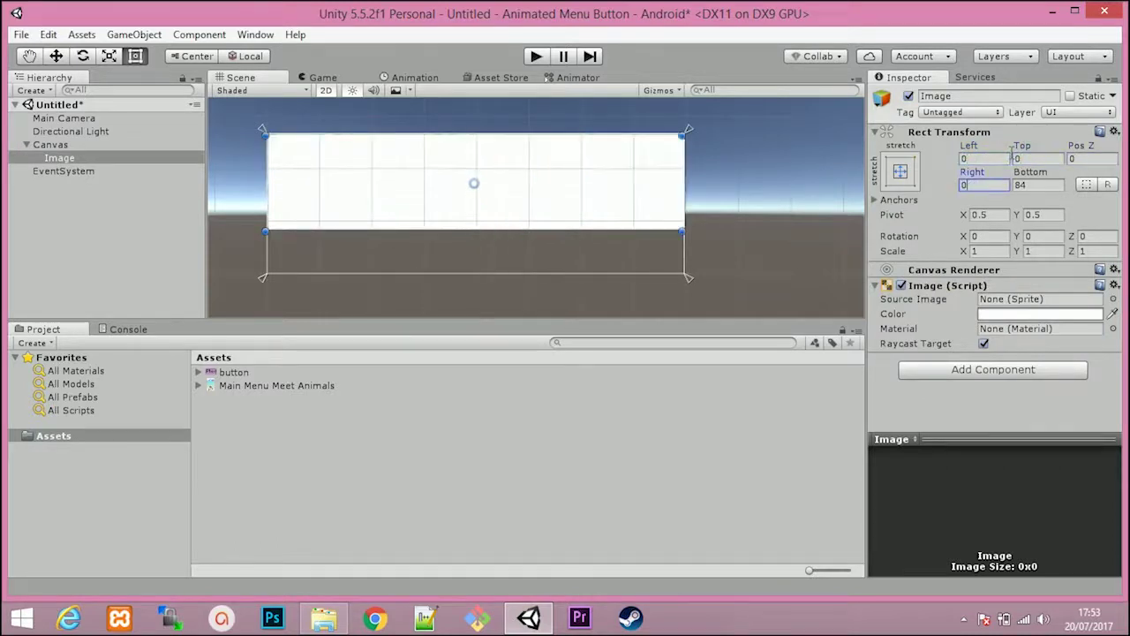
pyautogui.press('Tab')
pyautogui.write('0')
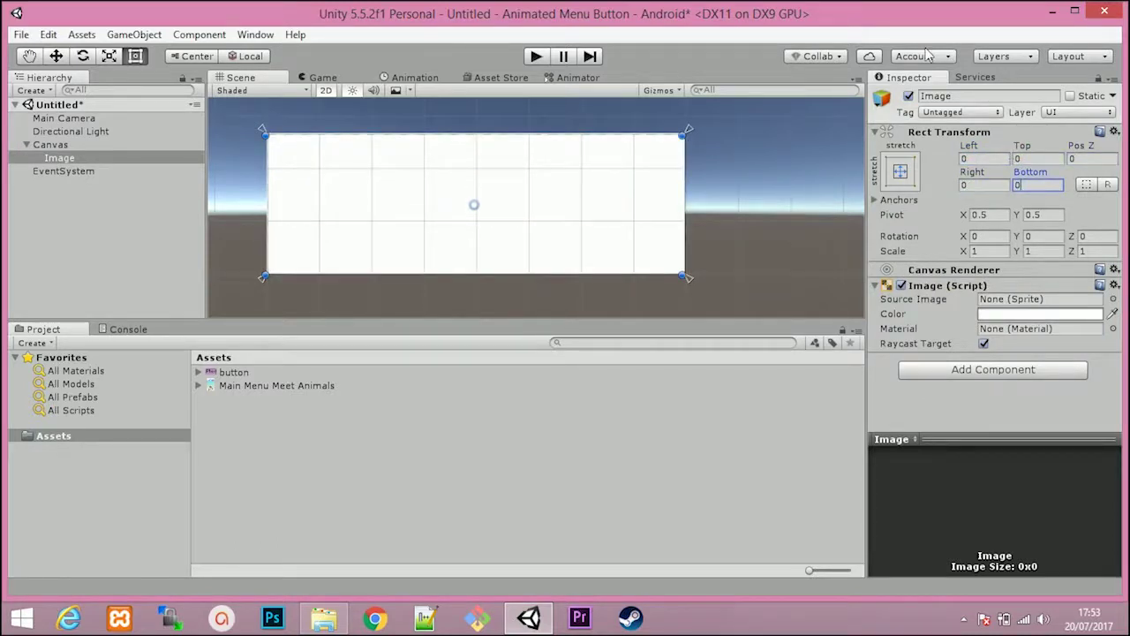
pyautogui.click(329, 390)
pyautogui.moveTo(329, 391); pyautogui.dragTo(1044, 303)
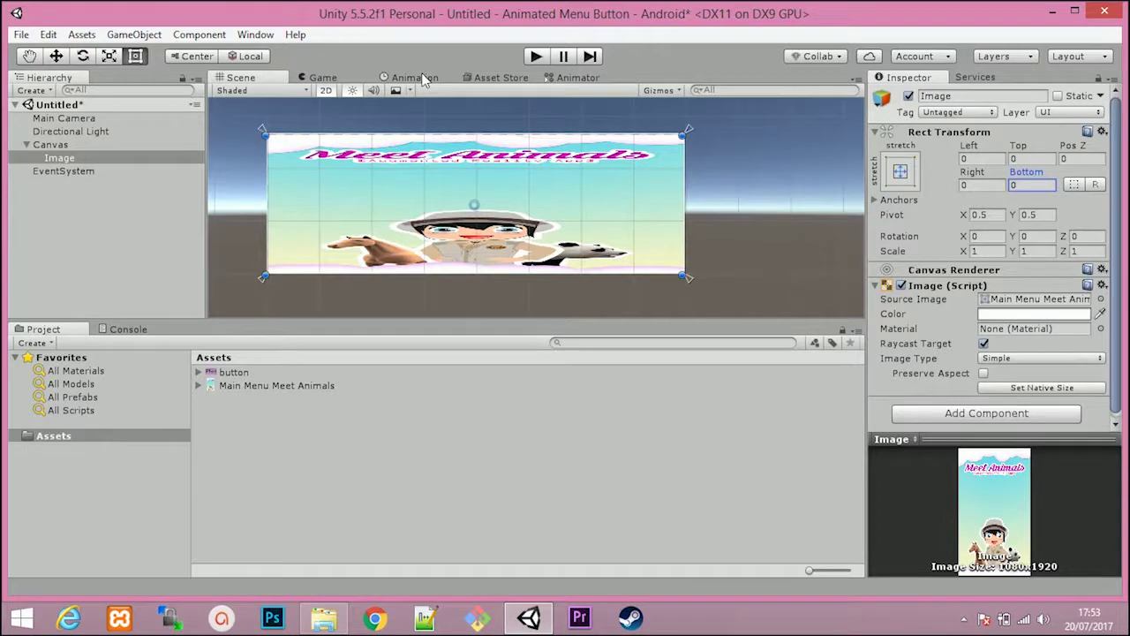
# Create a new animation clip named Menu_Enter for the Image
pyautogui.click(422, 77)
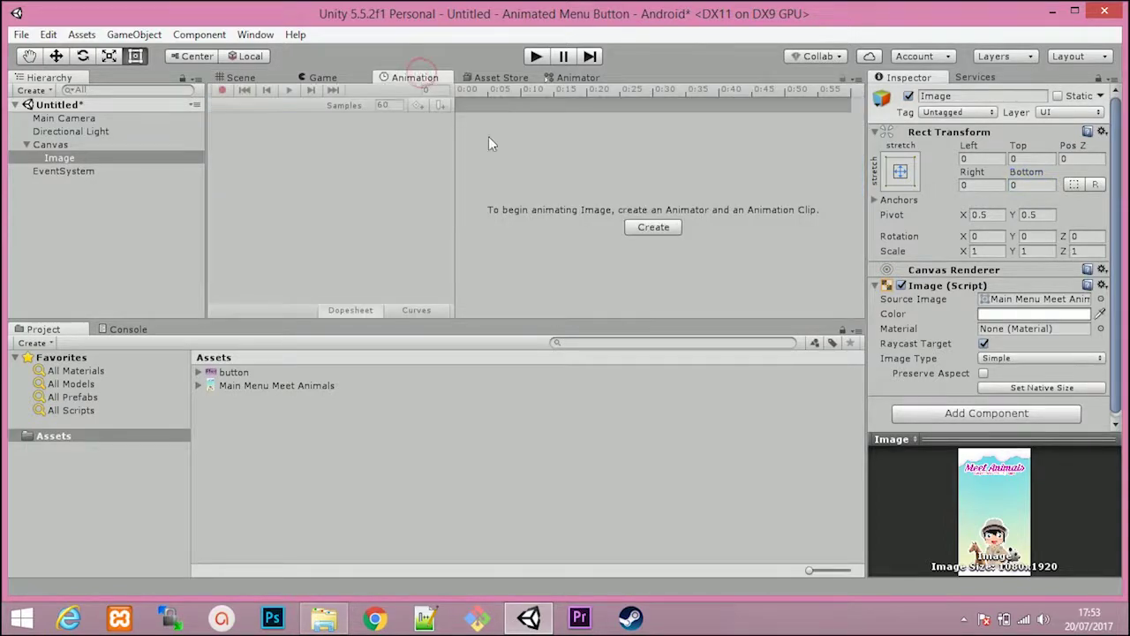
pyautogui.click(255, 34)
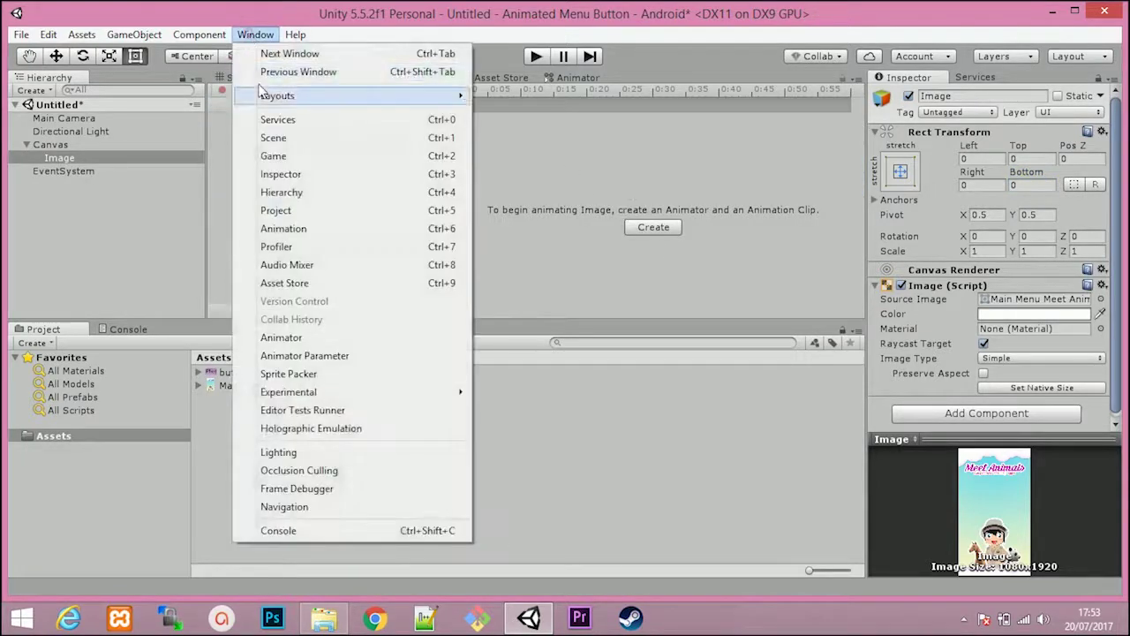
pyautogui.click(627, 210)
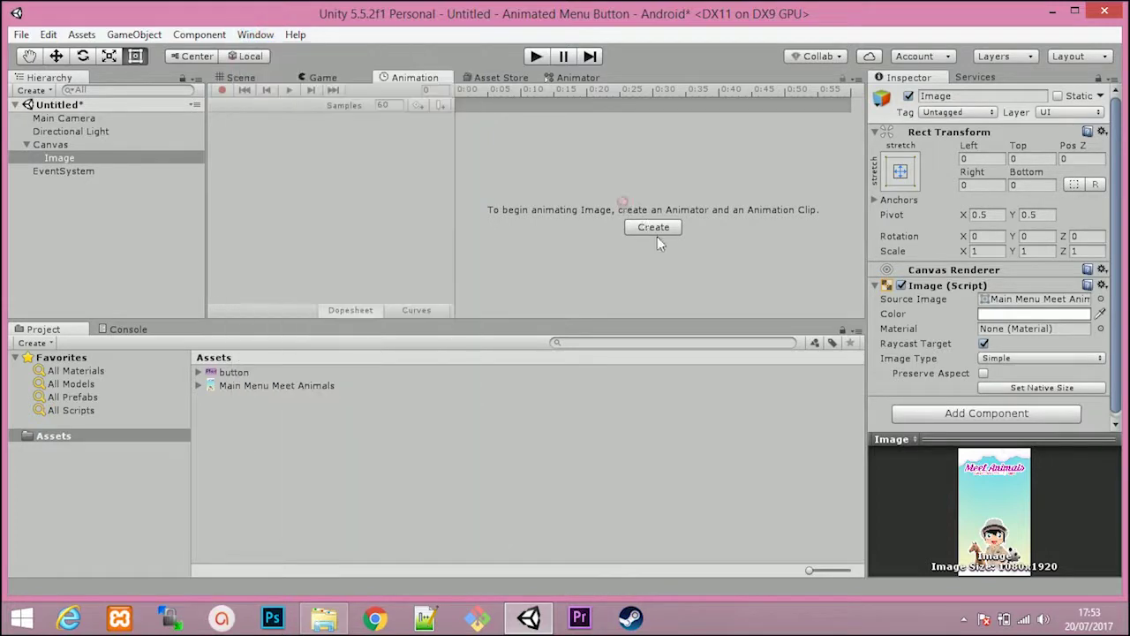
pyautogui.click(652, 228)
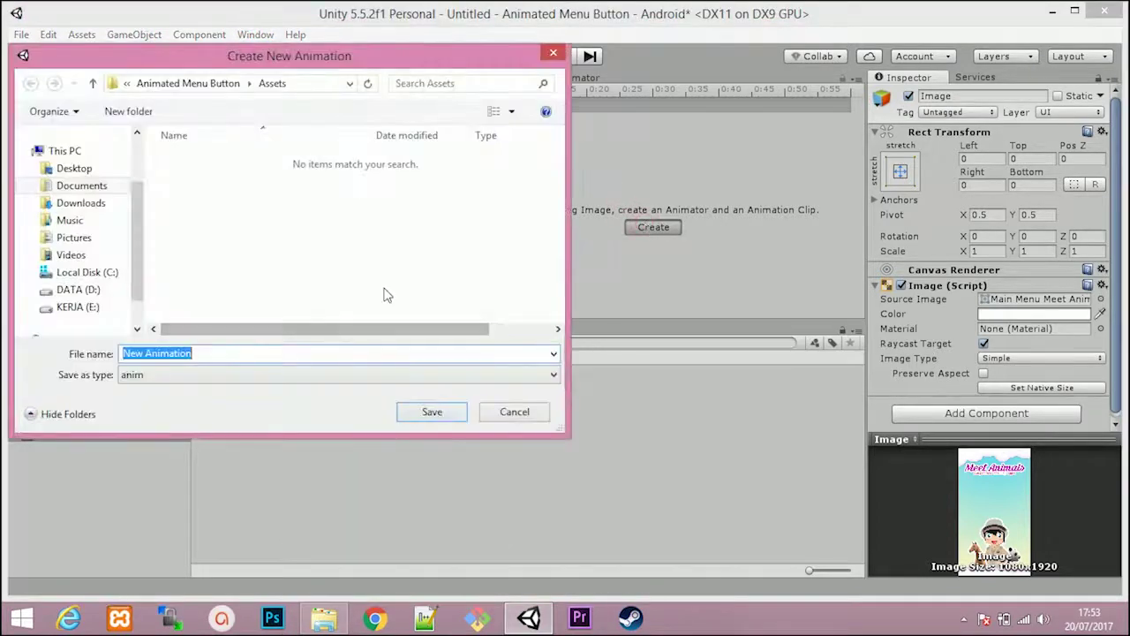
pyautogui.write('Menu_Enter')
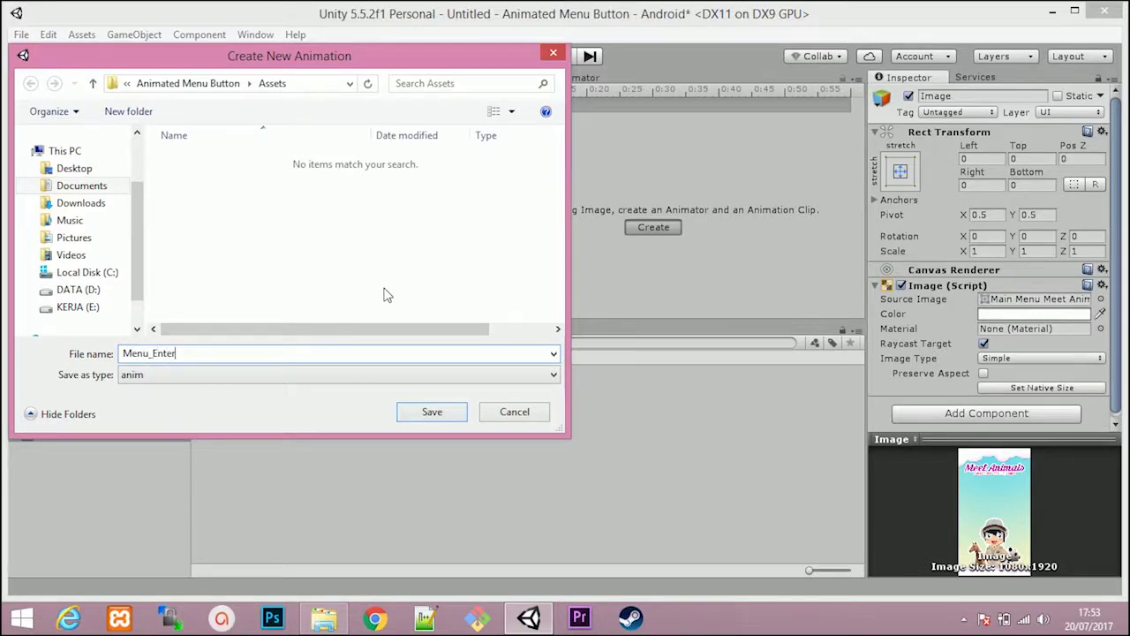
pyautogui.press('Return')
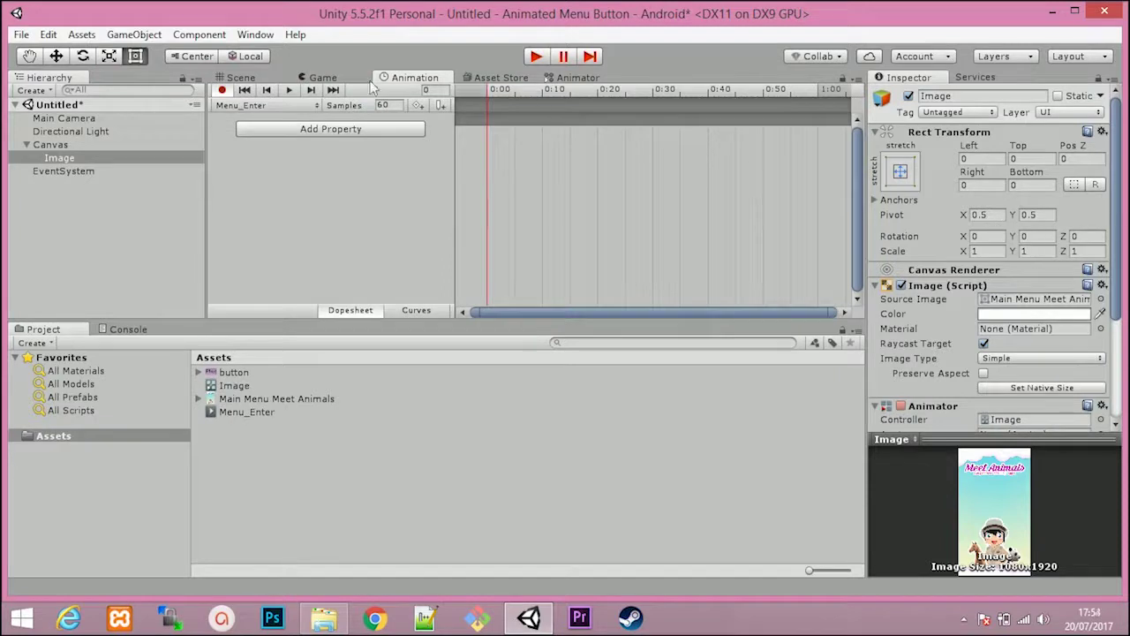
# Key the Image scale at 0 on the first frame and 1.1 at frame 41
pyautogui.doubleClick(986, 250)
pyautogui.write('0')
pyautogui.press('Tab')
pyautogui.write('0')
pyautogui.press('Tab')
pyautogui.write('0')
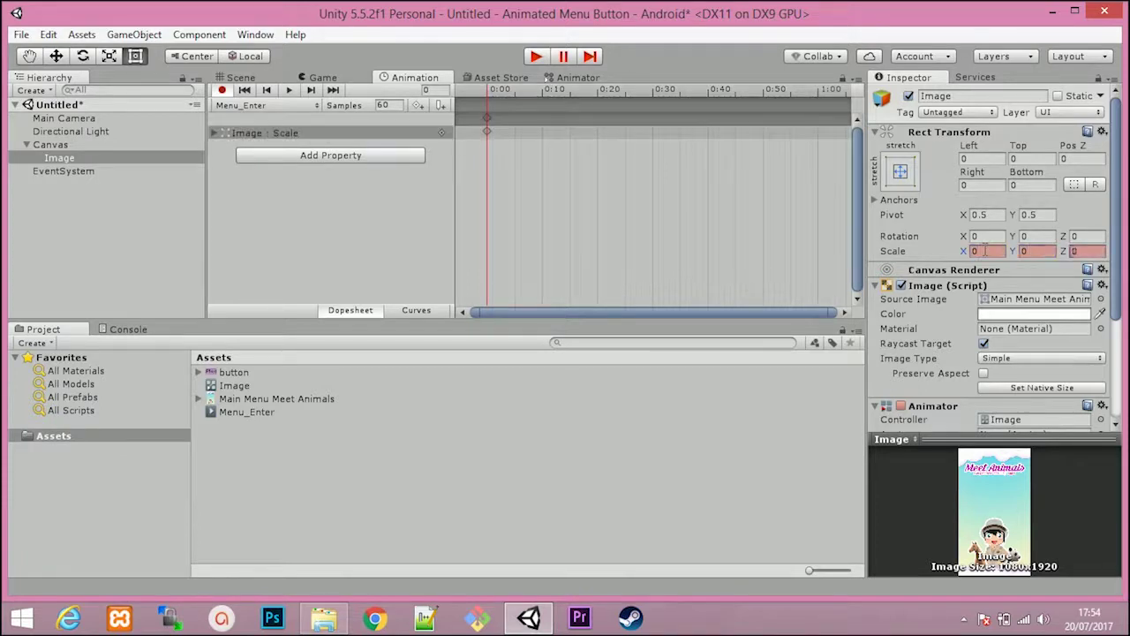
pyautogui.click(716, 99)
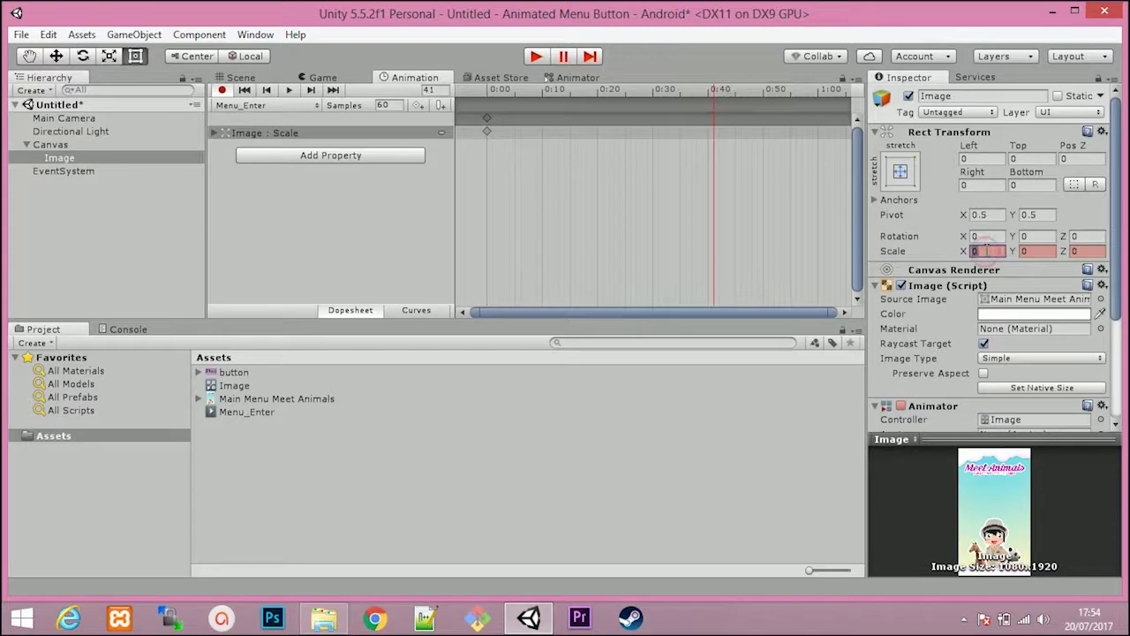
pyautogui.write('1.1')
pyautogui.press('Tab')
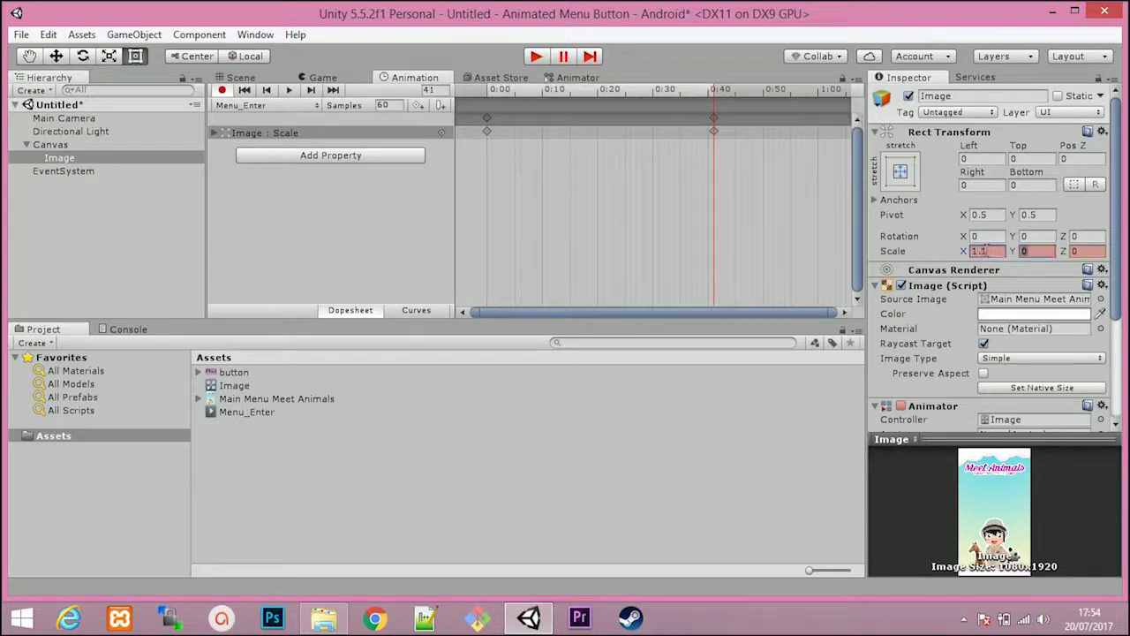
pyautogui.write('1.1')
pyautogui.press('Tab')
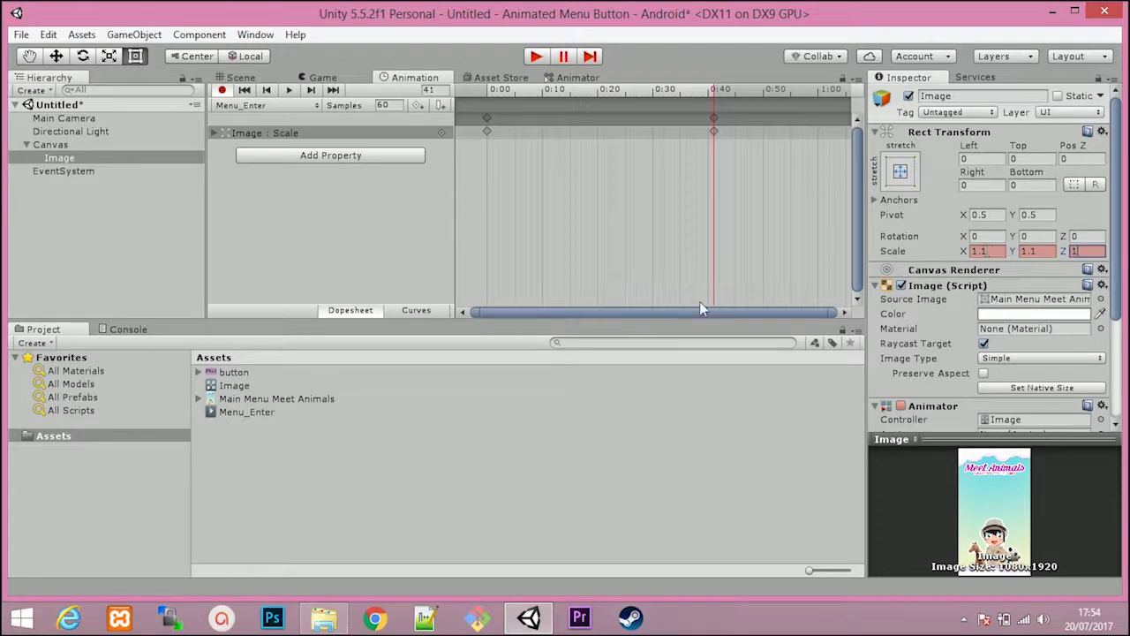
# Set the Y scale to 0.9 at frame 75
pyautogui.scroll(-2, 766, 226)
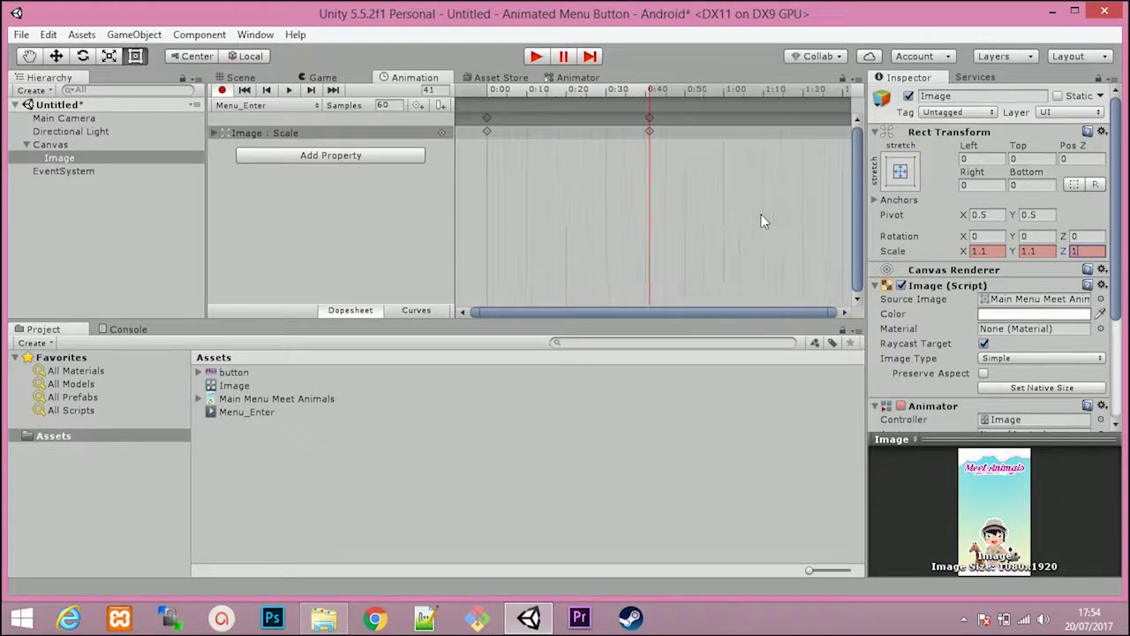
pyautogui.scroll(-2, 757, 212)
pyautogui.scroll(-1, 755, 209)
pyautogui.scroll(-1, 752, 208)
pyautogui.scroll(-2, 751, 201)
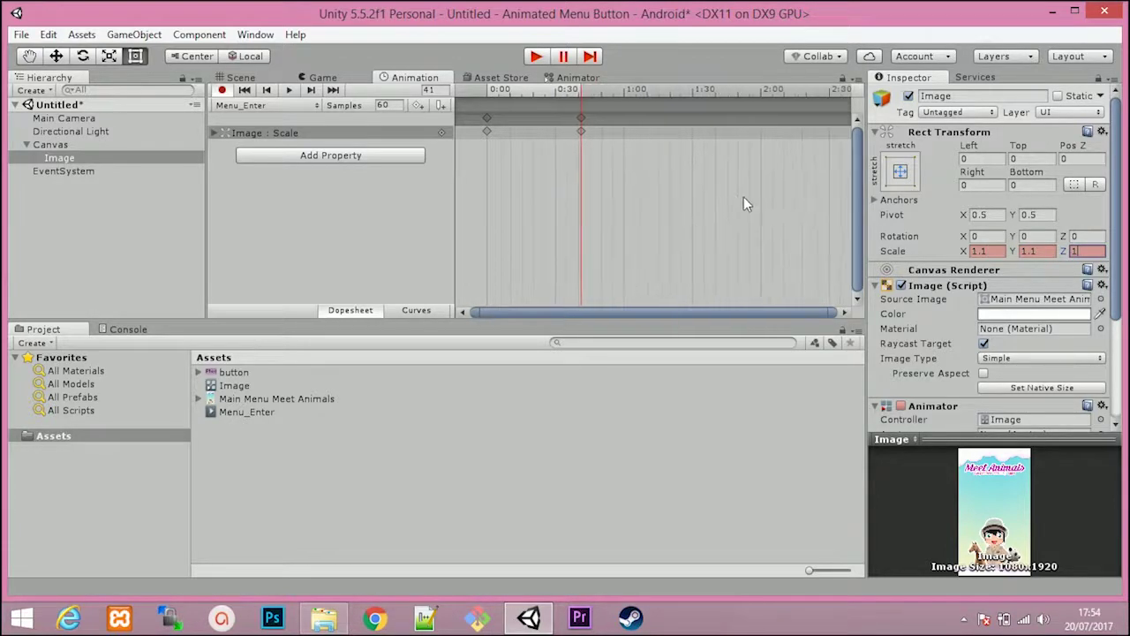
pyautogui.click(660, 95)
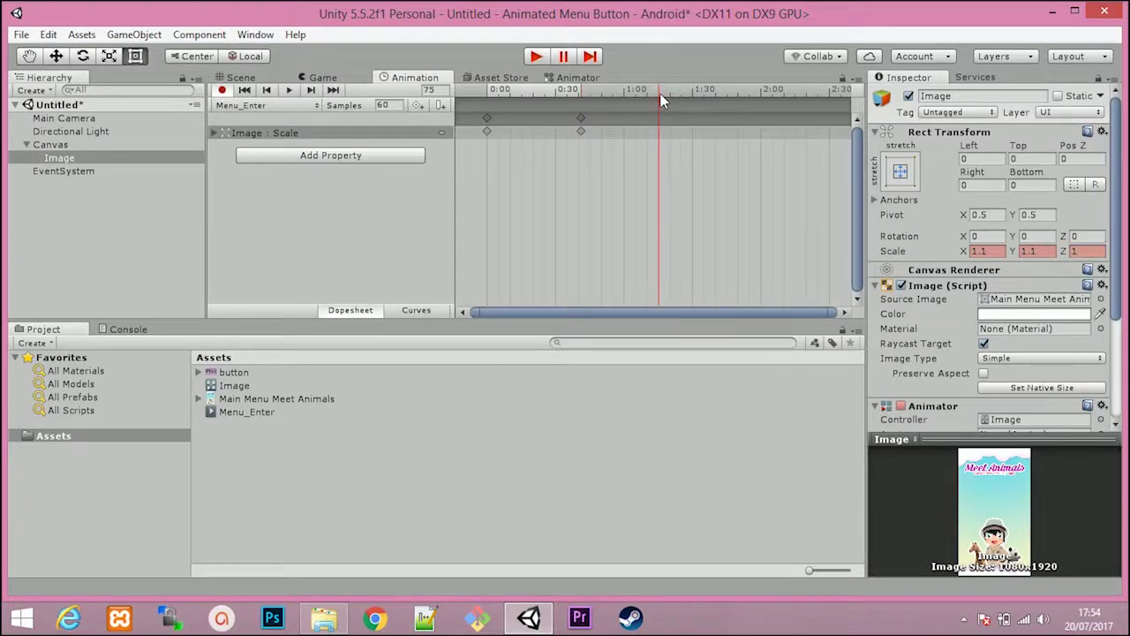
pyautogui.click(1037, 252)
pyautogui.write('0.9')
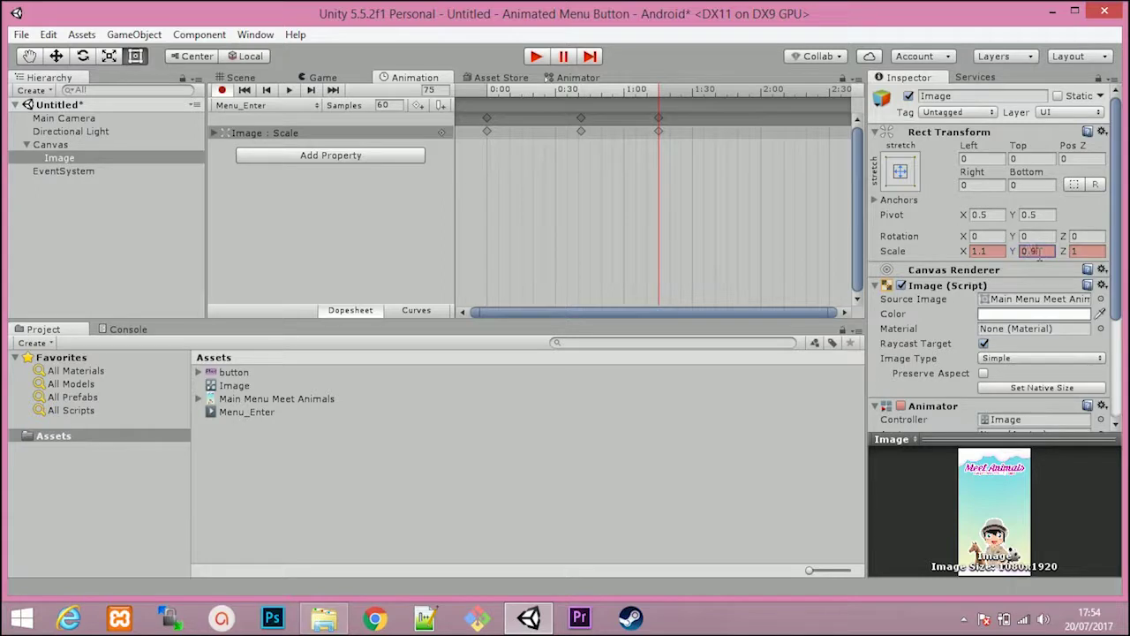
pyautogui.press('Return')
# Key scale 1 at frame 117, adjust the X scale at frame 75, and scrub the preview
pyautogui.click(754, 90)
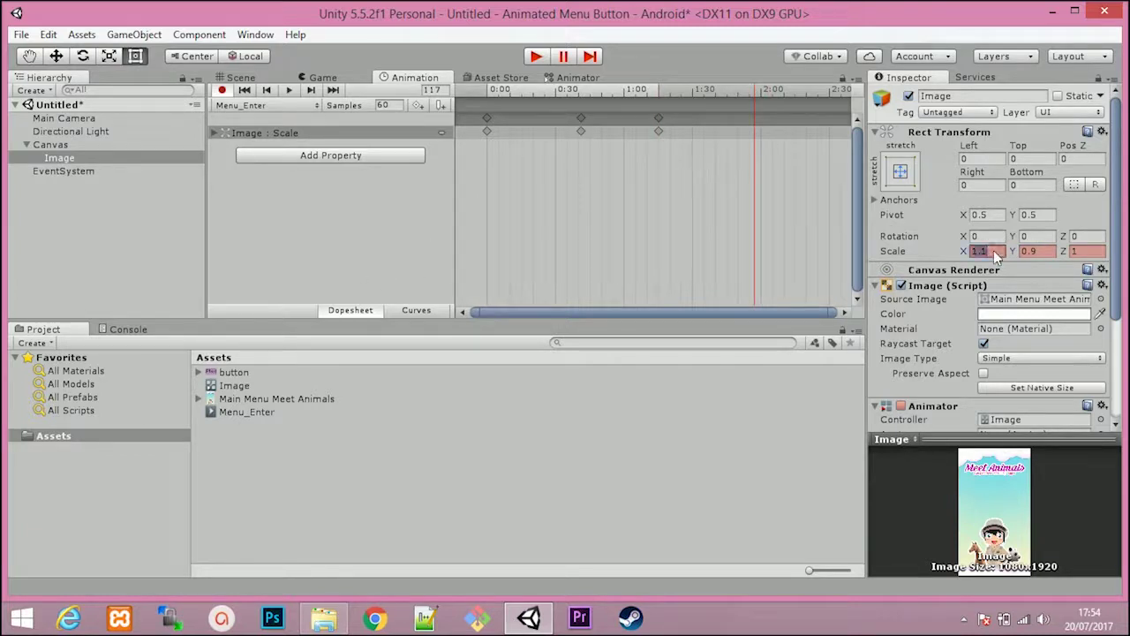
pyautogui.write('1')
pyautogui.click(1031, 250)
pyautogui.write('1')
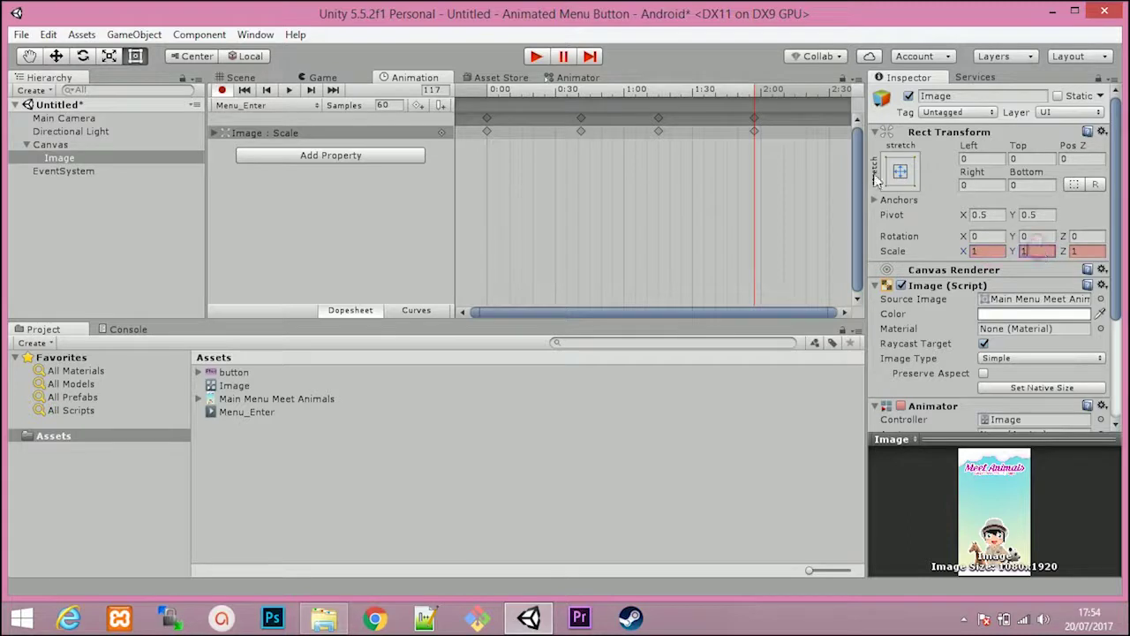
pyautogui.click(658, 90)
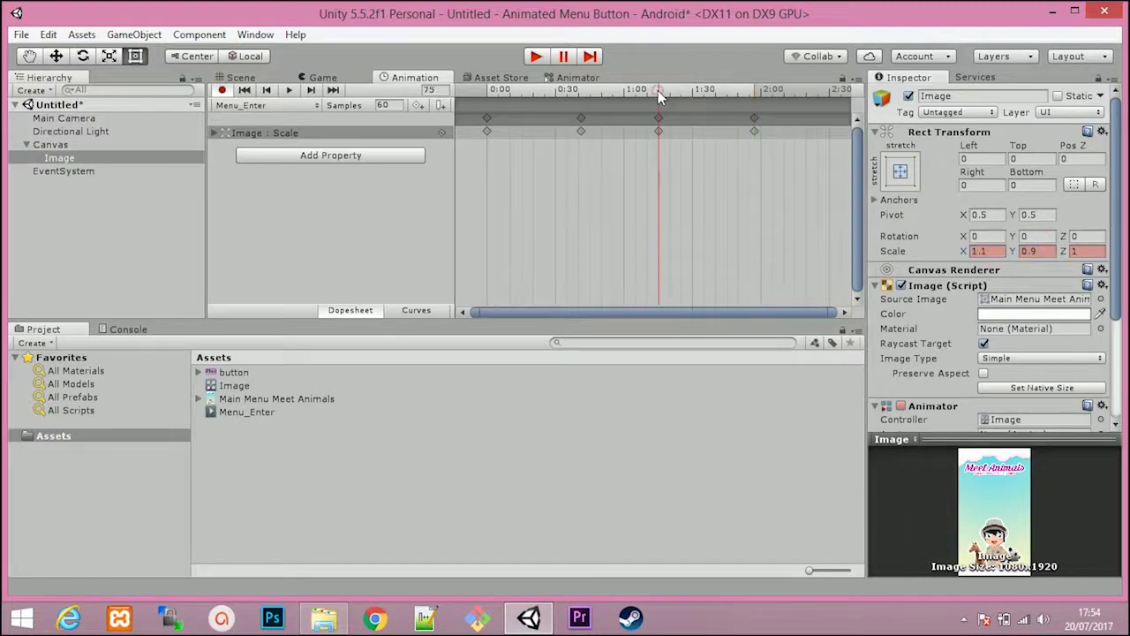
pyautogui.click(985, 251)
pyautogui.write('1')
pyautogui.moveTo(660, 91)
pyautogui.mouseDown()
pyautogui.moveTo(663, 102)
pyautogui.moveTo(758, 99)
pyautogui.moveTo(712, 104)
pyautogui.mouseUp()
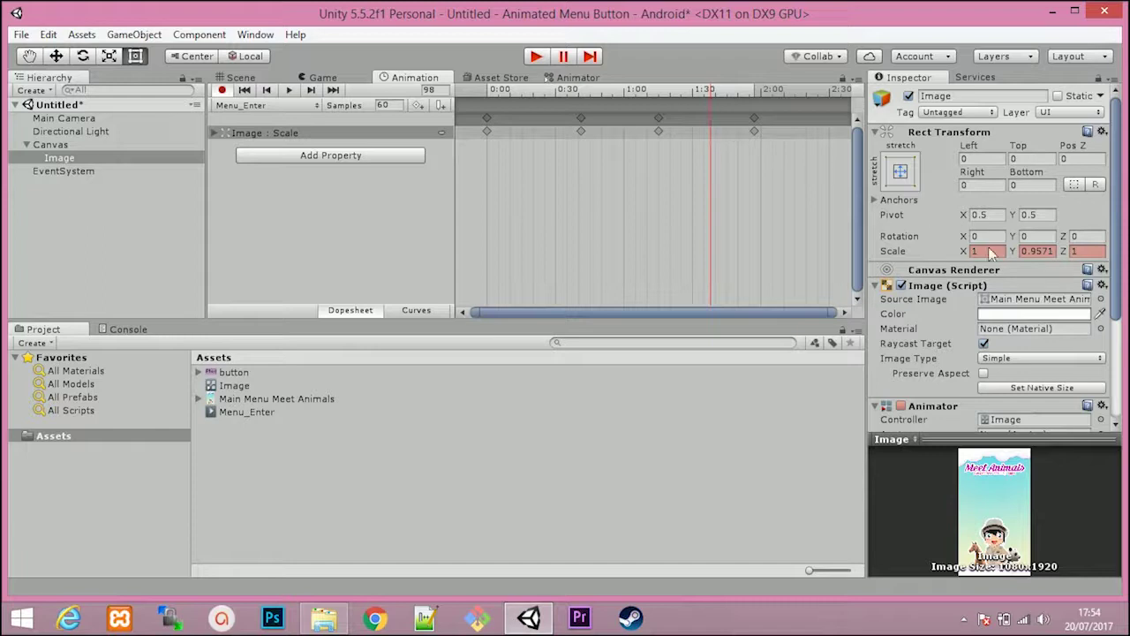
# Set X and Y scale to 0.9 at frame 98, then play the scene
pyautogui.click(985, 251)
pyautogui.write('0.9')
pyautogui.press('Tab')
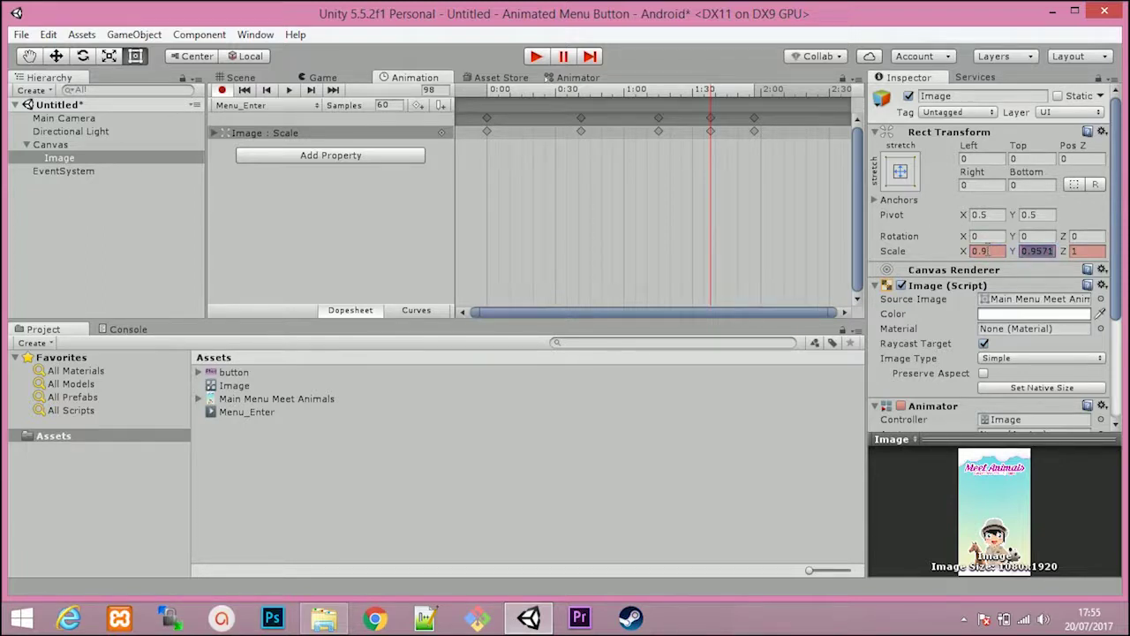
pyautogui.write('0.')
pyautogui.click(536, 57)
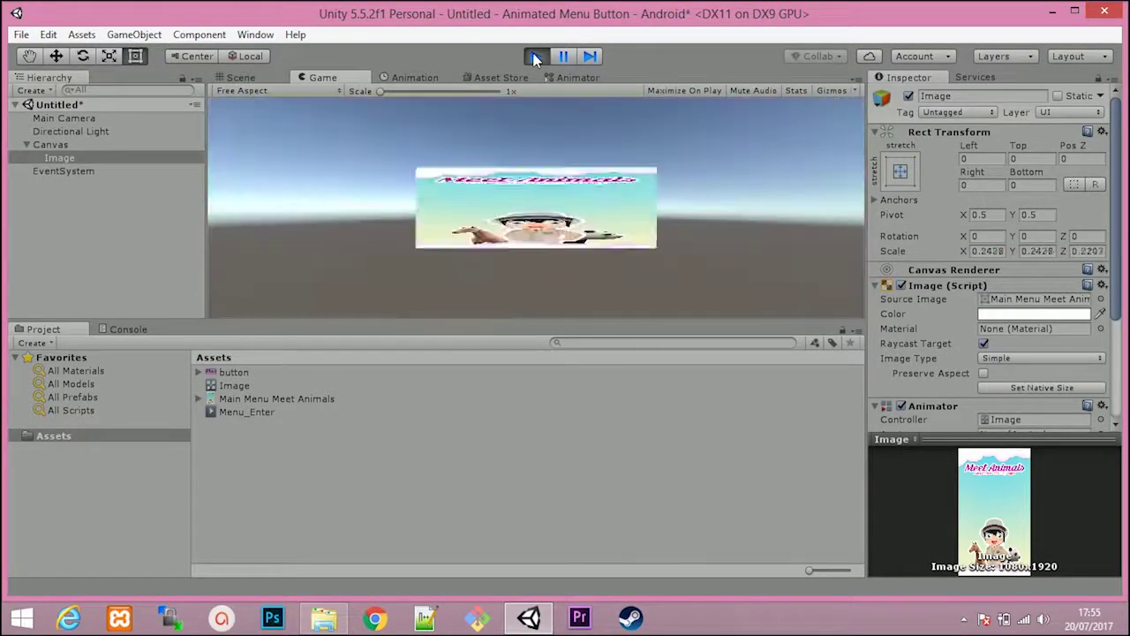
# Stop the preview and rearrange the Menu_Enter and Entry nodes in the Animator
pyautogui.click(536, 57)
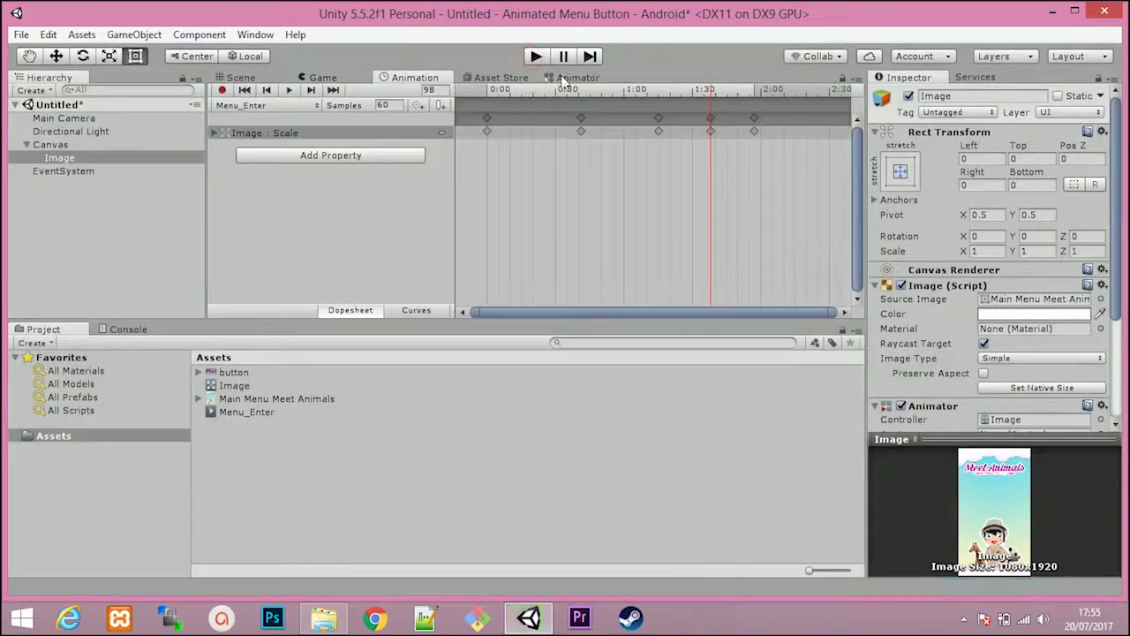
pyautogui.click(565, 78)
pyautogui.moveTo(532, 163); pyautogui.dragTo(633, 155)
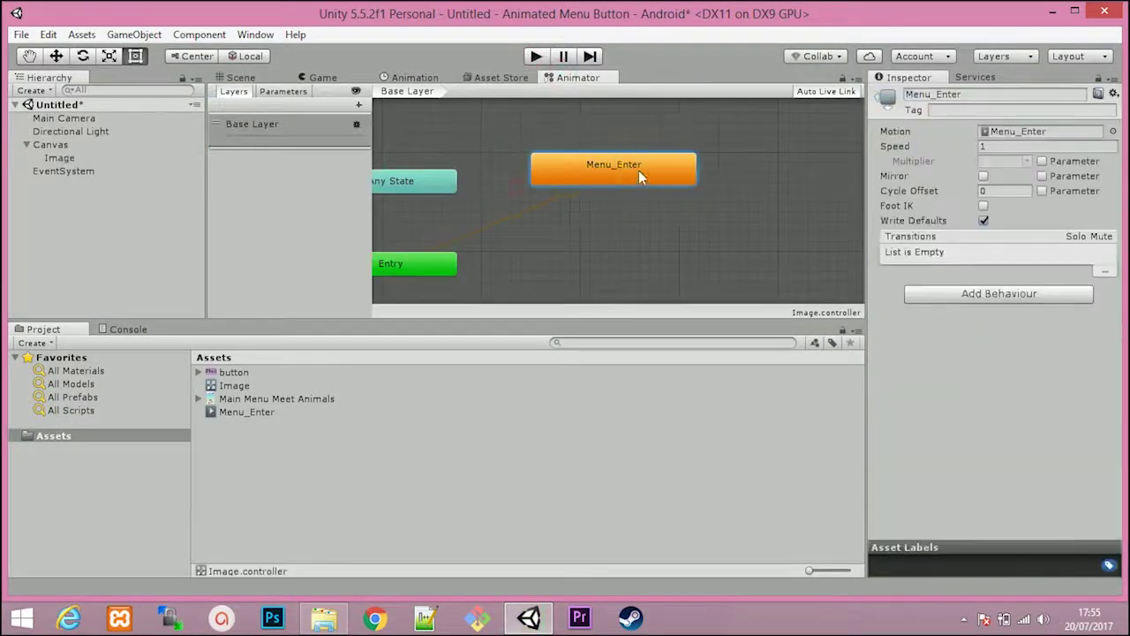
pyautogui.moveTo(444, 268); pyautogui.dragTo(477, 249)
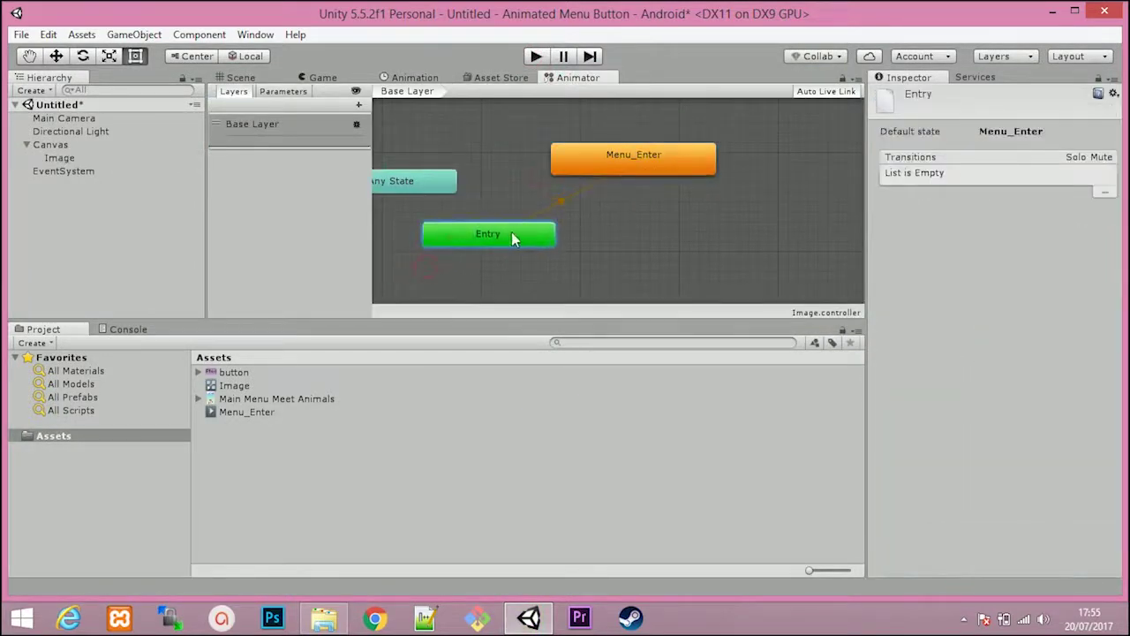
pyautogui.moveTo(577, 159); pyautogui.dragTo(566, 129)
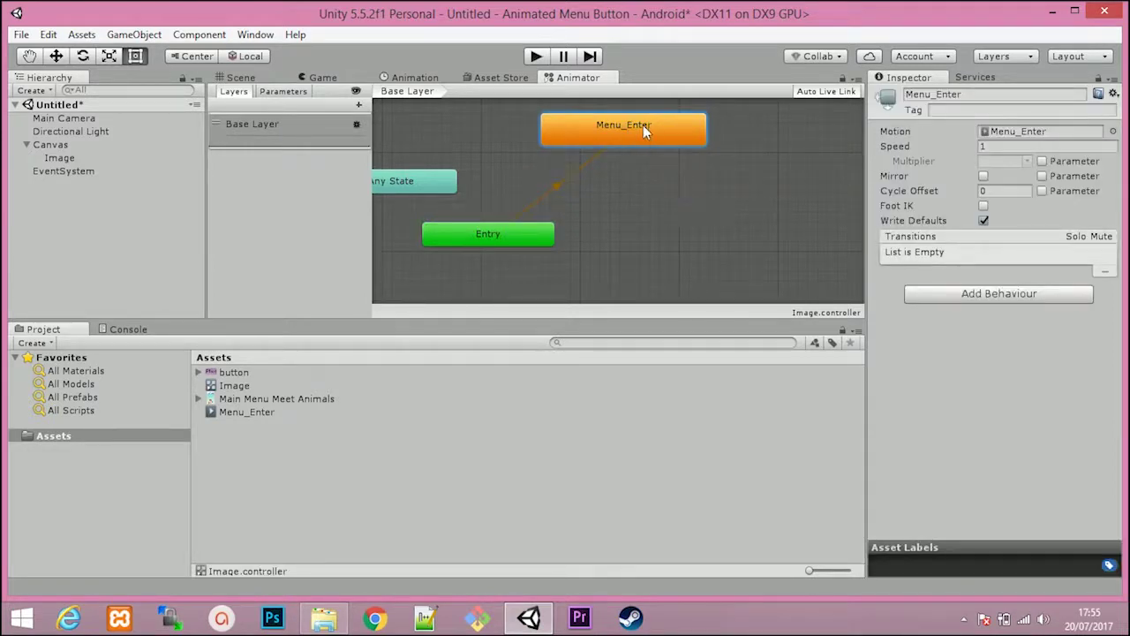
# Create an empty New State, link a transition from Menu_Enter to it, and play
pyautogui.rightClick(701, 191)
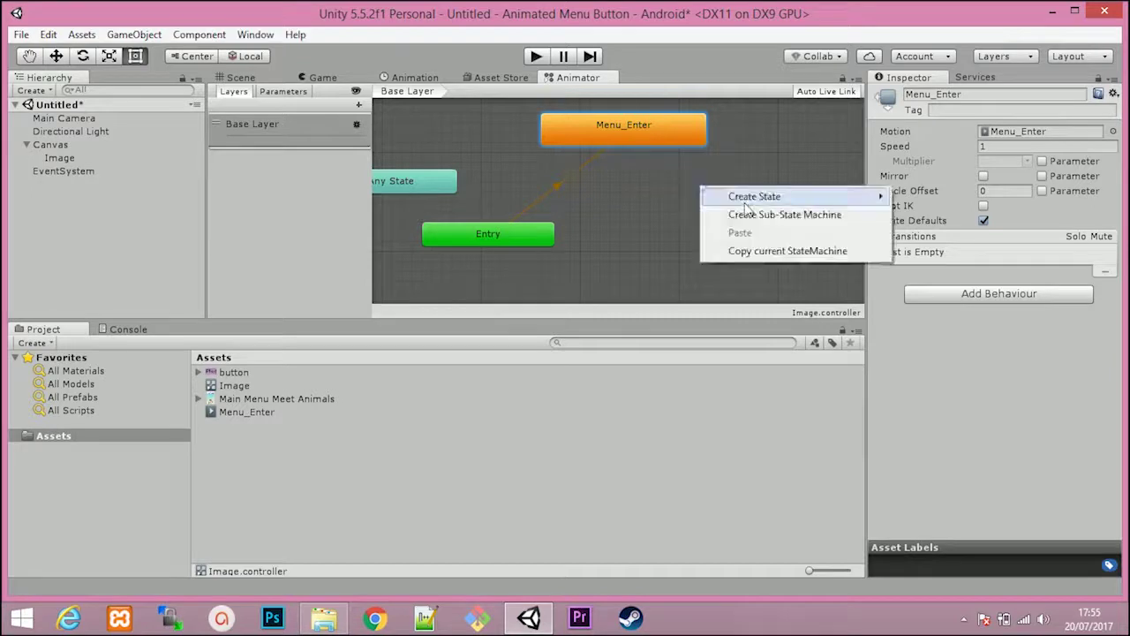
pyautogui.moveTo(762, 201)
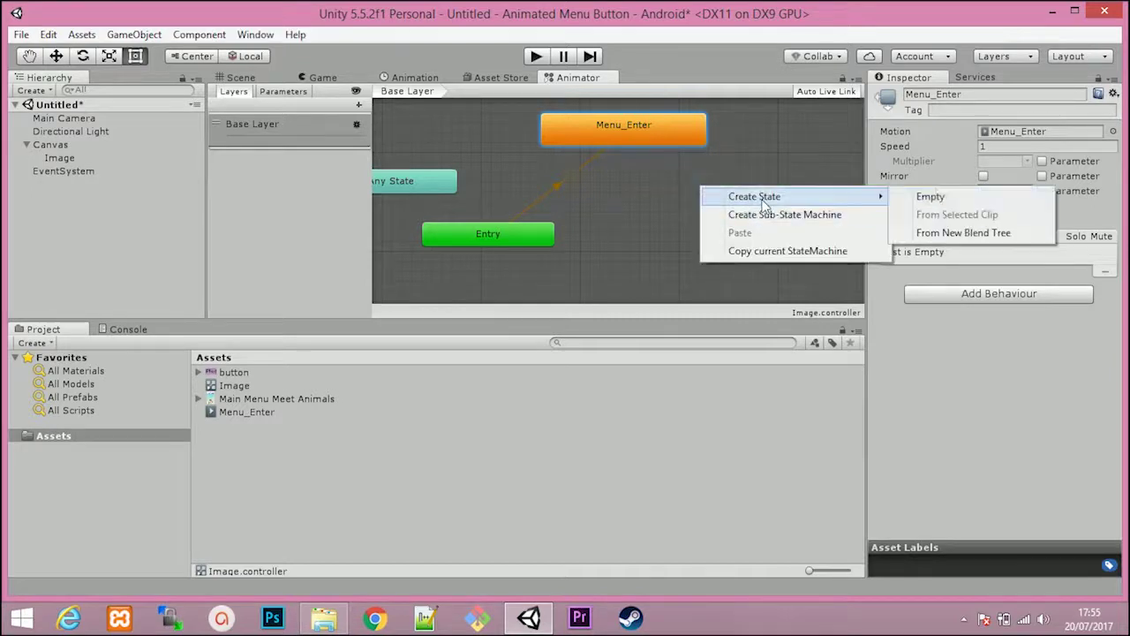
pyautogui.click(931, 197)
pyautogui.moveTo(814, 206); pyautogui.dragTo(713, 234)
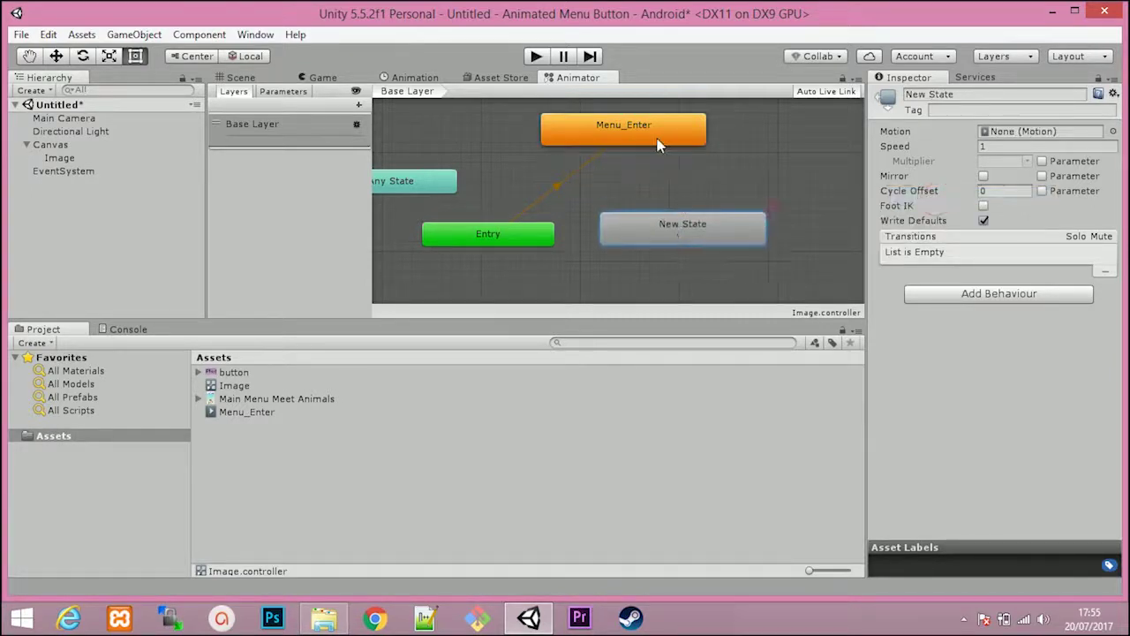
pyautogui.rightClick(658, 143)
pyautogui.click(673, 146)
pyautogui.click(690, 224)
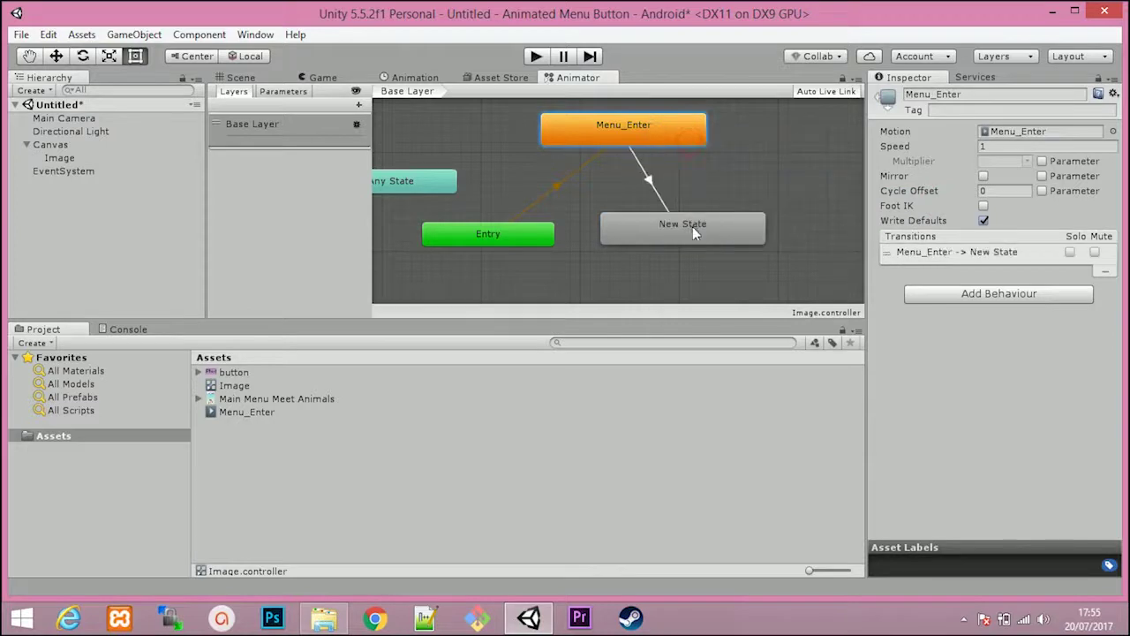
pyautogui.click(536, 56)
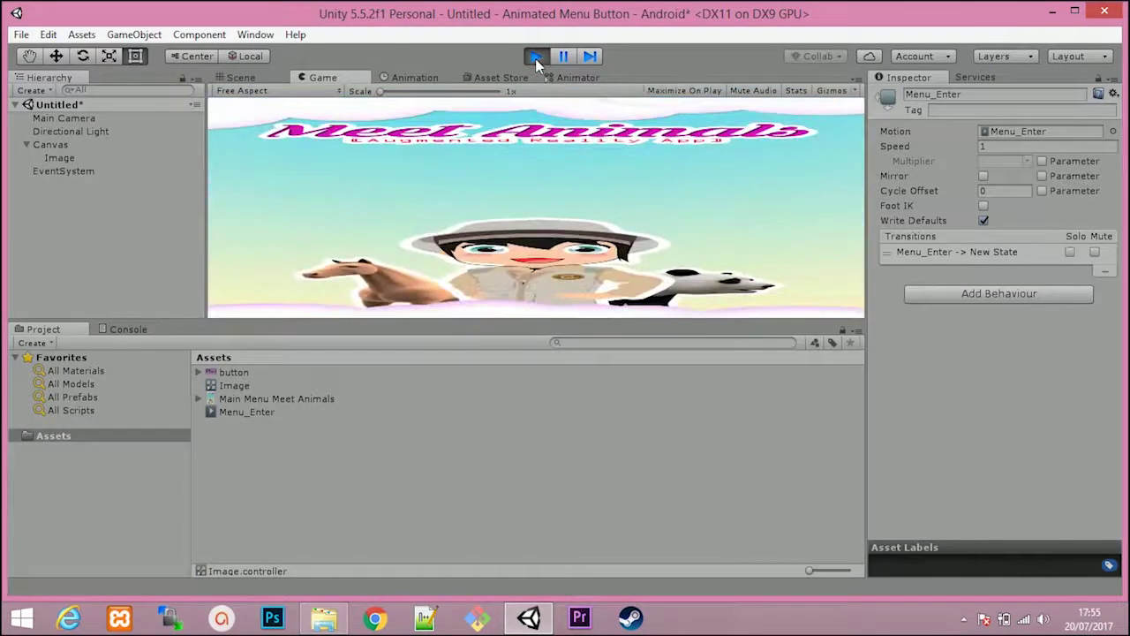
# Stop, replay and stop the preview, then return to Scene view with the Canvas selected
pyautogui.click(536, 59)
pyautogui.click(536, 56)
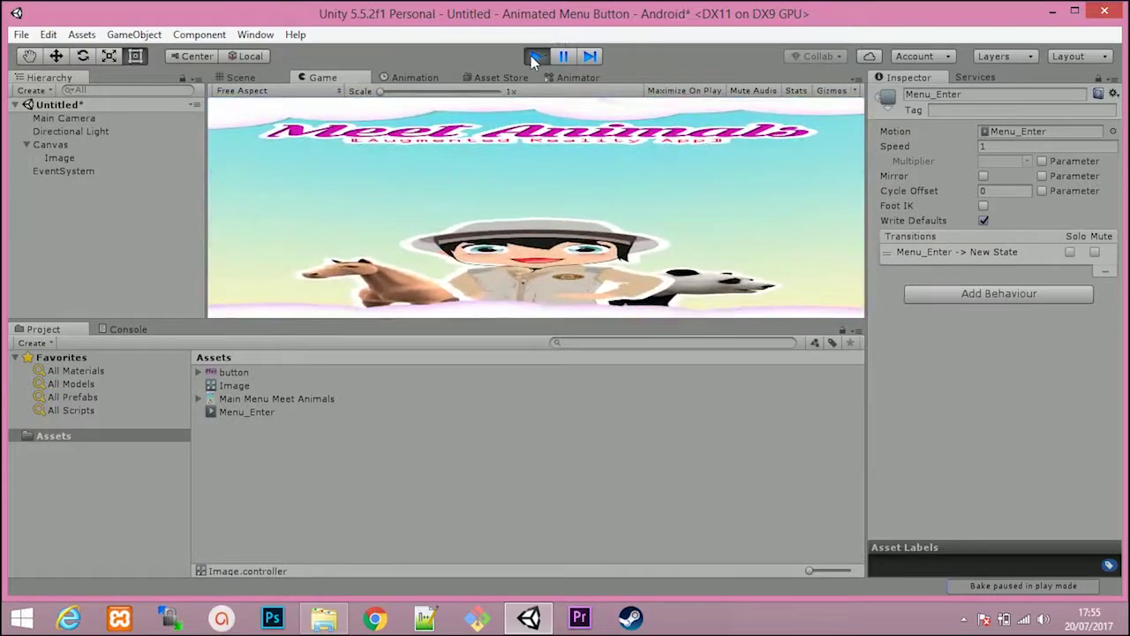
pyautogui.click(531, 56)
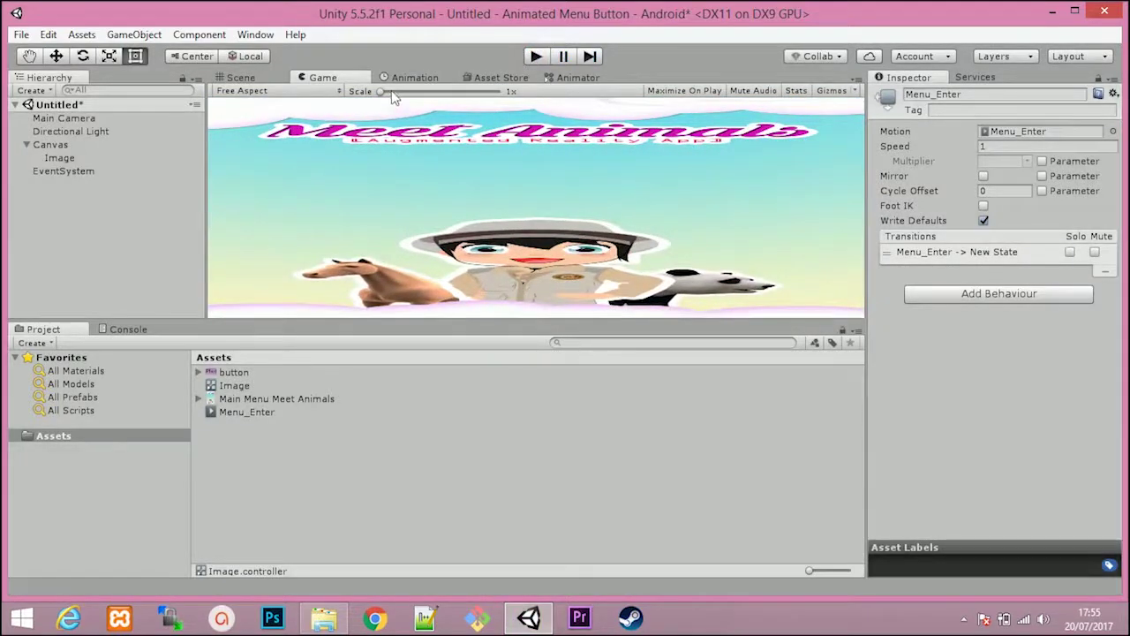
pyautogui.click(245, 80)
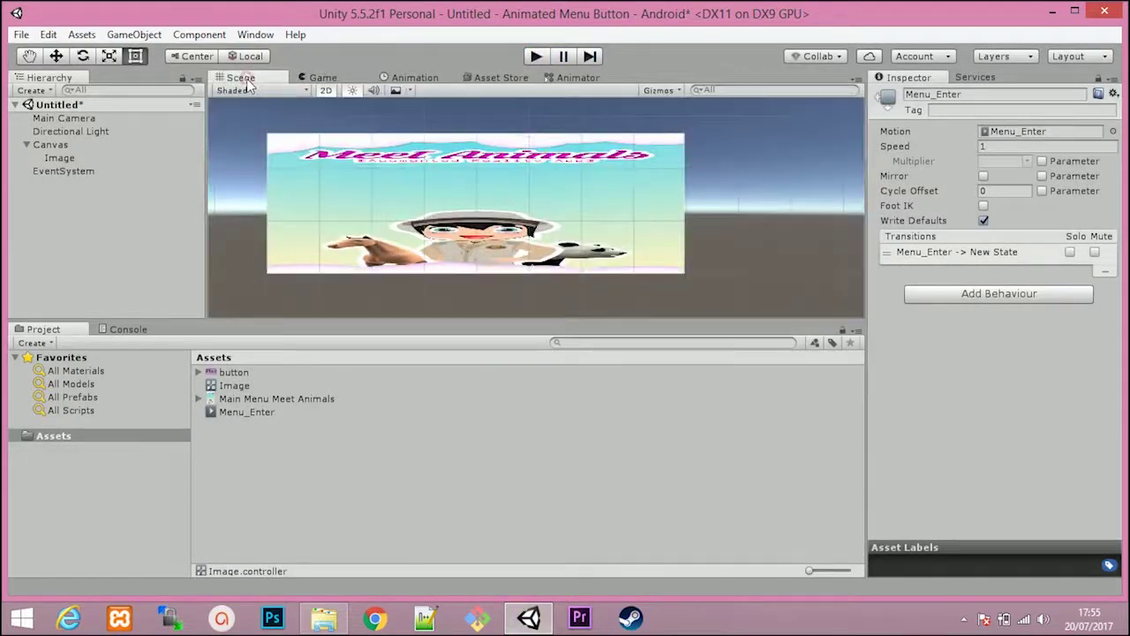
pyautogui.click(67, 161)
pyautogui.click(62, 145)
# Add a UI Button under the Canvas and remove its Text child
pyautogui.rightClick(63, 148)
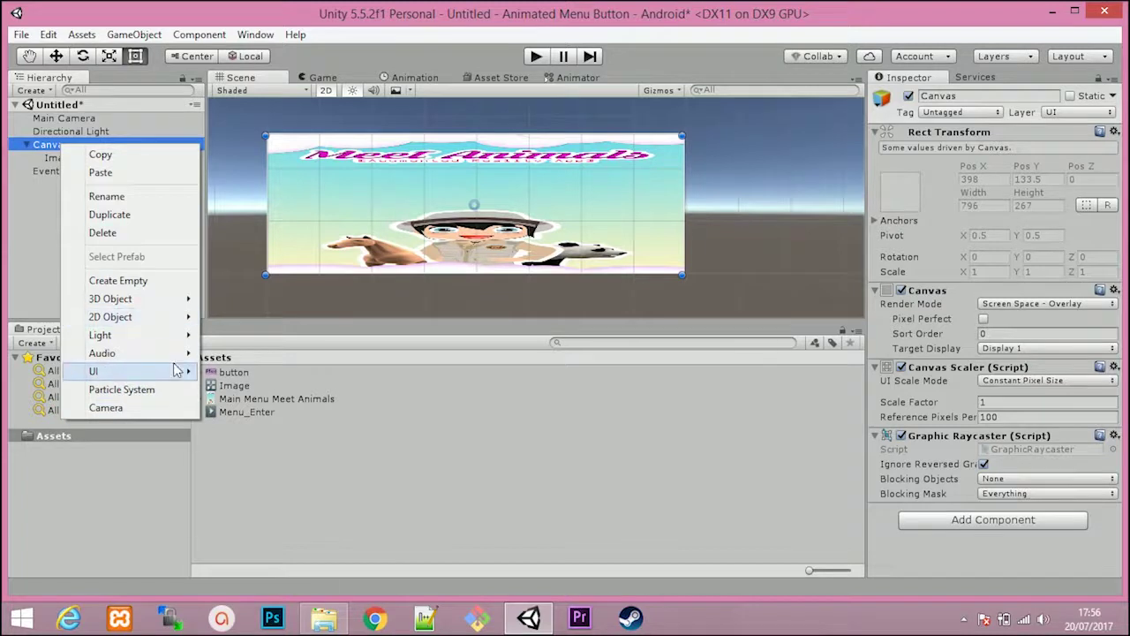
pyautogui.moveTo(151, 372)
pyautogui.click(247, 427)
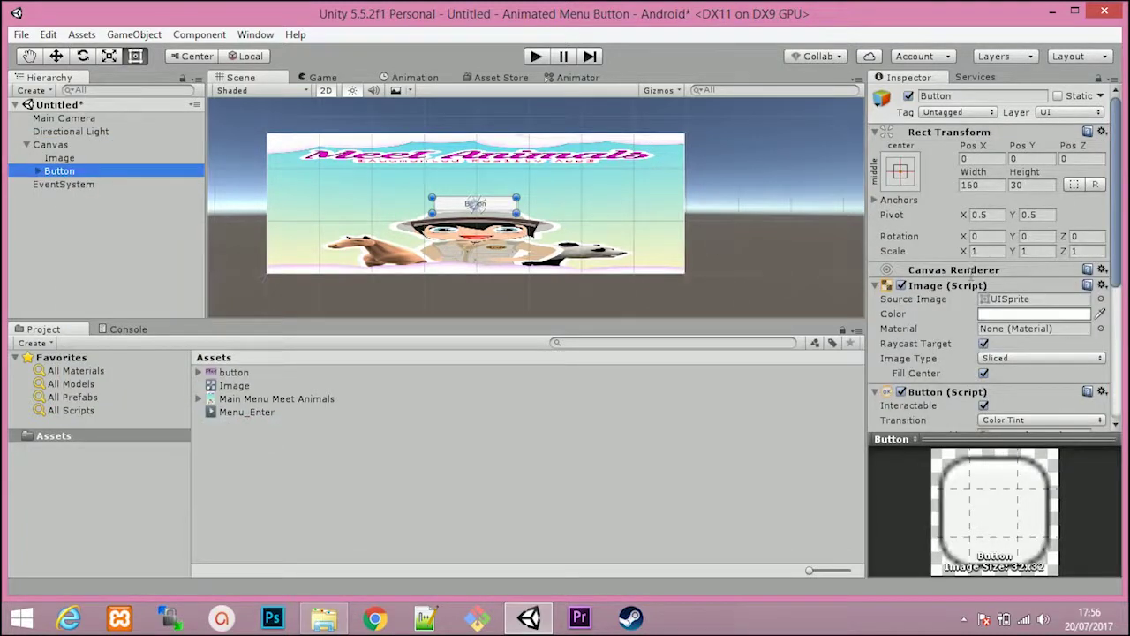
pyautogui.click(38, 171)
pyautogui.click(65, 185)
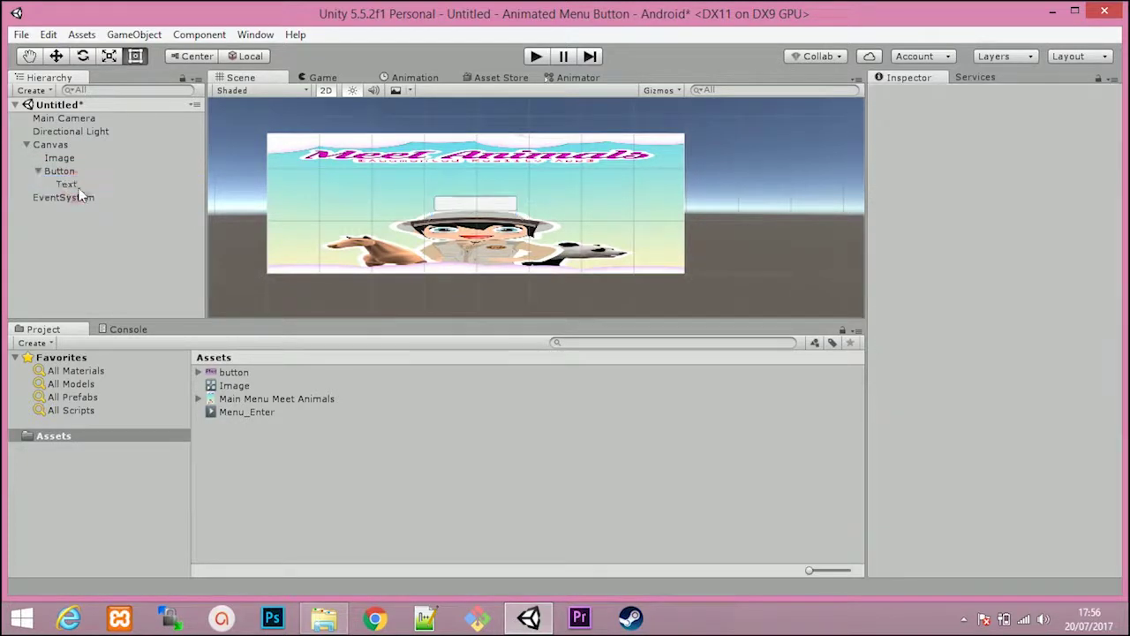
# Set the Button's Source Image to the purple button sprite
pyautogui.click(59, 172)
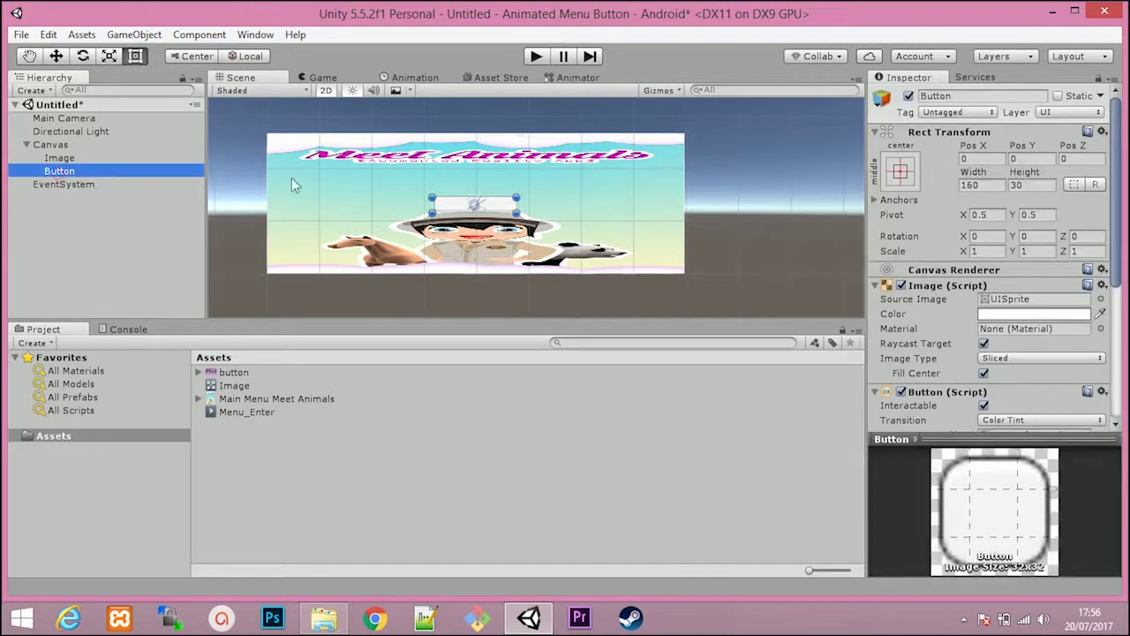
pyautogui.click(234, 373)
pyautogui.moveTo(234, 373); pyautogui.dragTo(1039, 303)
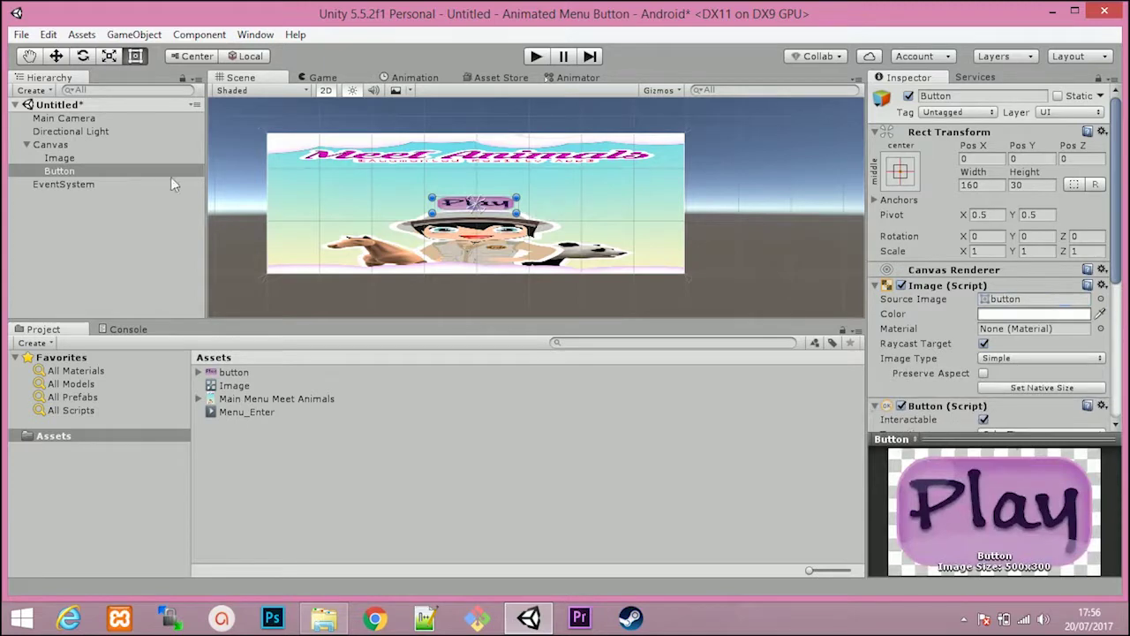
# Stretch the Play button's anchors and pull them in to offsets Left 35, Top 38, Right 52, Bottom 12
pyautogui.click(900, 171)
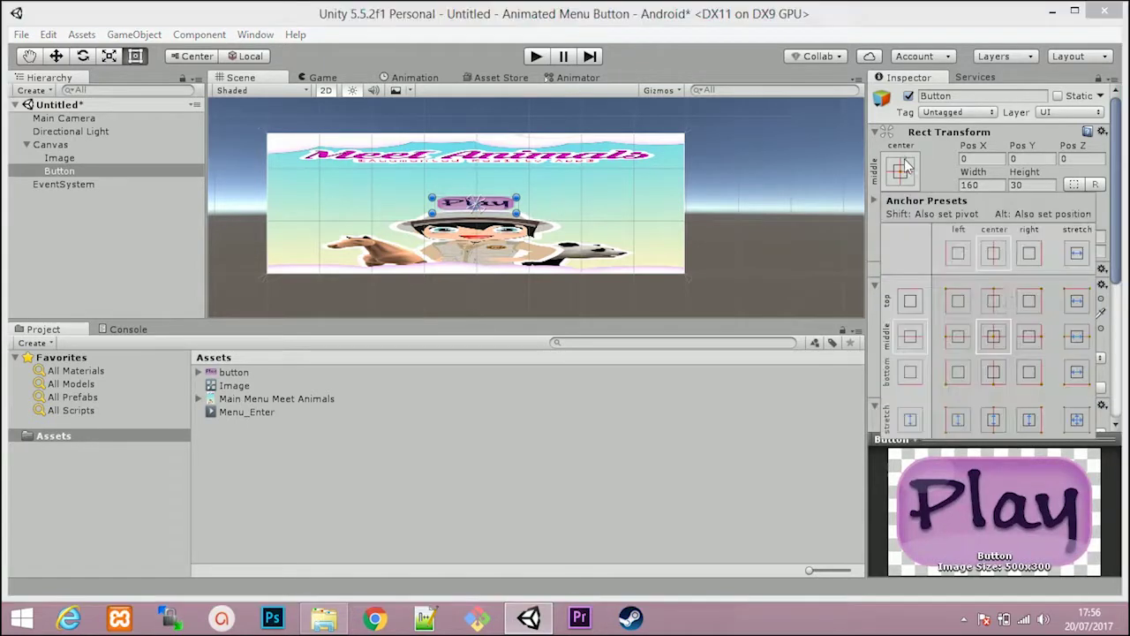
pyautogui.click(1075, 427)
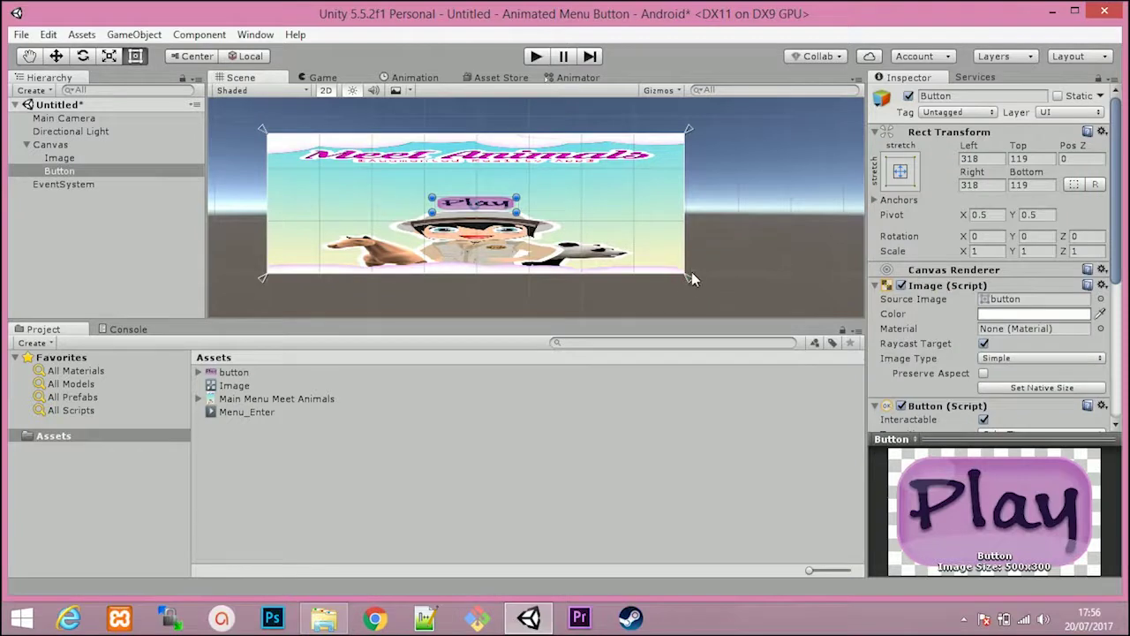
pyautogui.moveTo(690, 276)
pyautogui.mouseDown()
pyautogui.moveTo(558, 222)
pyautogui.moveTo(571, 228)
pyautogui.mouseUp()
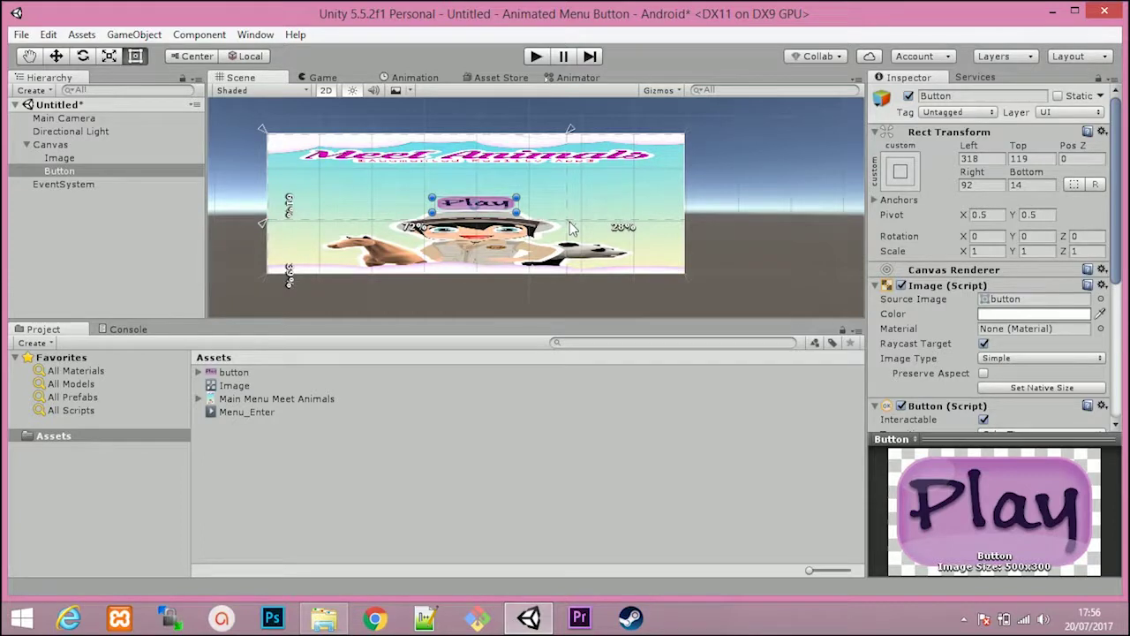
pyautogui.moveTo(262, 128); pyautogui.dragTo(408, 171)
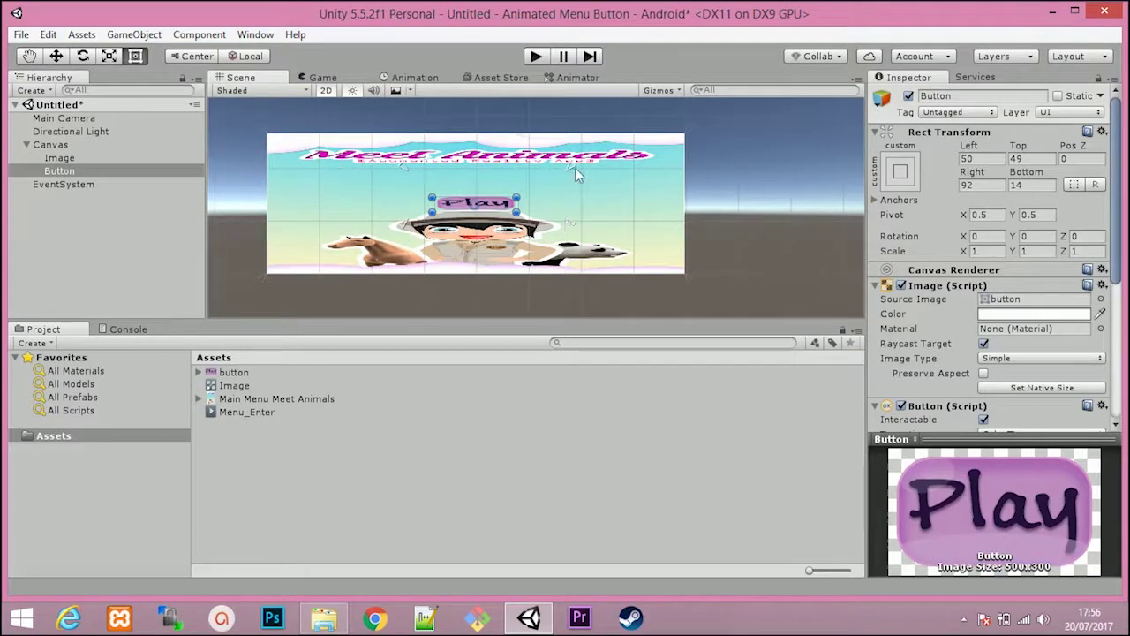
pyautogui.moveTo(574, 171)
pyautogui.mouseDown()
pyautogui.moveTo(539, 164)
pyautogui.moveTo(526, 182)
pyautogui.moveTo(548, 171)
pyautogui.mouseUp()
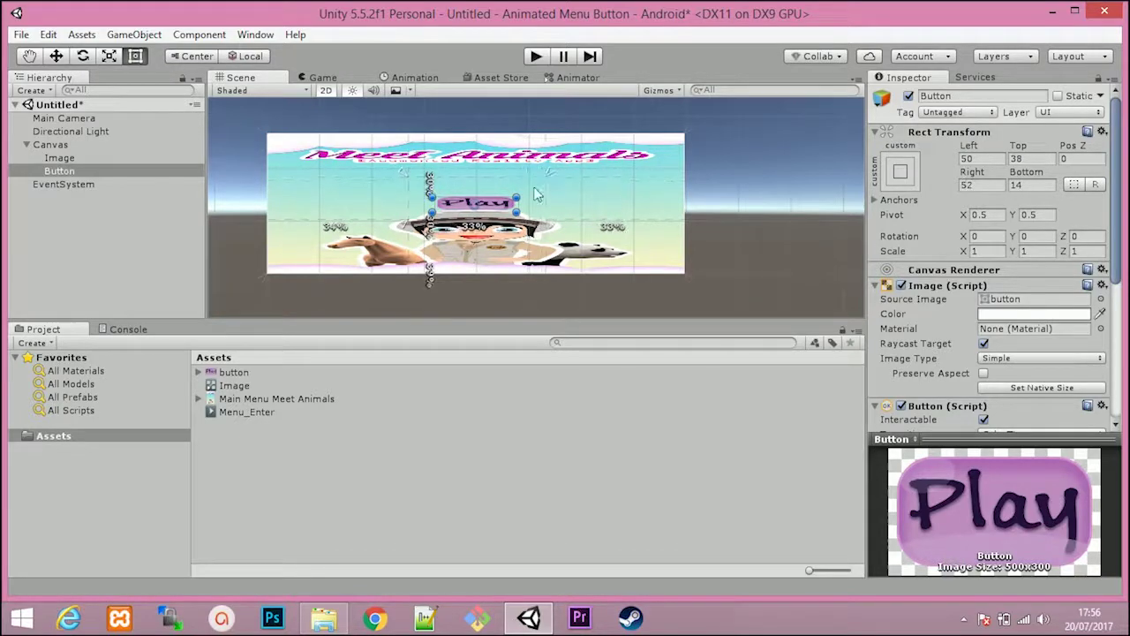
pyautogui.moveTo(402, 229)
pyautogui.mouseDown()
pyautogui.moveTo(378, 232)
pyautogui.moveTo(412, 231)
pyautogui.mouseUp()
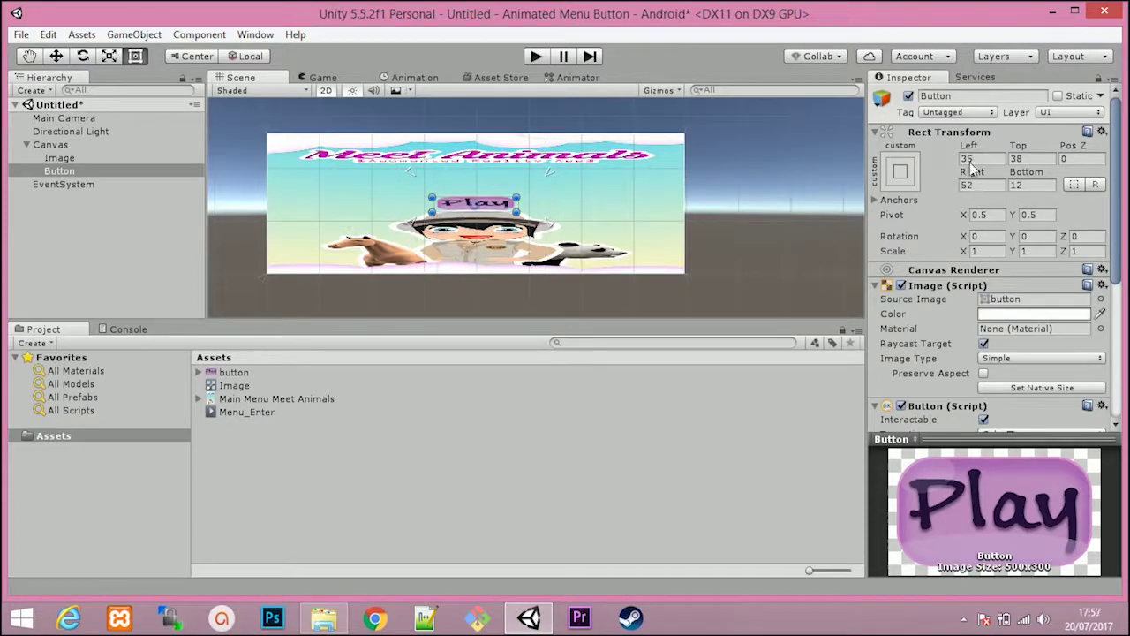
# Set the Button's Rect Transform Left, Top, Right and Bottom offsets to 0
pyautogui.click(974, 160)
pyautogui.moveTo(553, 177); pyautogui.dragTo(536, 176)
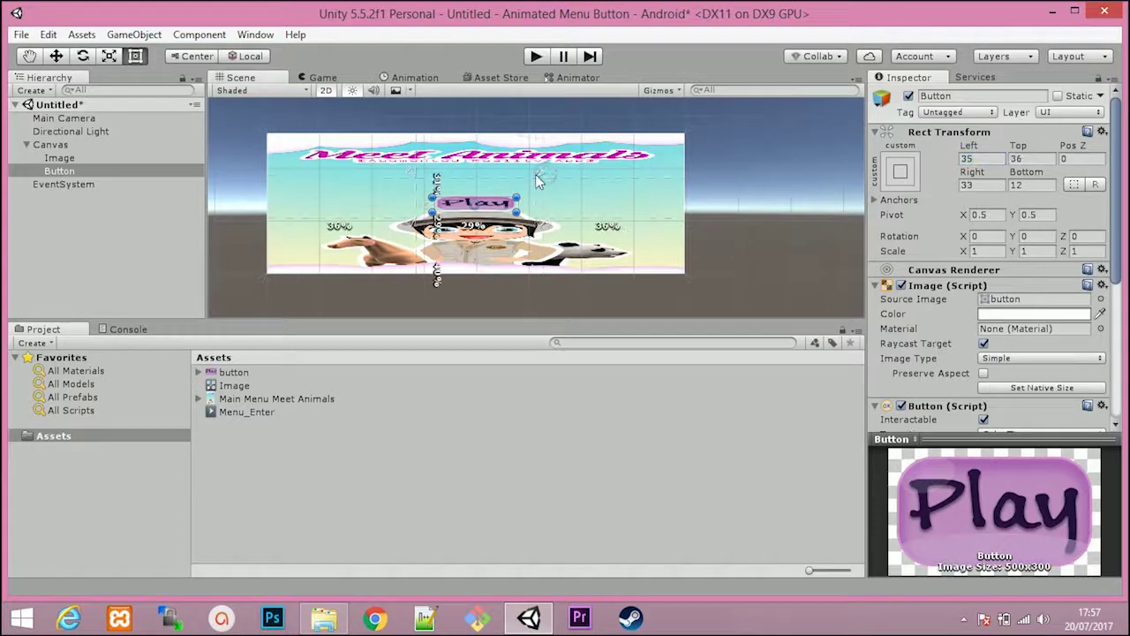
pyautogui.click(984, 162)
pyautogui.write('0')
pyautogui.press('Tab')
pyautogui.write('0')
pyautogui.press('Tab')
pyautogui.press('Tab')
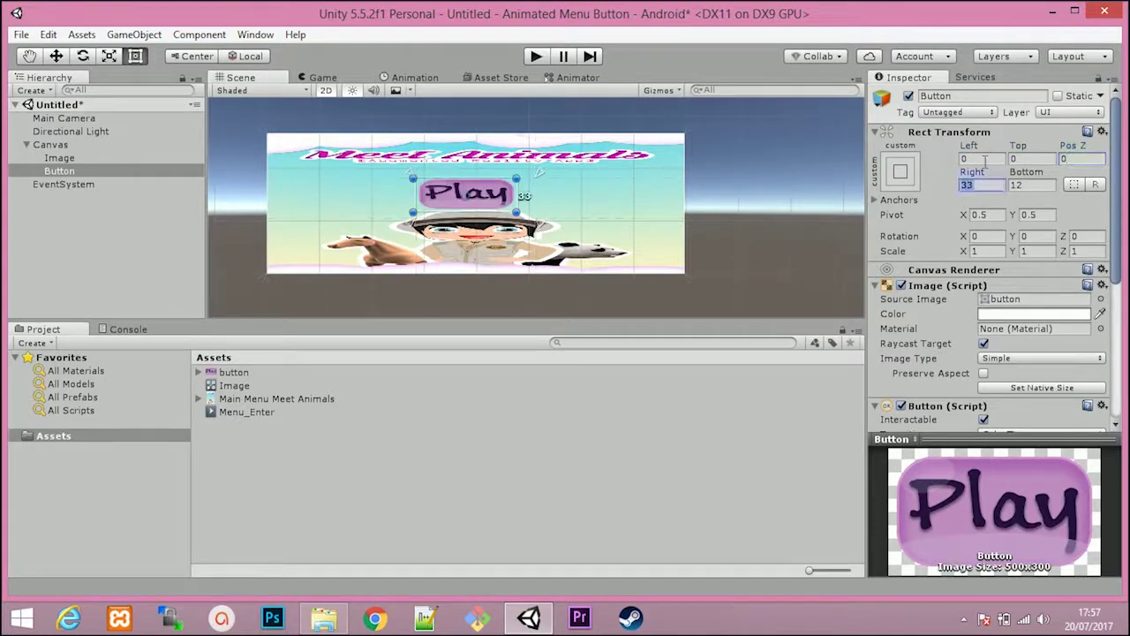
pyautogui.write('0')
pyautogui.press('Tab')
pyautogui.write('0')
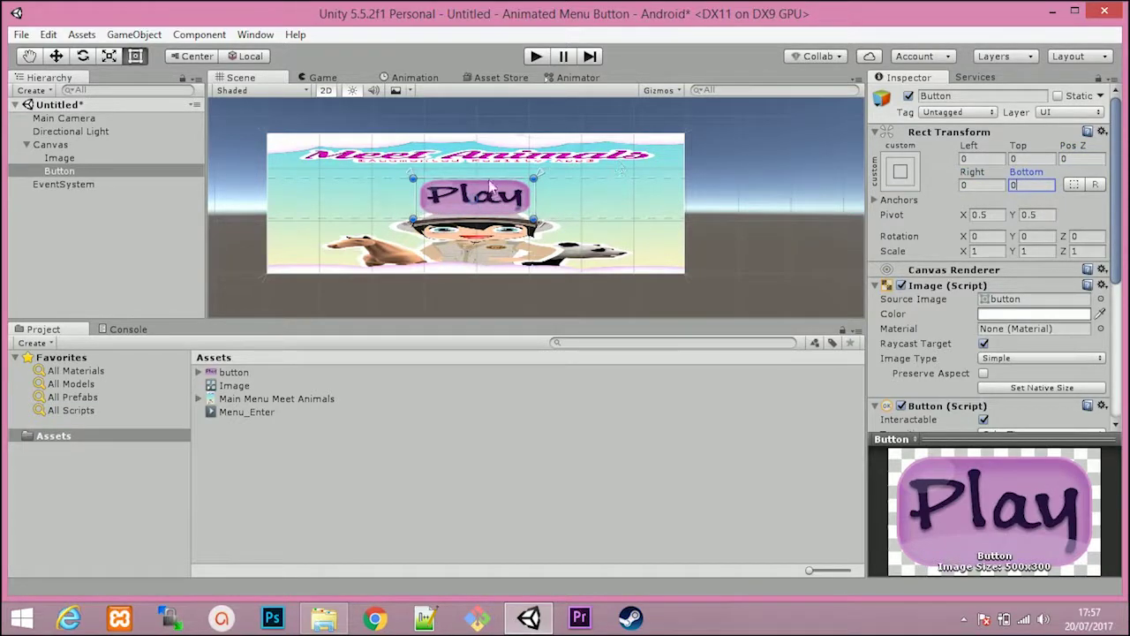
# Adjust the Play button's position, size and anchors, then re-enter 0 for all four offsets
pyautogui.moveTo(505, 198); pyautogui.dragTo(509, 187)
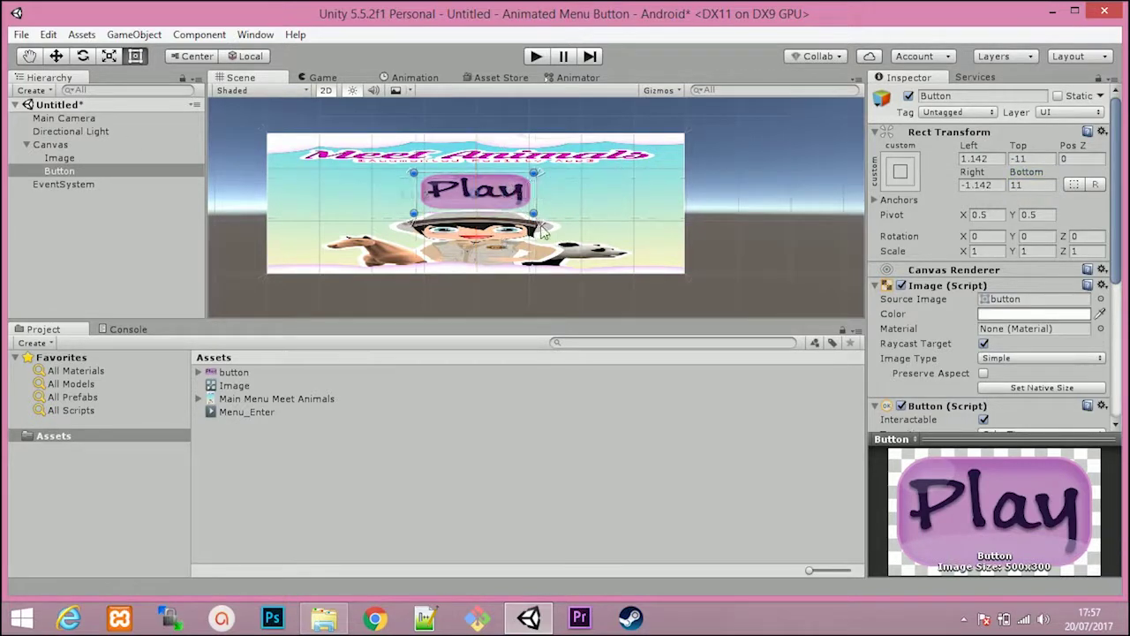
pyautogui.moveTo(539, 228); pyautogui.dragTo(553, 215)
pyautogui.moveTo(412, 216); pyautogui.dragTo(388, 221)
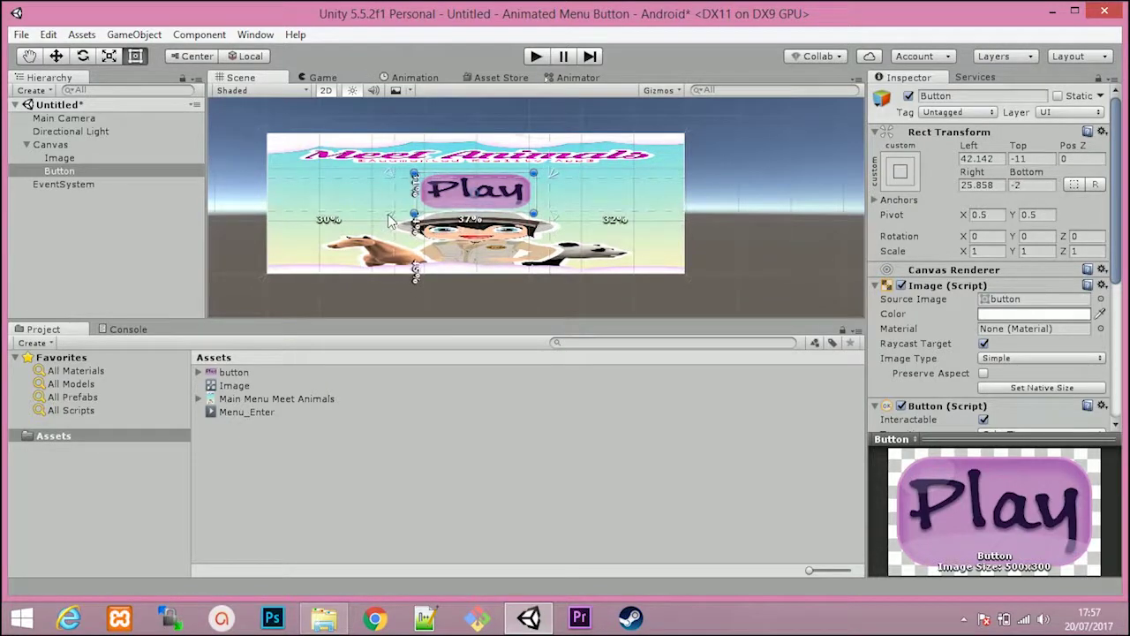
pyautogui.click(980, 159)
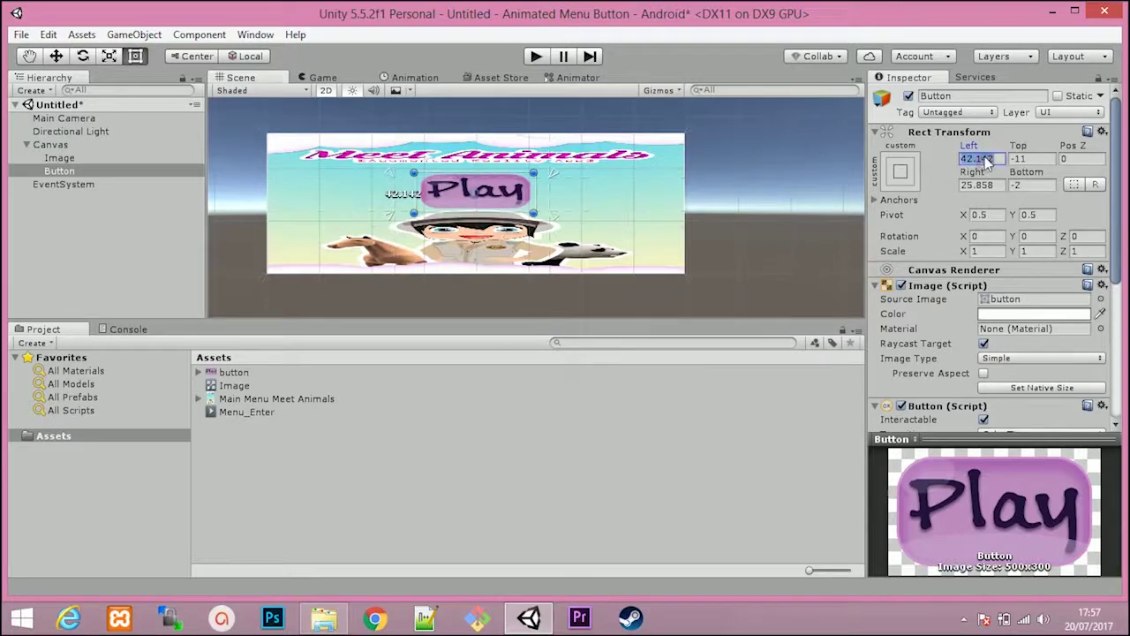
pyautogui.write('0')
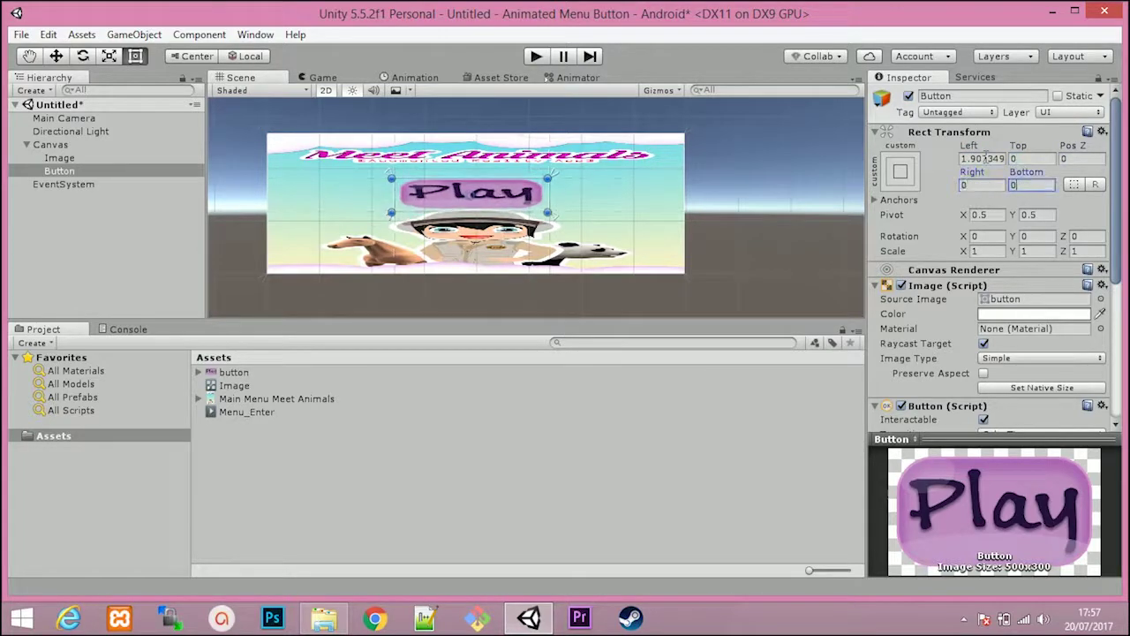
pyautogui.write('\t0\t0\t0')
# Reset the Left offset to 0 and reselect Button in the Hierarchy
pyautogui.doubleClick(996, 159)
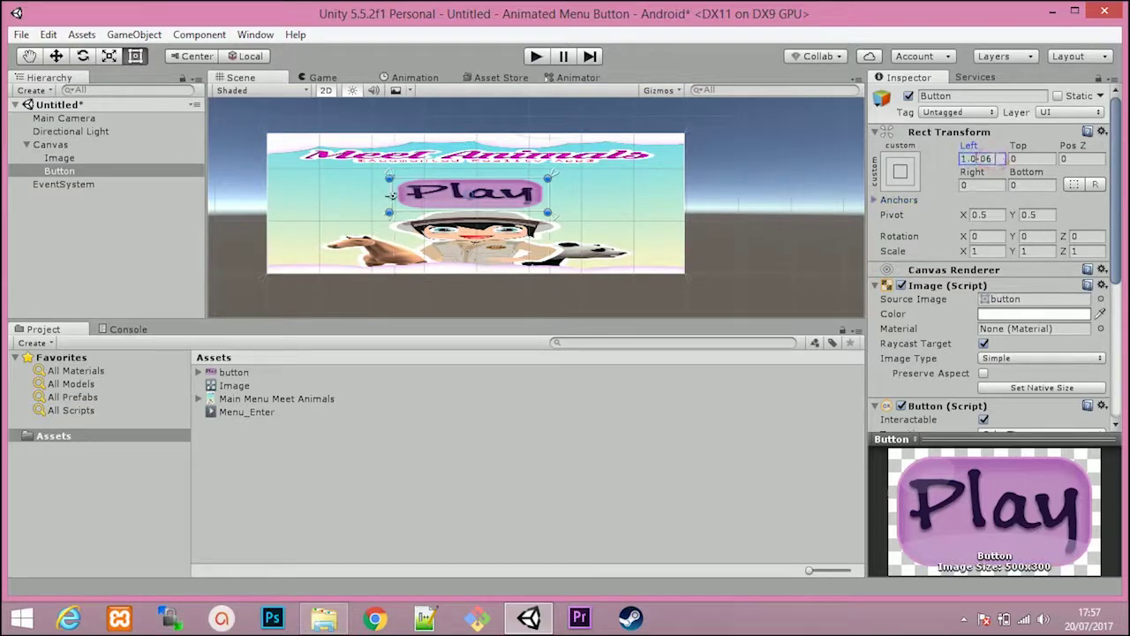
pyautogui.write('0')
pyautogui.press('Tab')
pyautogui.click(981, 158)
pyautogui.write('0')
pyautogui.click(1031, 158)
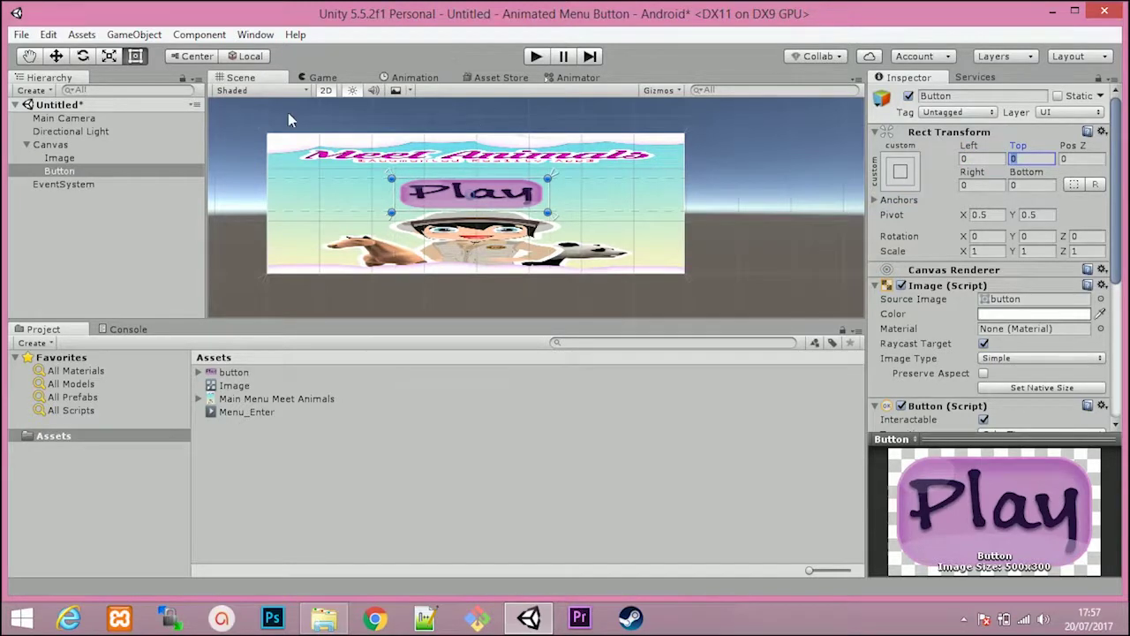
pyautogui.click(121, 226)
pyautogui.click(62, 171)
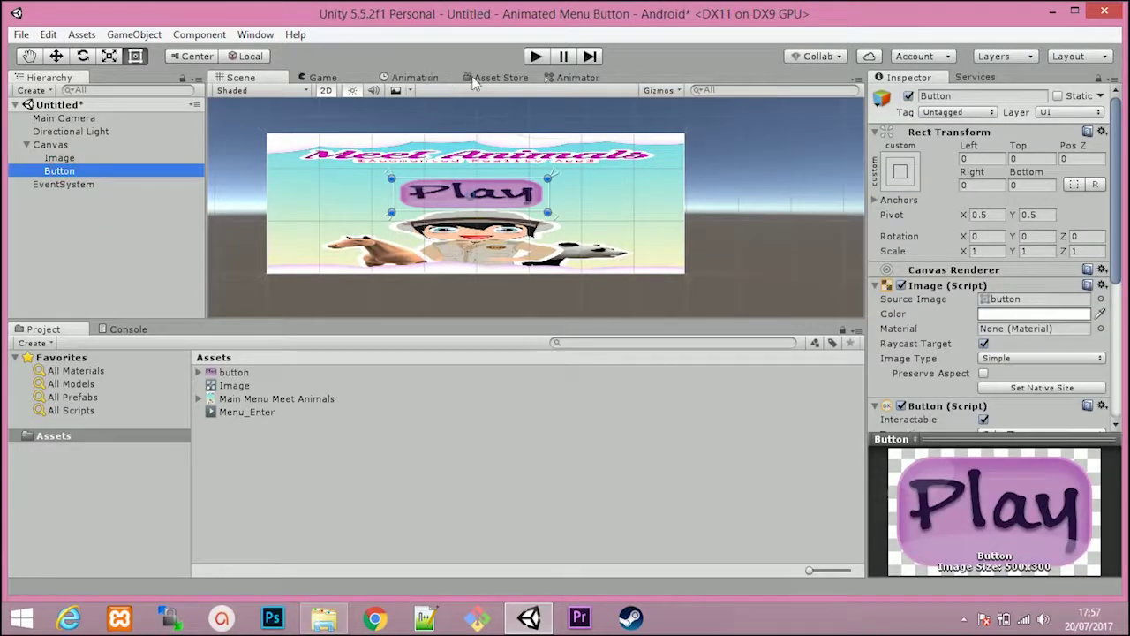
# Create a new animation clip for the Button named Button_idle
pyautogui.click(425, 72)
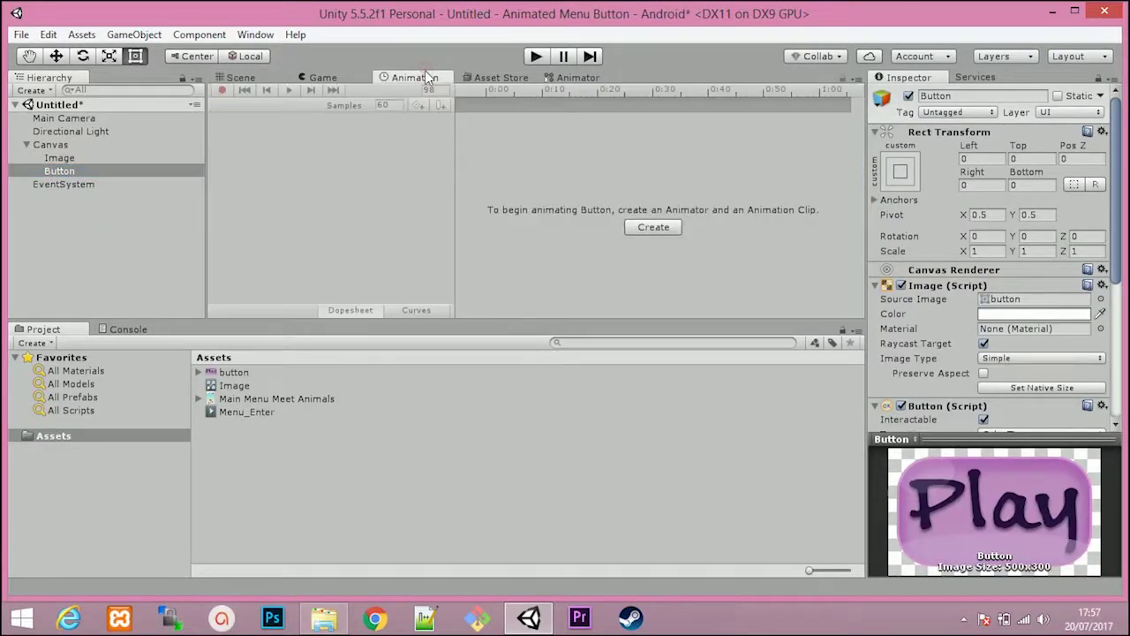
pyautogui.click(630, 227)
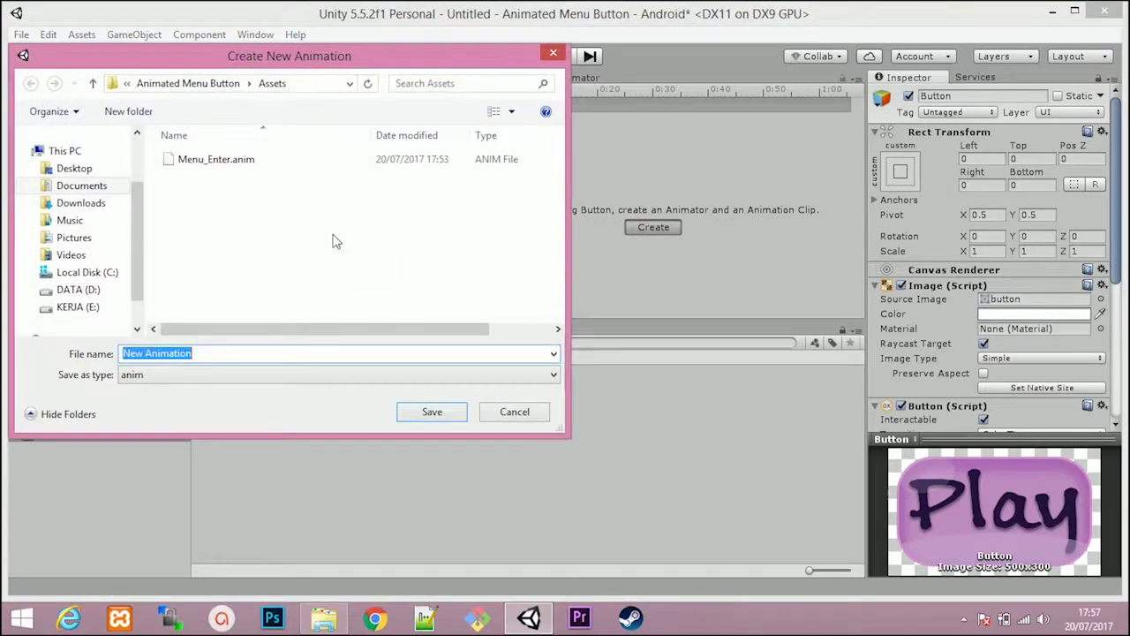
pyautogui.write('Button')
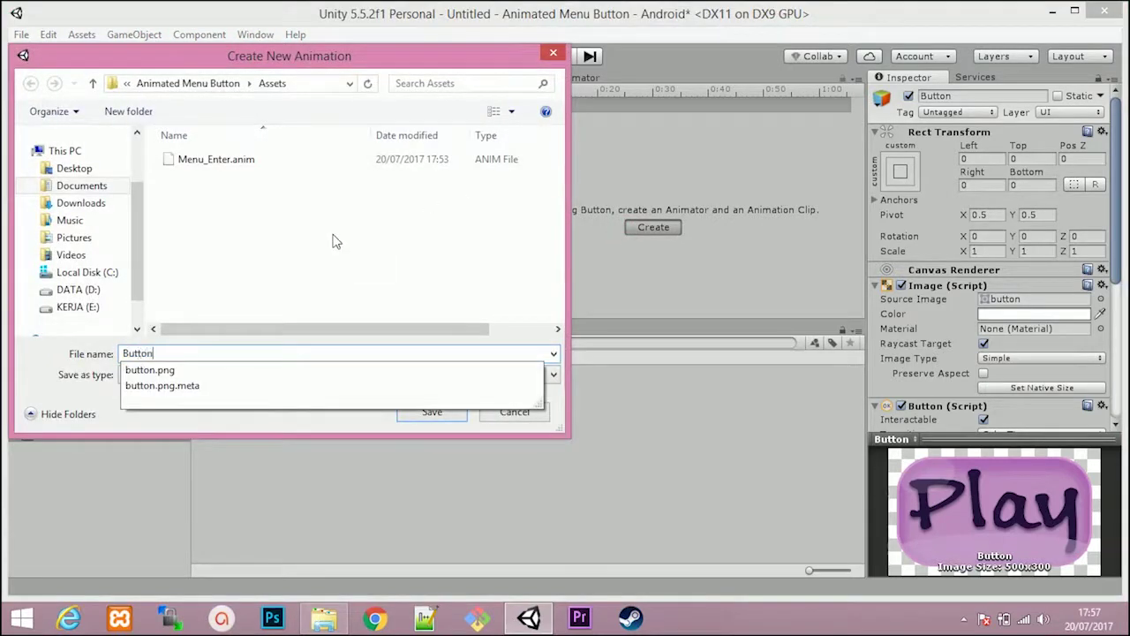
pyautogui.write('_idle')
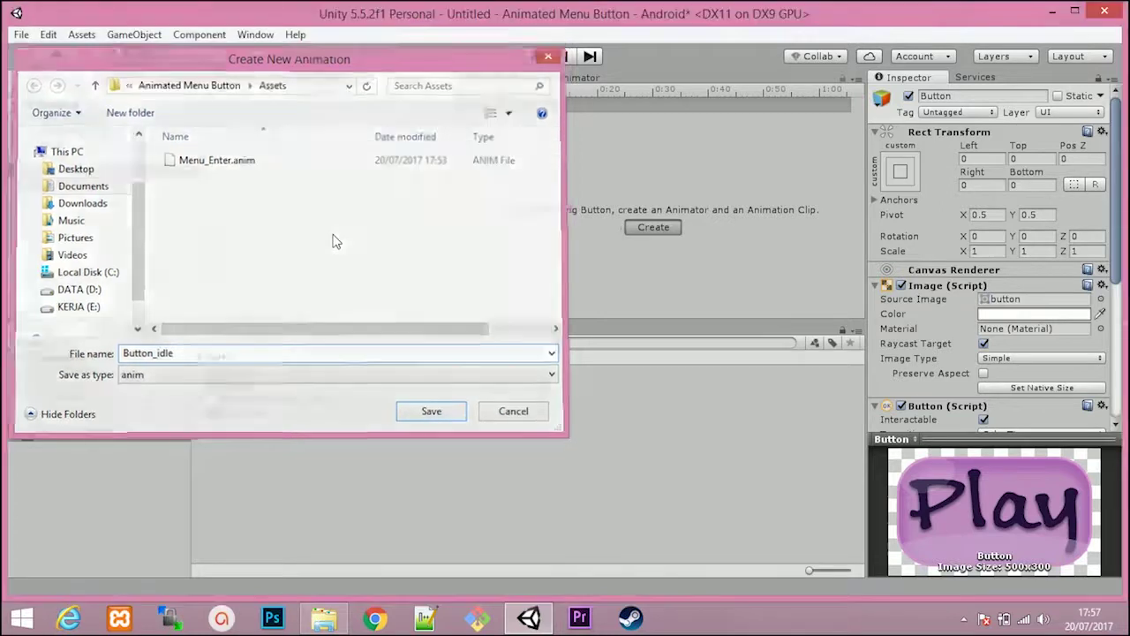
pyautogui.press('Return')
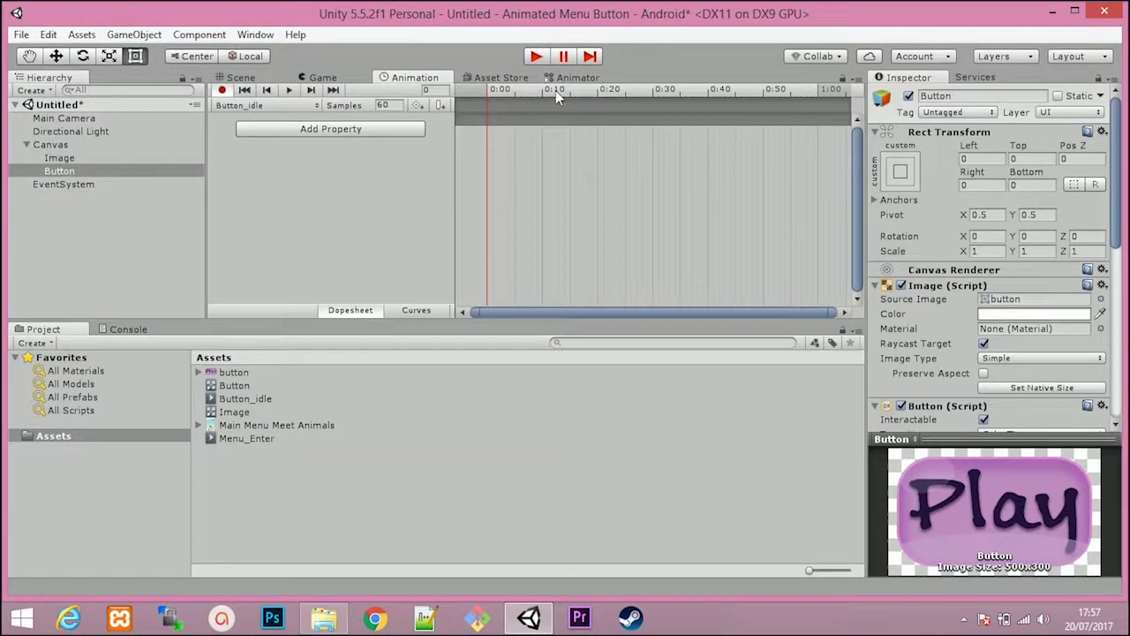
# Keyframe the Button's X and Y scale at 1.1 on frame 39
pyautogui.click(680, 89)
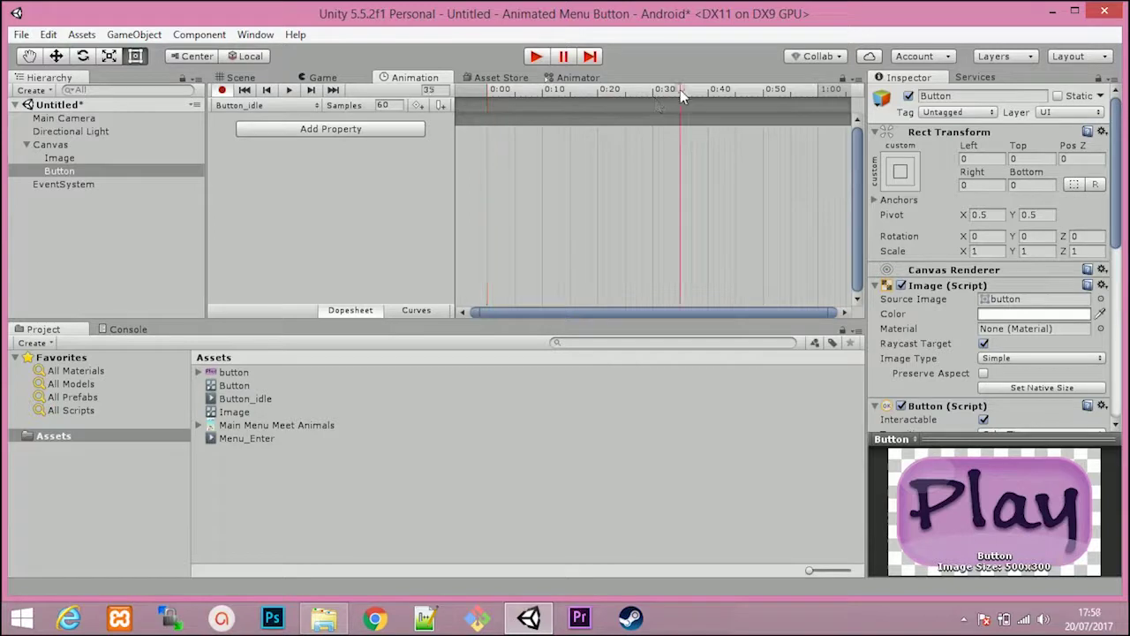
pyautogui.click(704, 90)
pyautogui.click(987, 251)
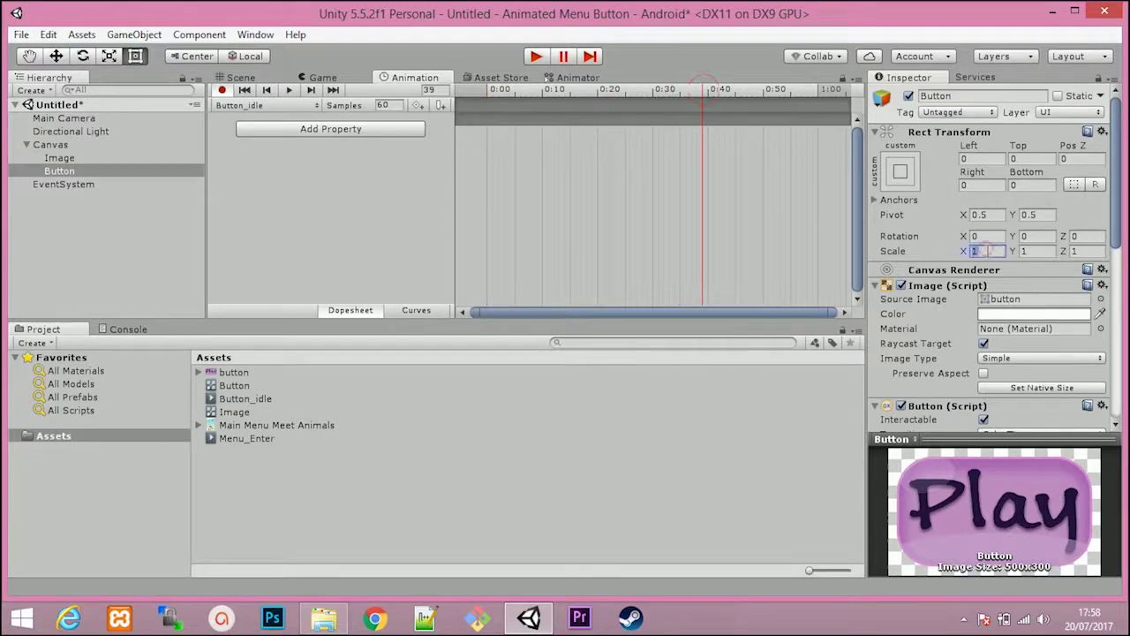
pyautogui.write('1.1')
pyautogui.press('Tab')
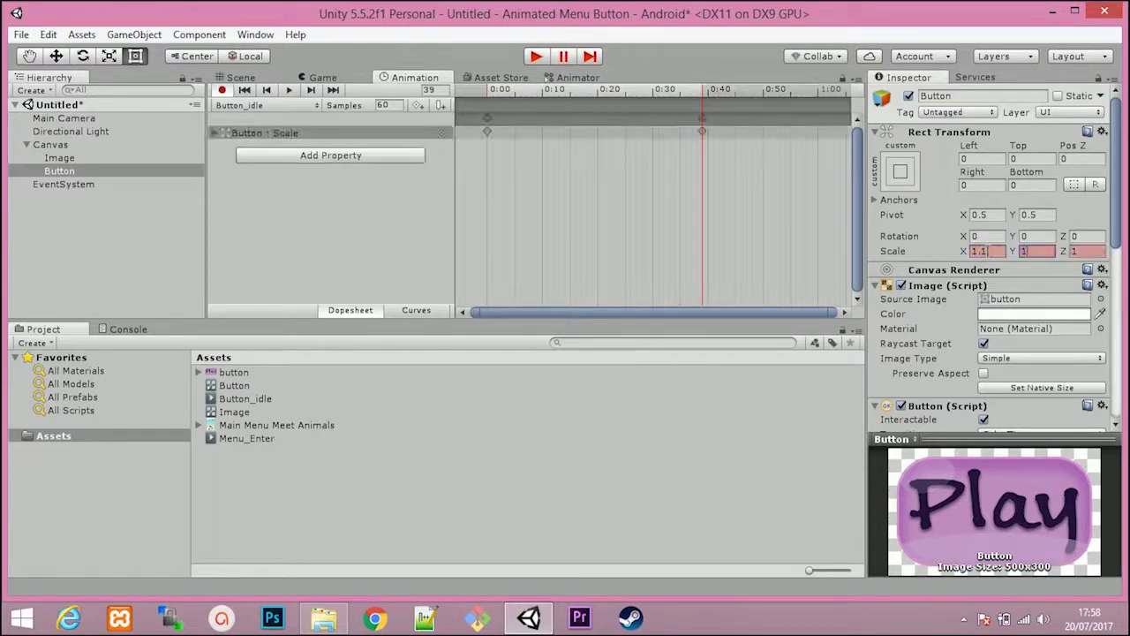
pyautogui.write('1.1')
pyautogui.scroll(-2, 766, 215)
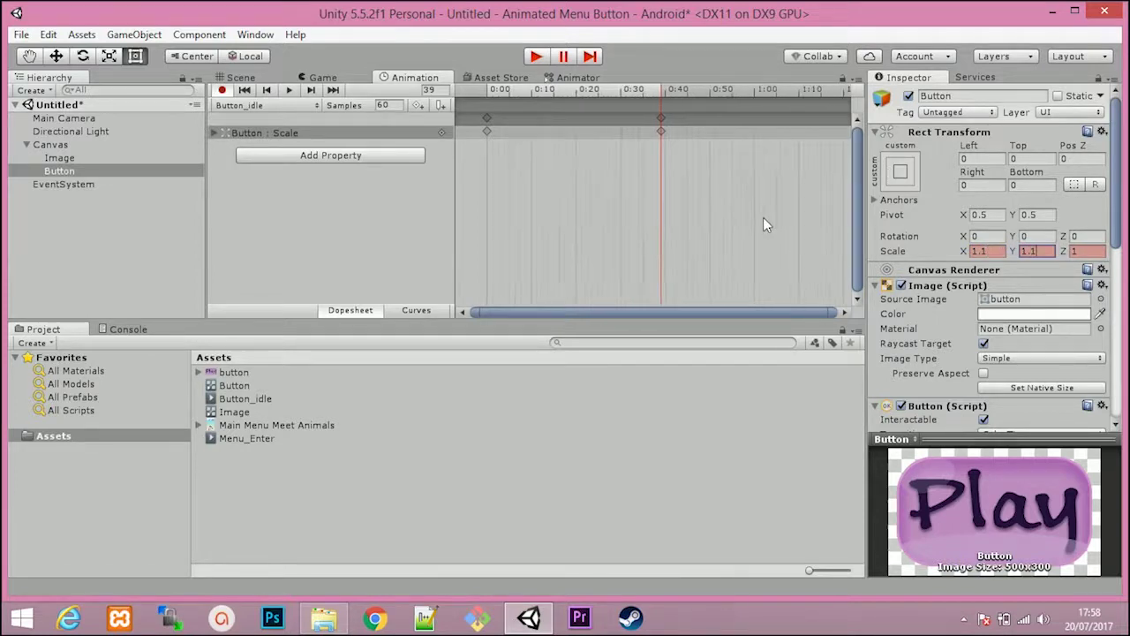
pyautogui.scroll(-2, 763, 217)
pyautogui.scroll(-1, 740, 106)
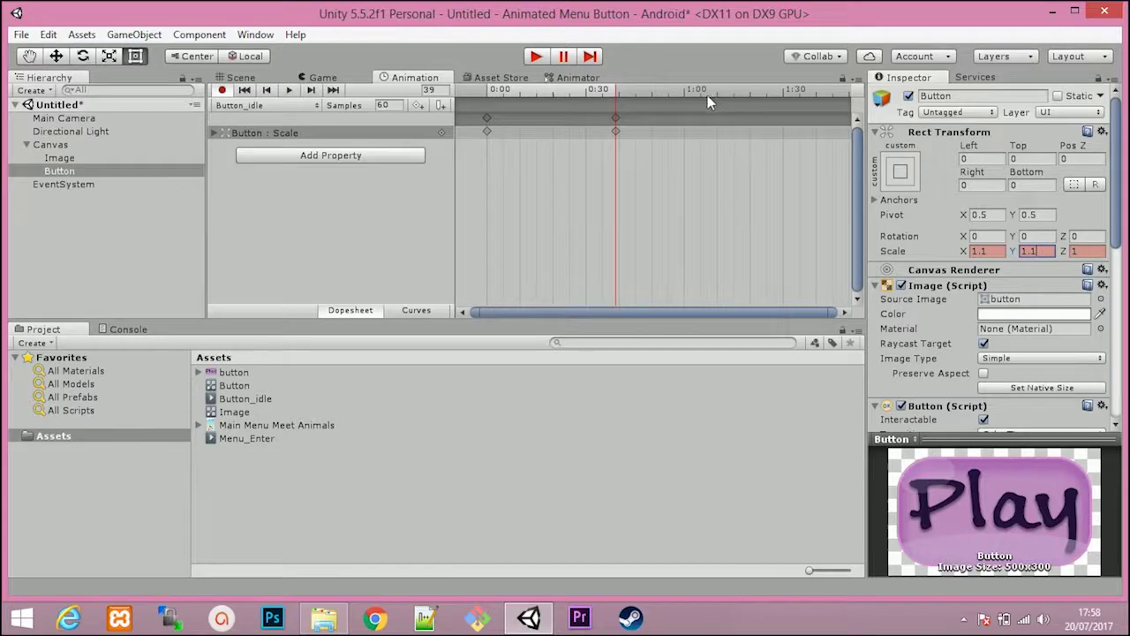
# Add scale keyframes at frames 77, 99, 109 (X 0.9) and 135 (scale 1)
pyautogui.click(741, 94)
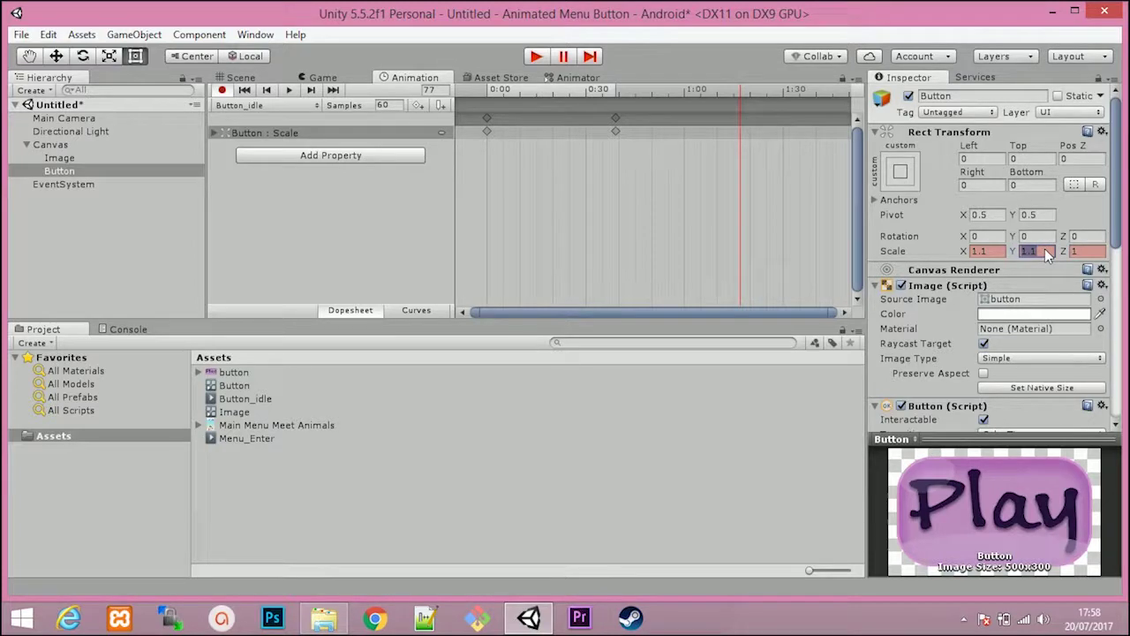
pyautogui.write('0')
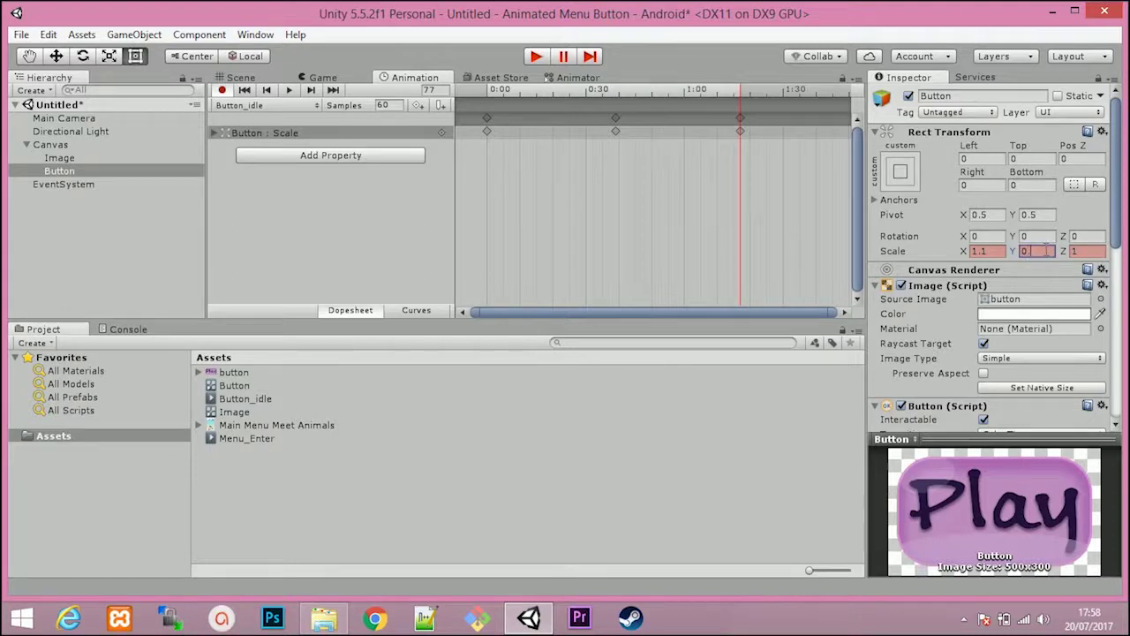
pyautogui.press('BackSpace')
pyautogui.press('BackSpace')
pyautogui.write('1')
pyautogui.click(812, 90)
pyautogui.scroll(-3, 755, 298)
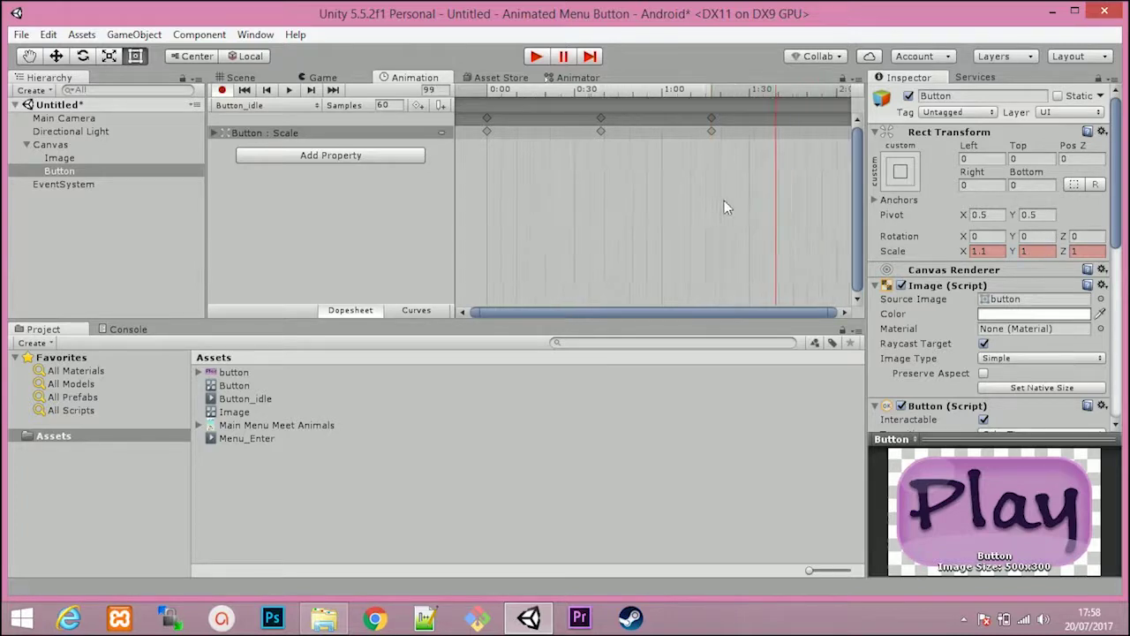
pyautogui.click(767, 86)
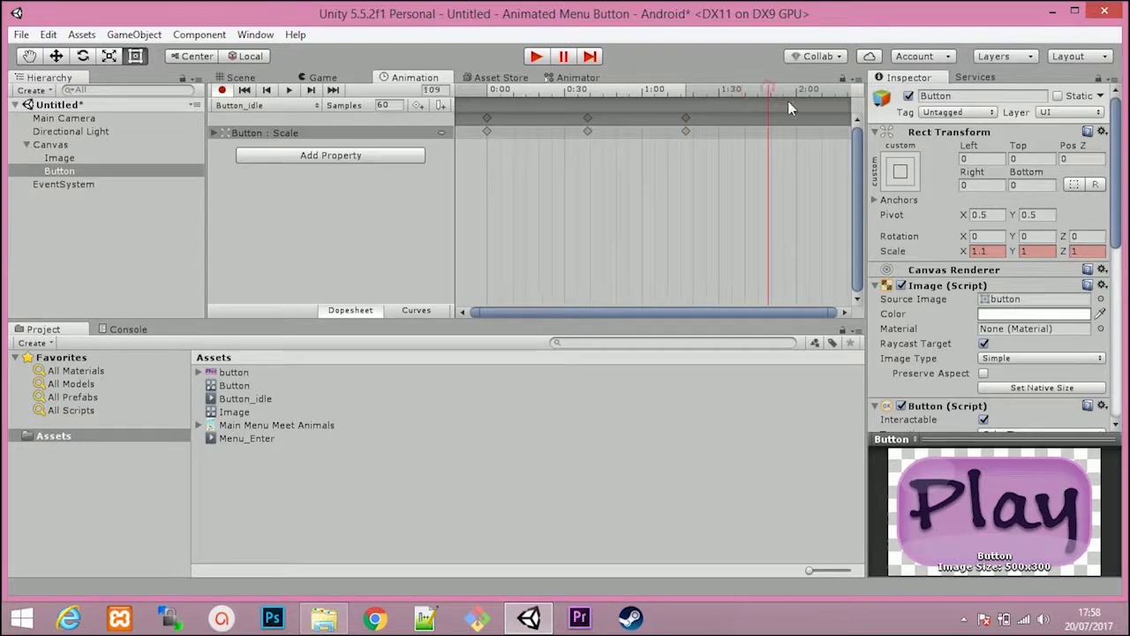
pyautogui.click(993, 252)
pyautogui.write('0.9')
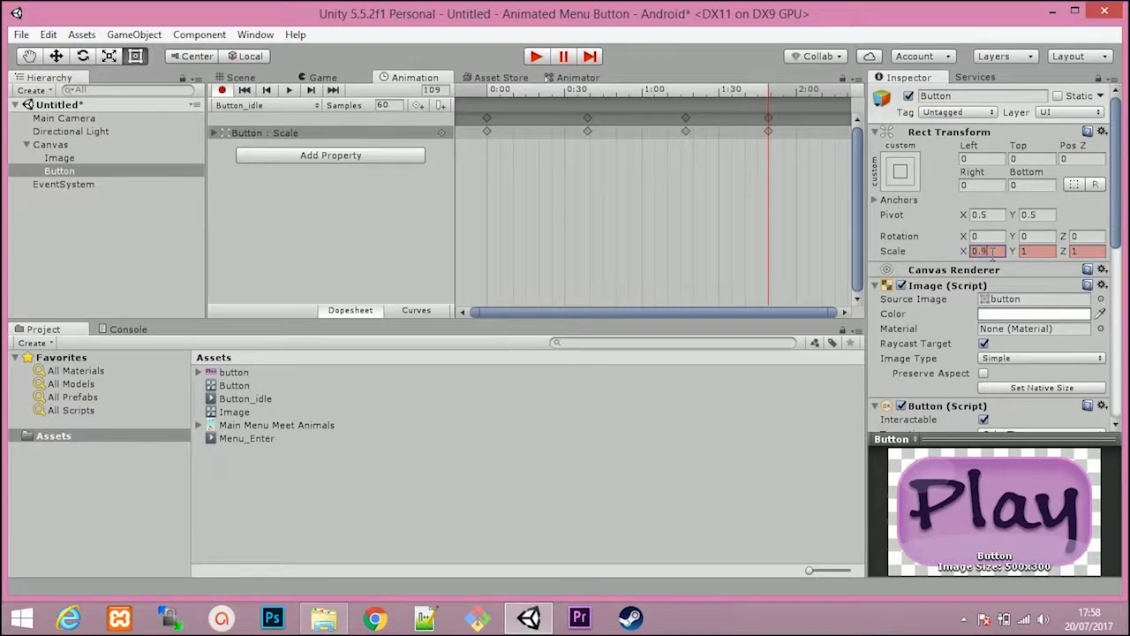
pyautogui.press('Tab')
pyautogui.click(835, 89)
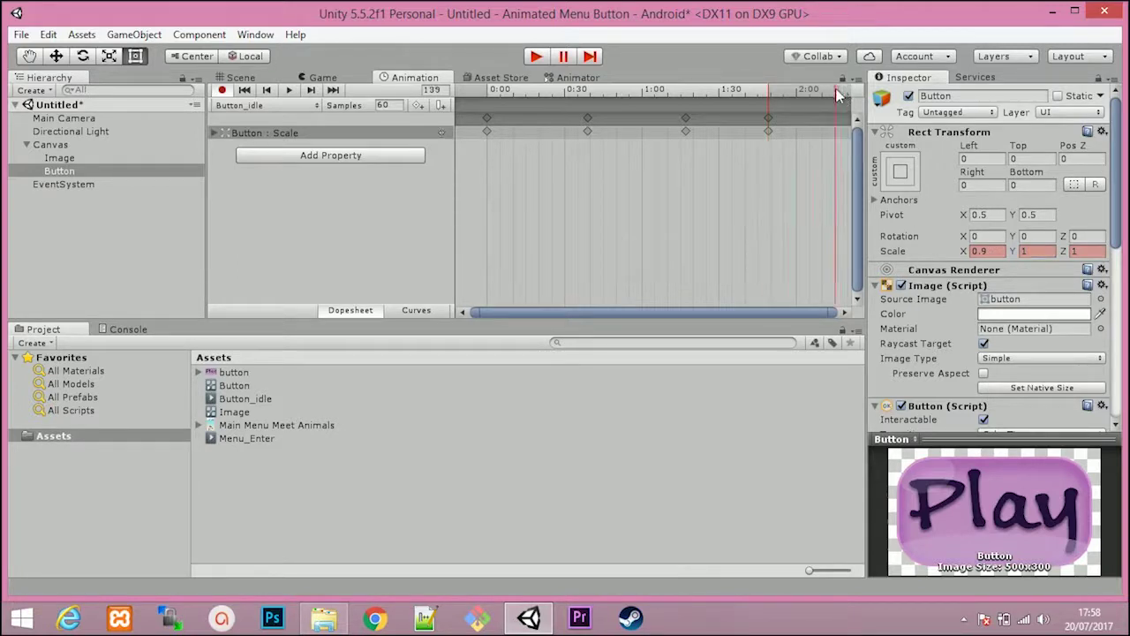
pyautogui.write('1')
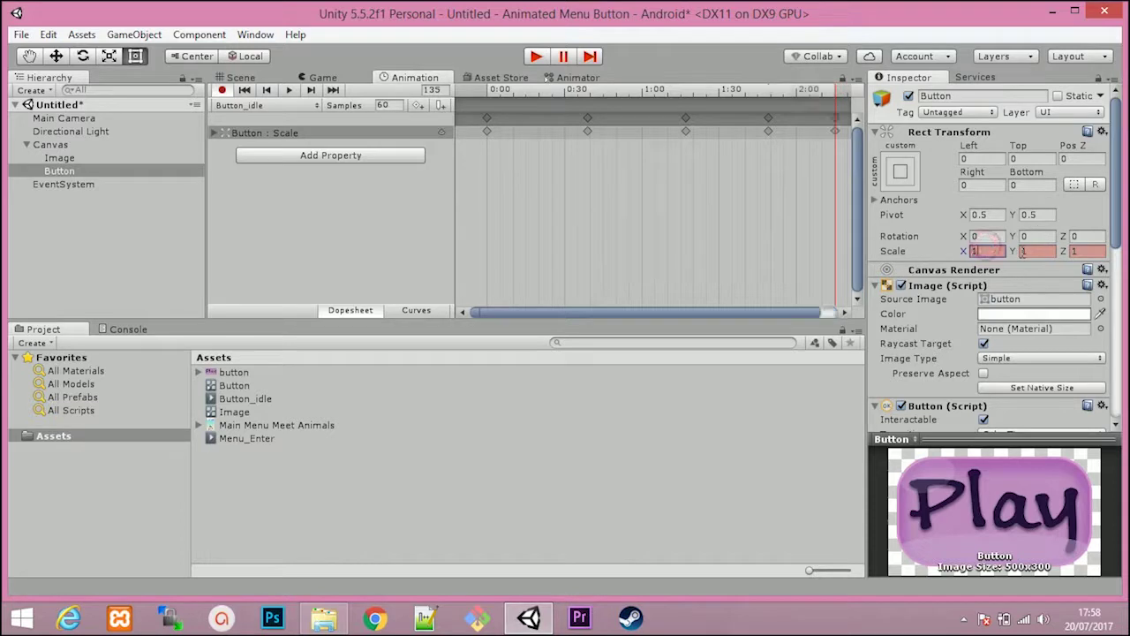
pyautogui.click(536, 57)
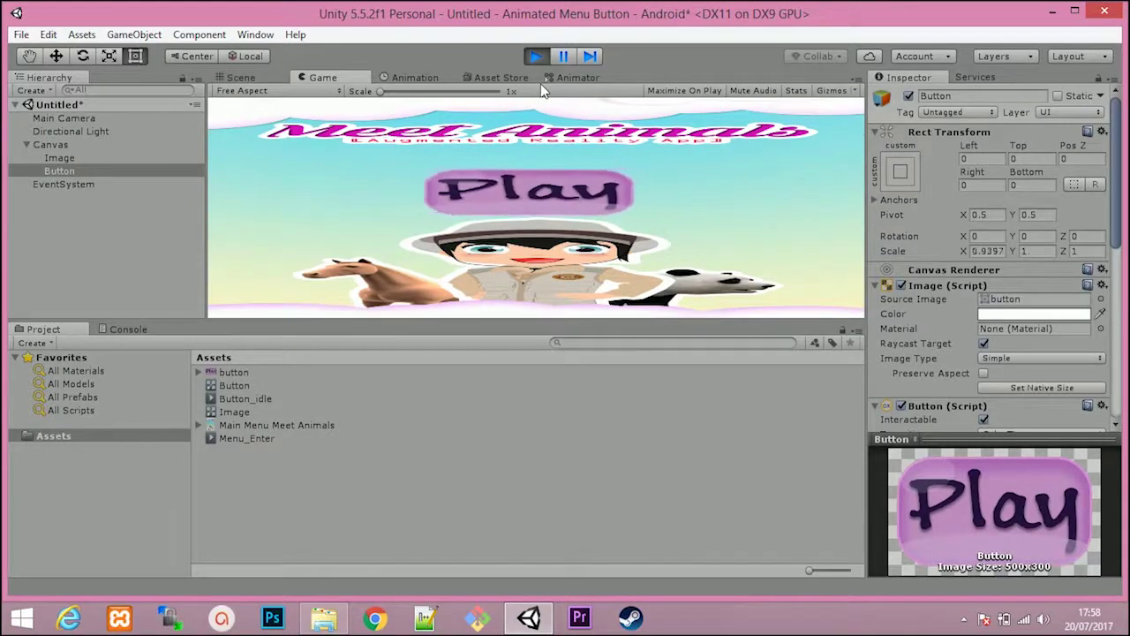
pyautogui.click(534, 57)
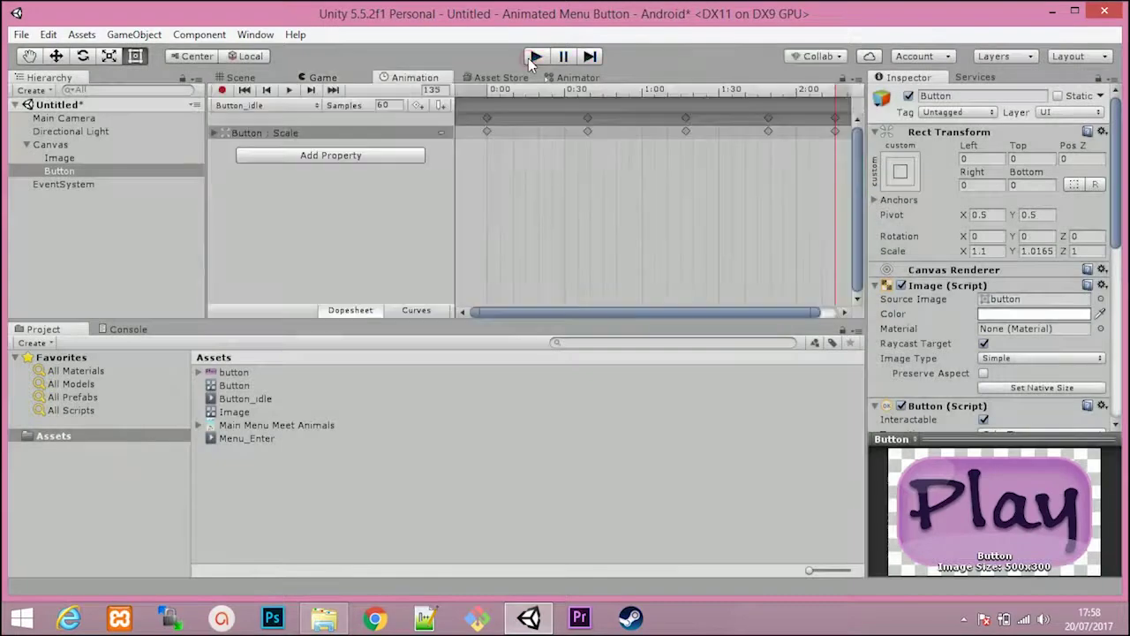
pyautogui.click(535, 56)
pyautogui.click(534, 57)
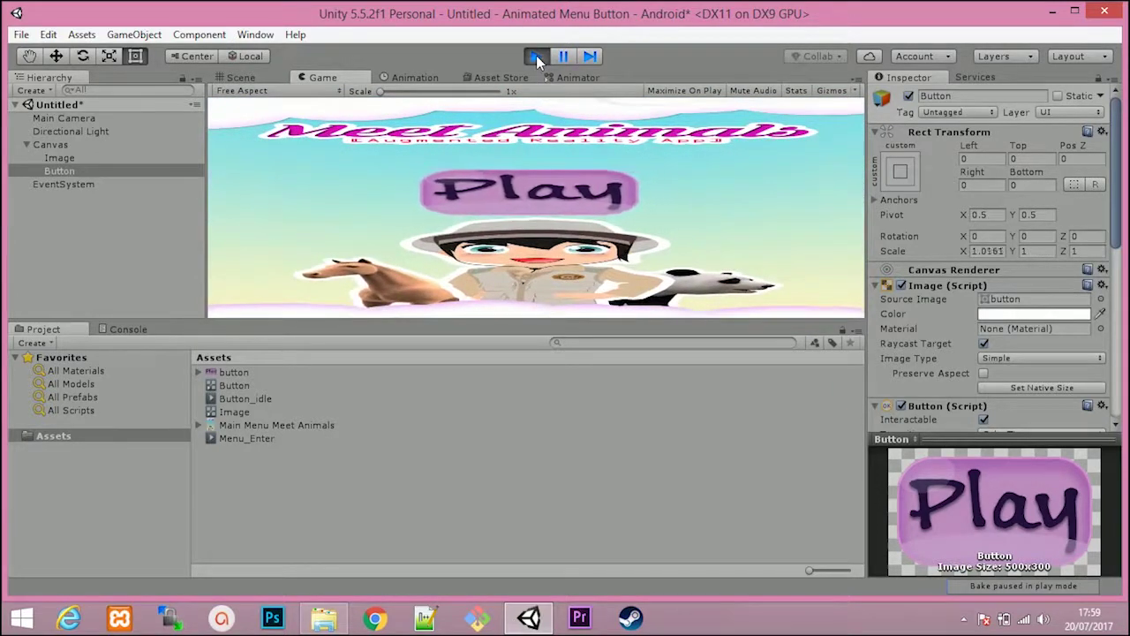
pyautogui.click(536, 55)
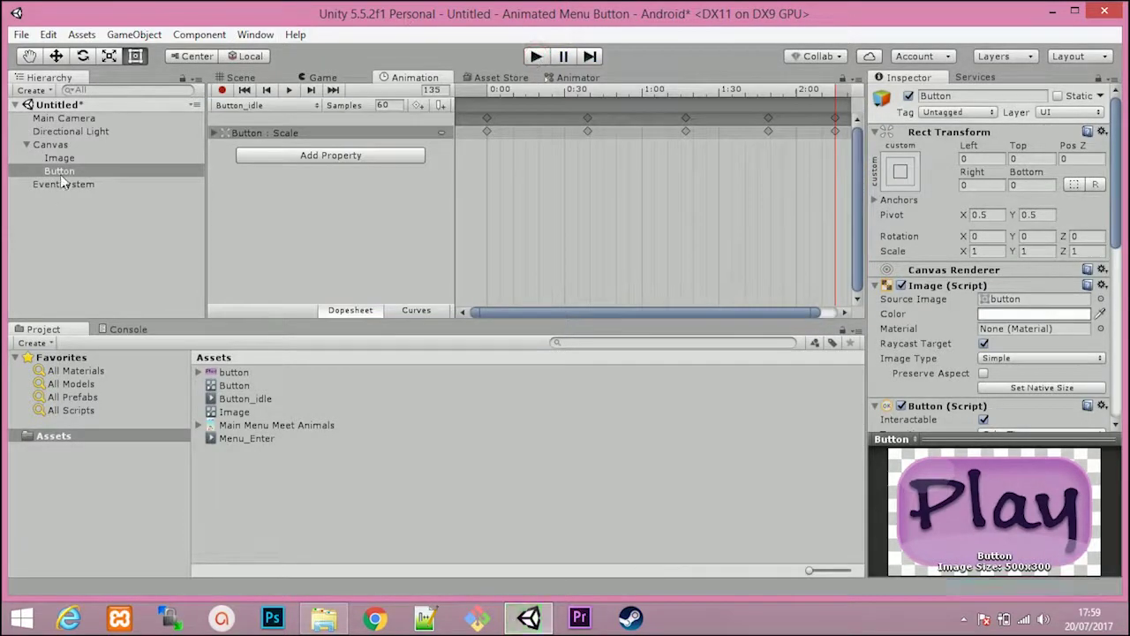
# Make Button a child of Image, select Image and play the scene to preview the pulsing menu
pyautogui.moveTo(59, 170); pyautogui.dragTo(68, 159)
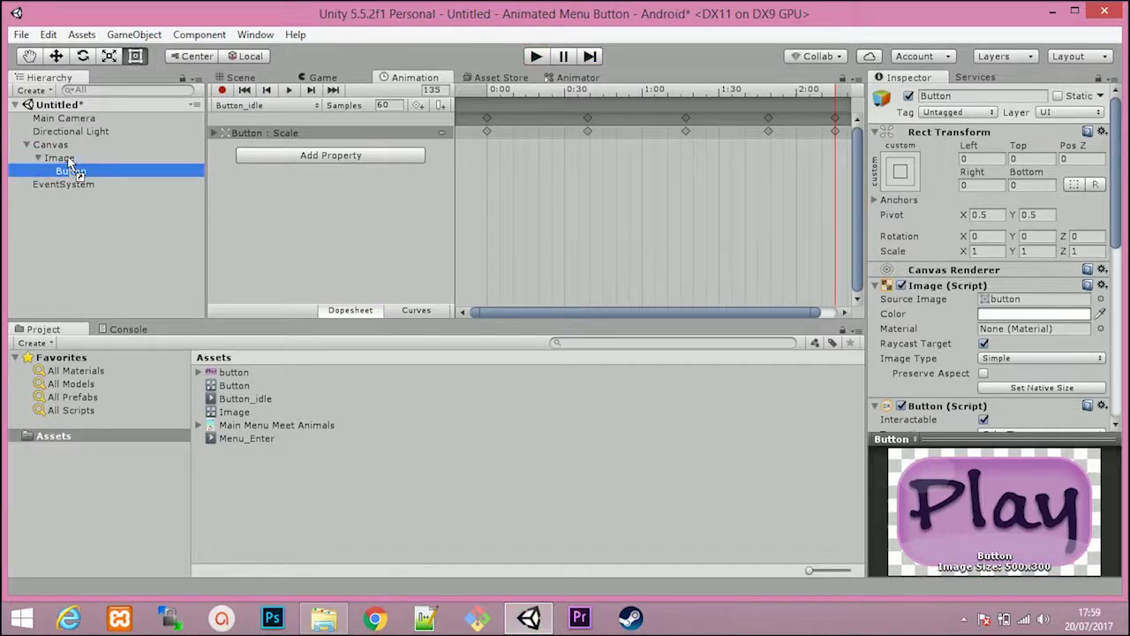
pyautogui.click(62, 157)
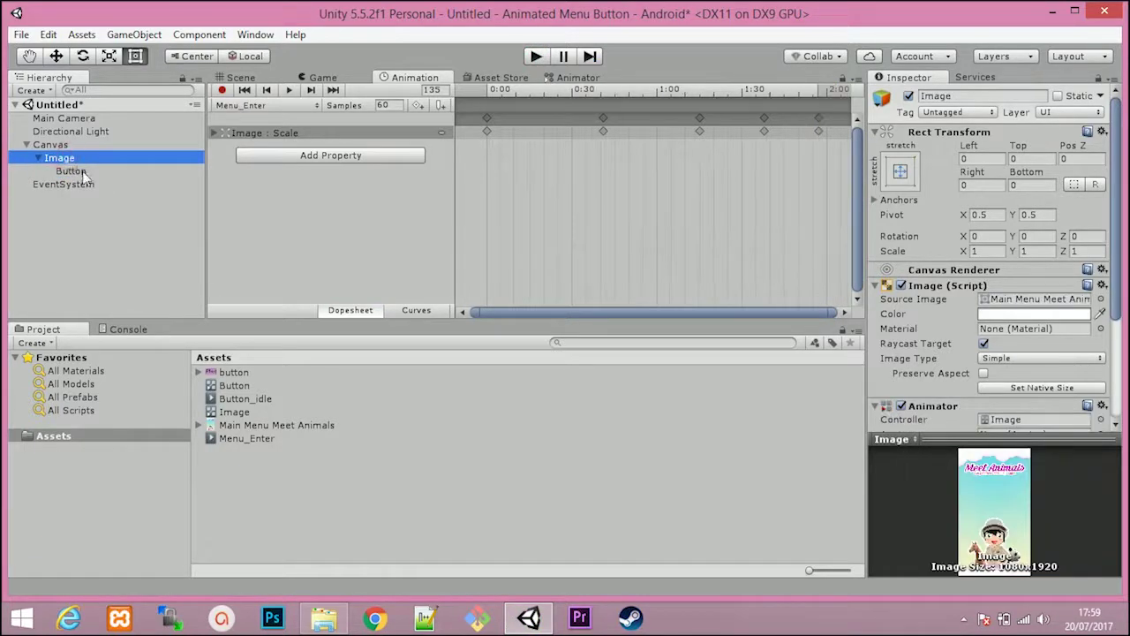
pyautogui.click(72, 171)
pyautogui.click(60, 157)
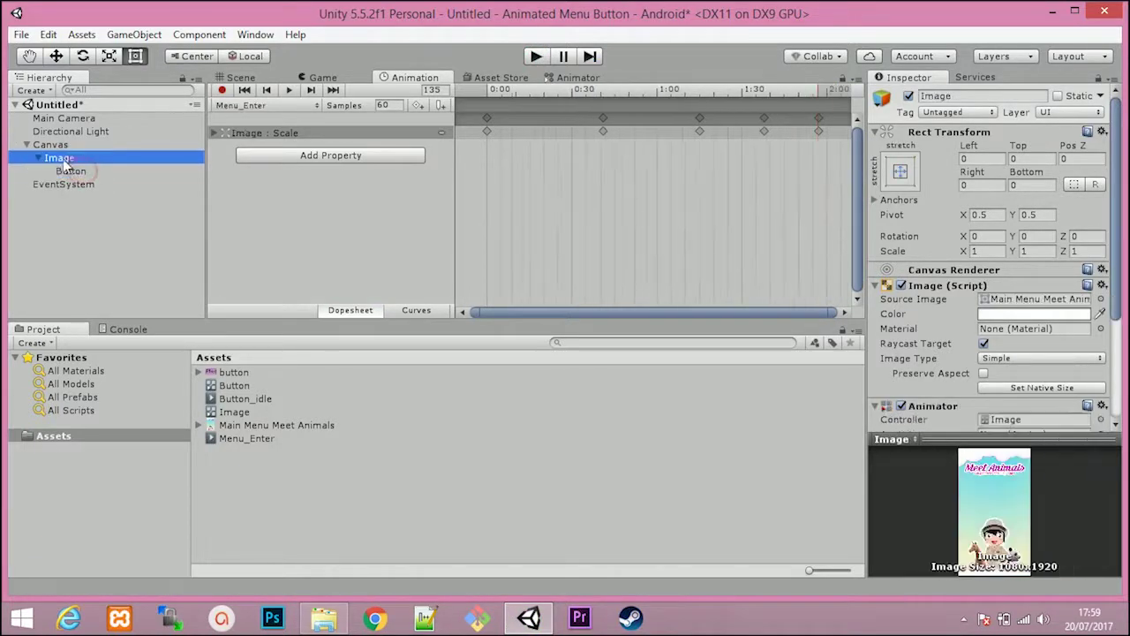
pyautogui.click(535, 57)
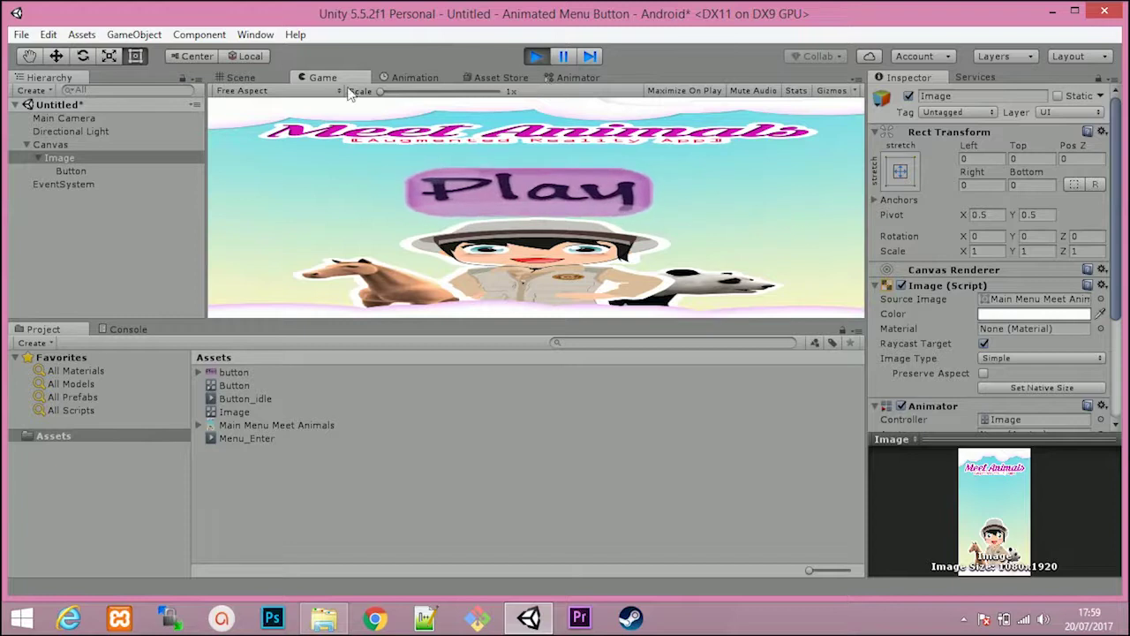
pyautogui.click(21, 36)
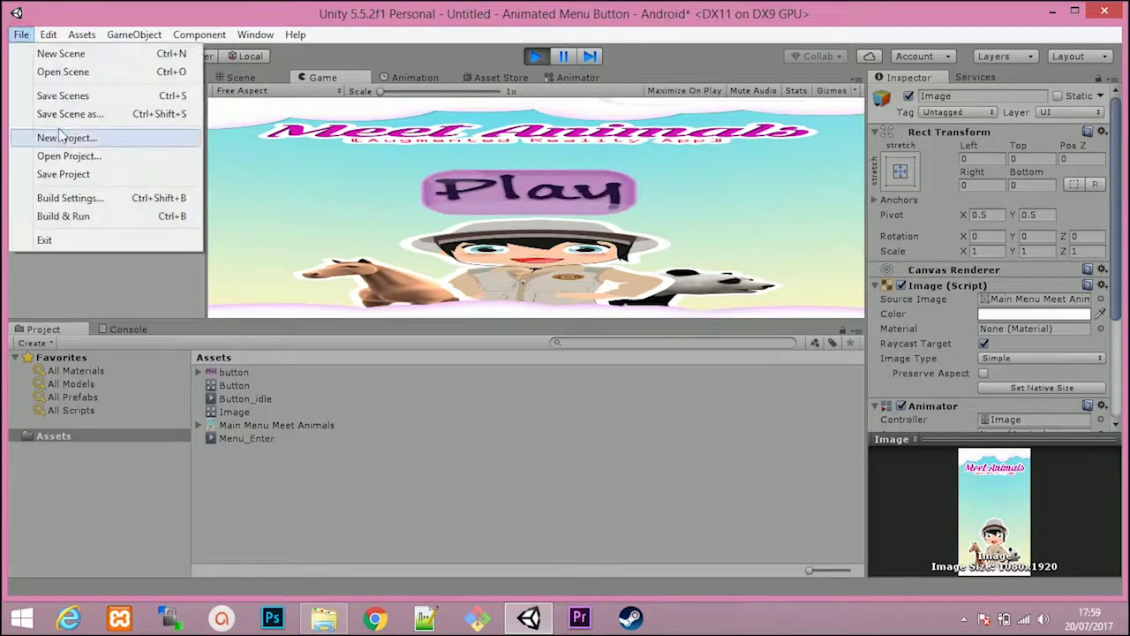
# Stop Play mode and save the scene as 'main' in the Assets folder
pyautogui.click(89, 198)
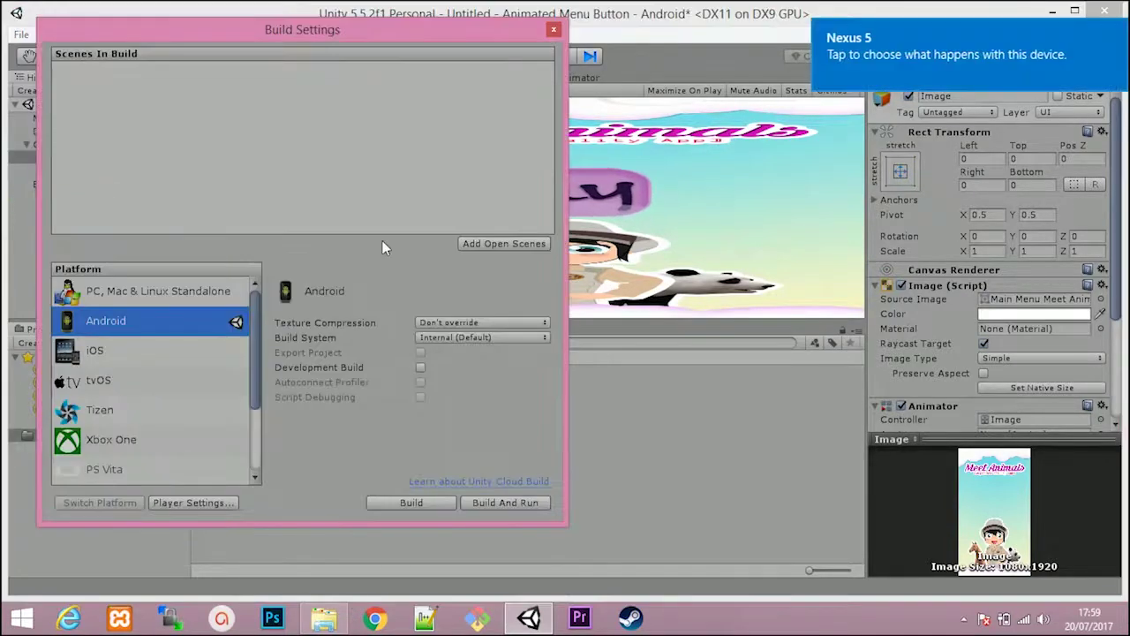
pyautogui.click(555, 32)
pyautogui.hotkey('ctrl', 's')
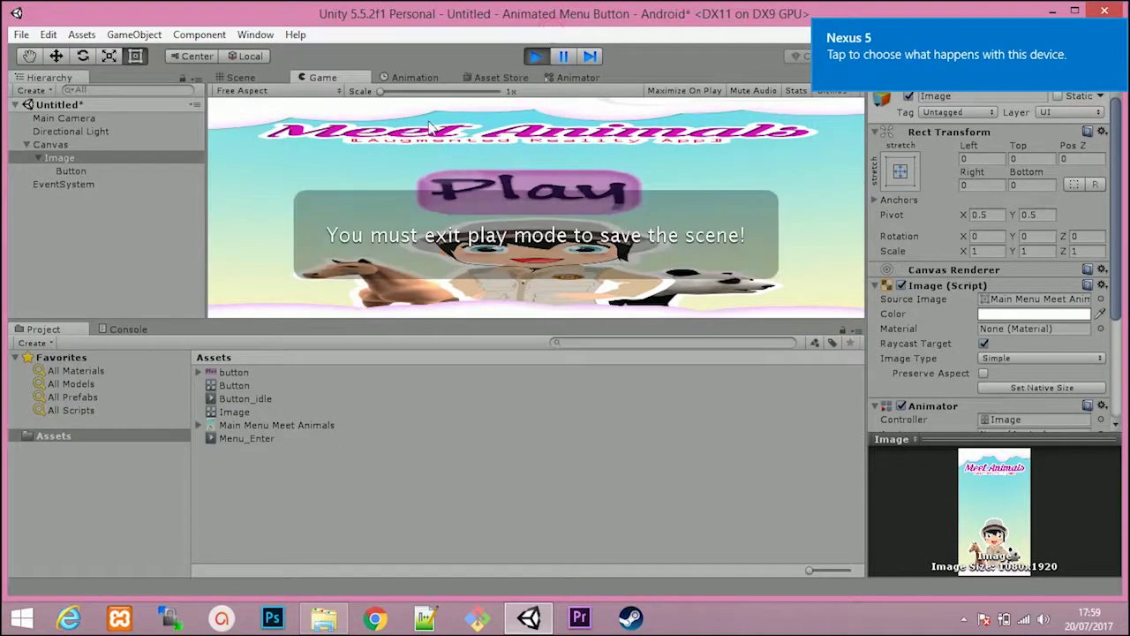
pyautogui.click(539, 56)
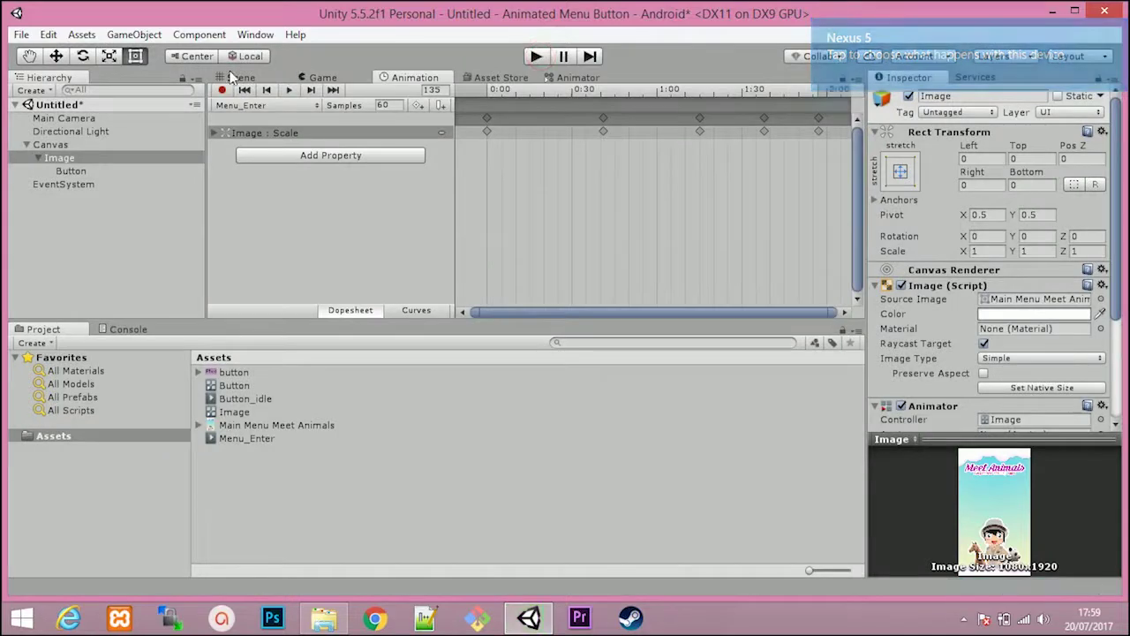
pyautogui.click(231, 76)
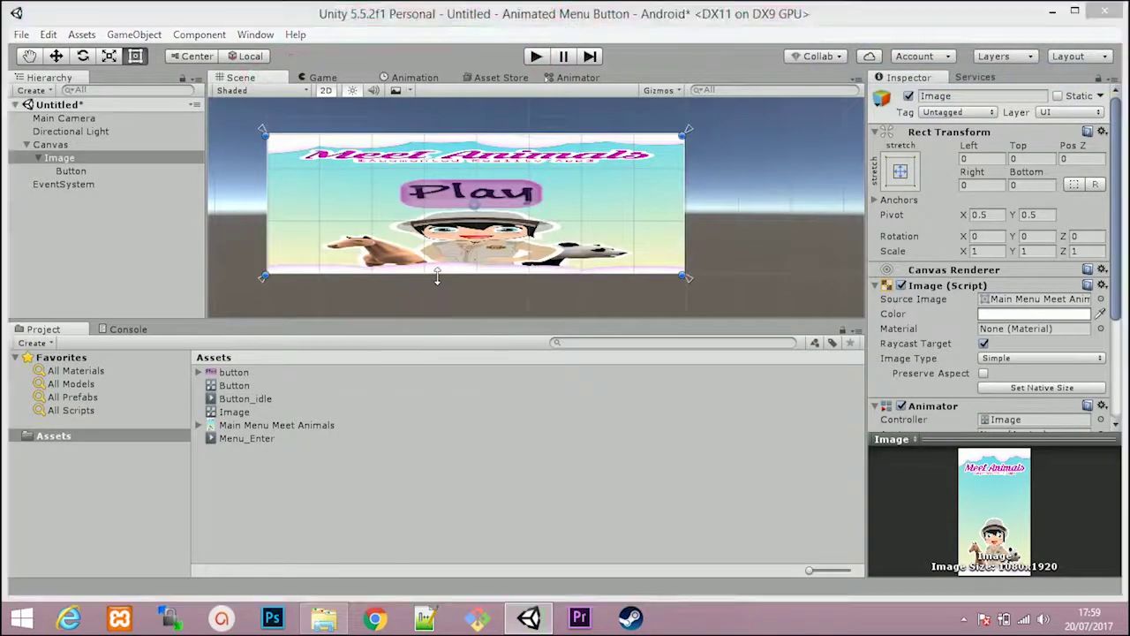
pyautogui.hotkey('ctrl', 's')
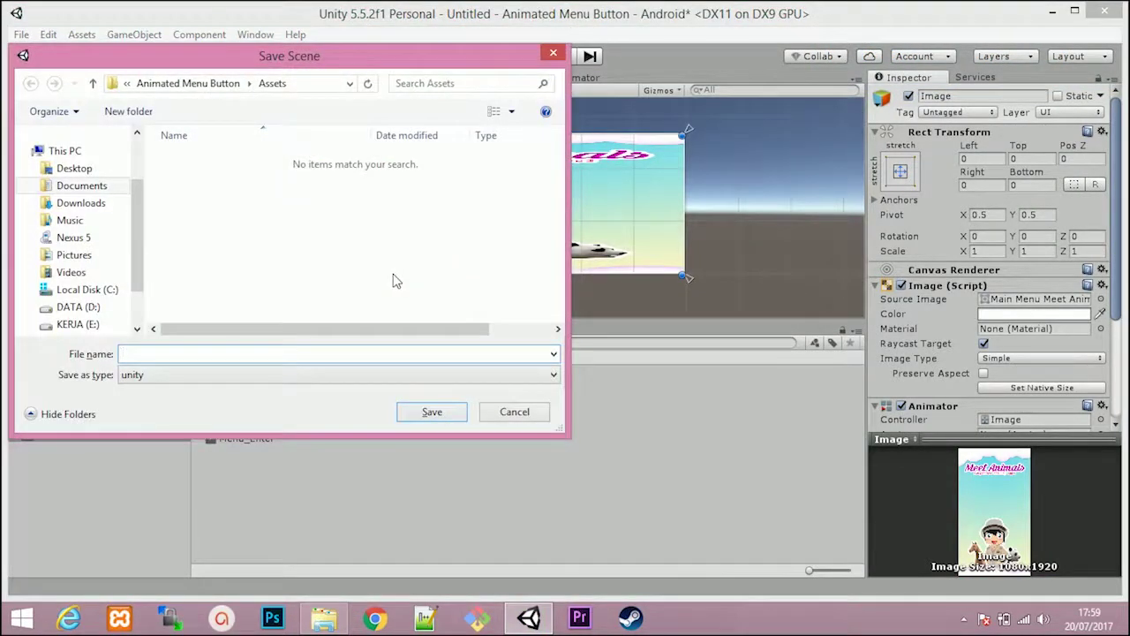
pyautogui.write('main')
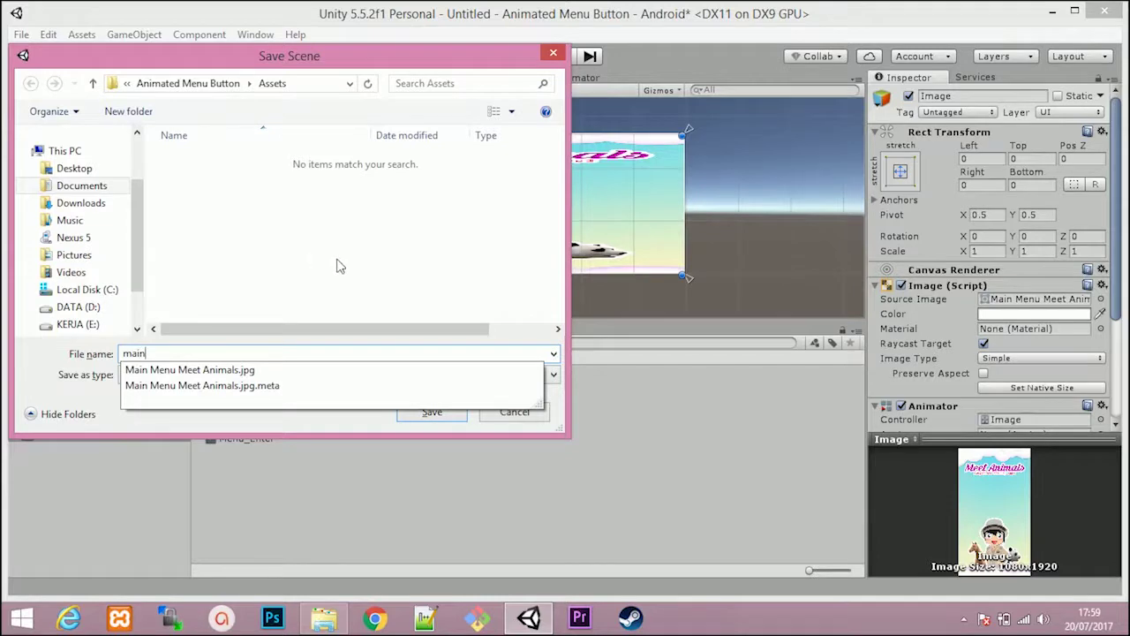
pyautogui.click(335, 261)
pyautogui.click(432, 411)
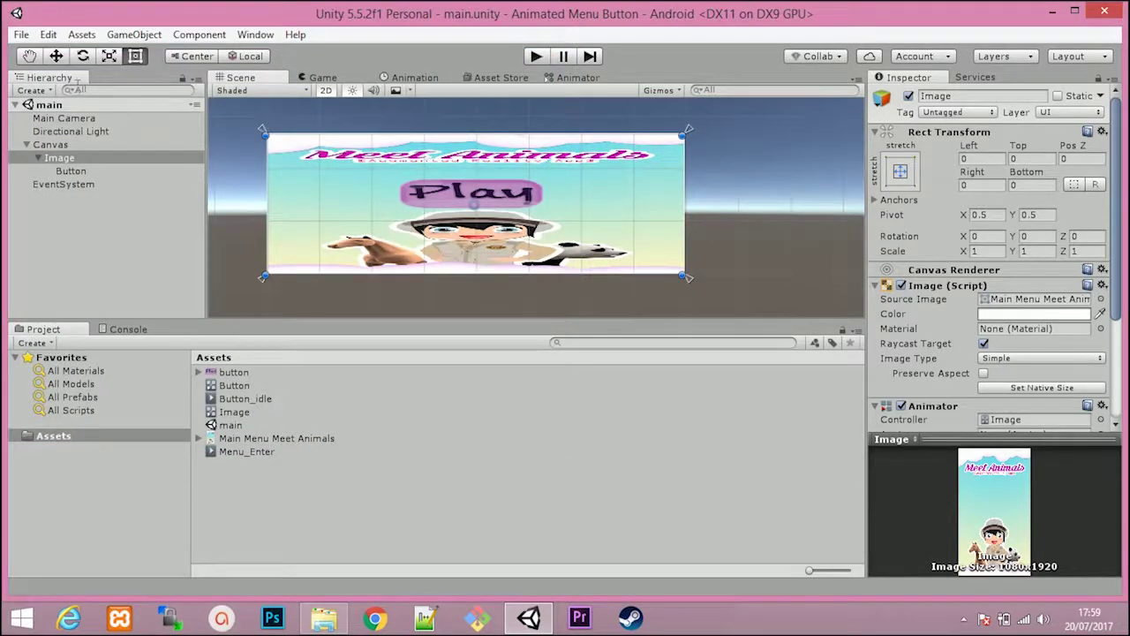
pyautogui.click(21, 35)
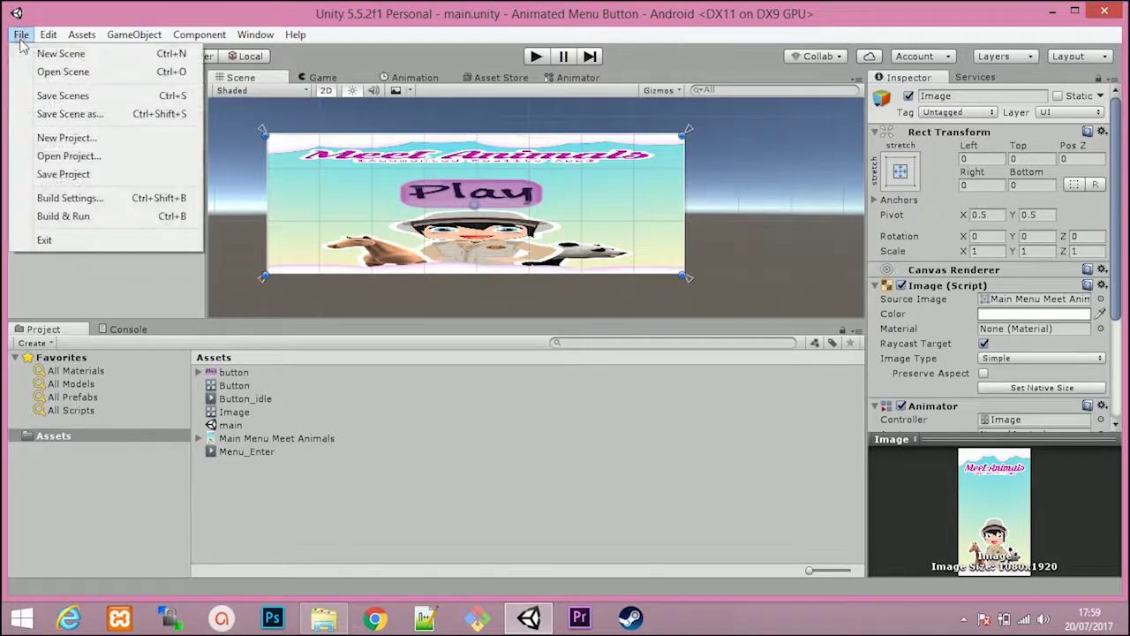
# Add the open main scene to Scenes In Build in Build Settings
pyautogui.click(100, 201)
pyautogui.click(477, 245)
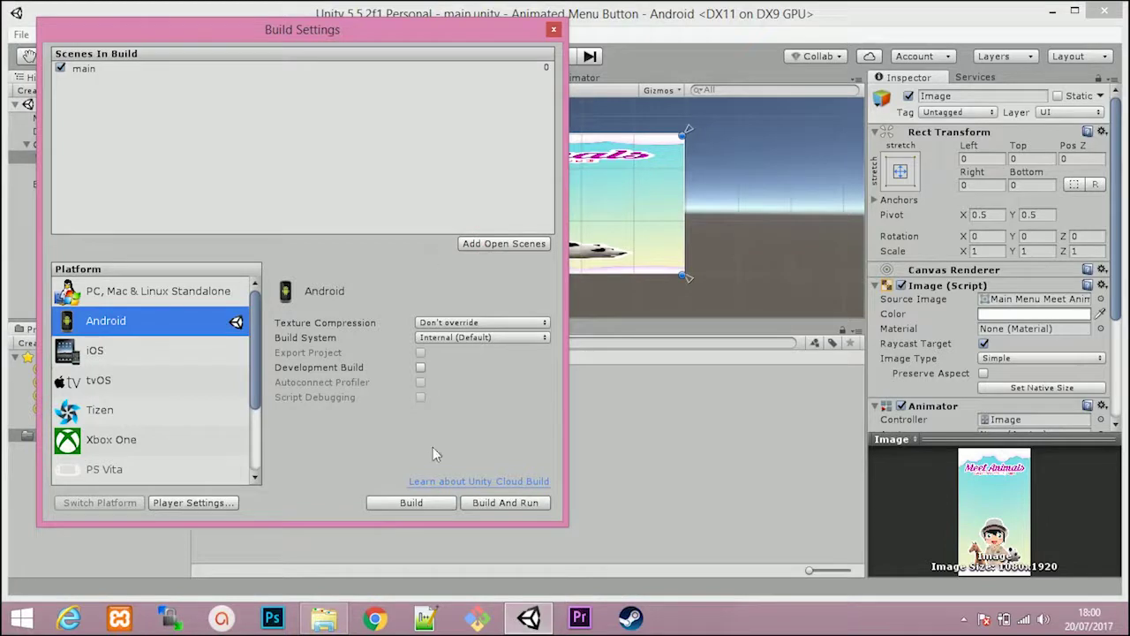
pyautogui.click(206, 502)
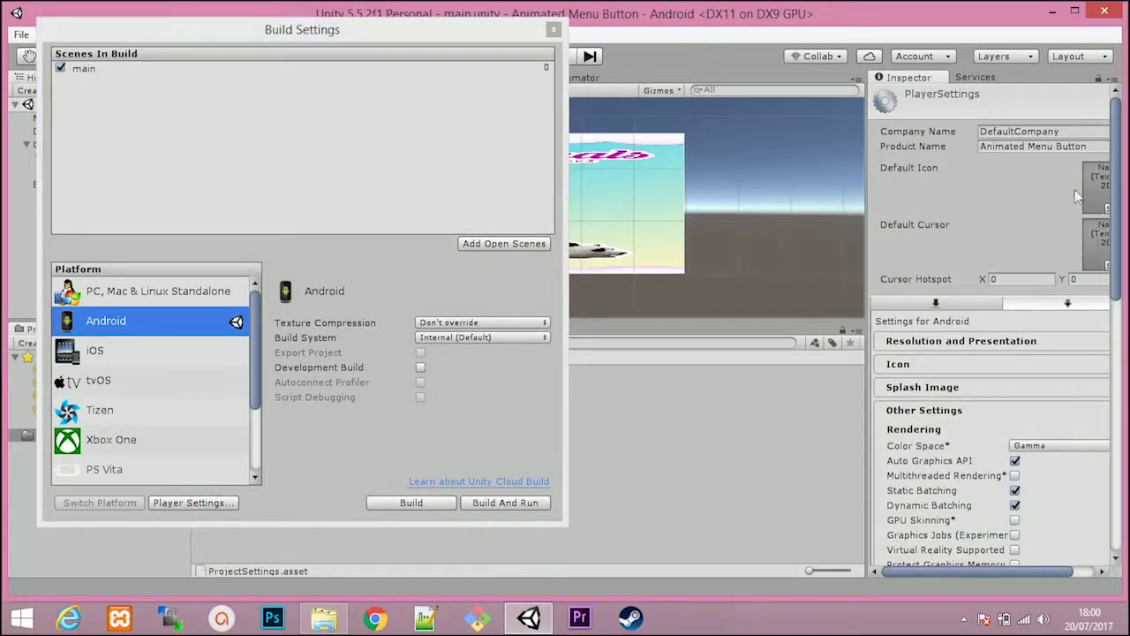
# Set the Player Settings Company Name to Maballo, keeping product name Animated Menu Button
pyautogui.moveTo(1068, 131); pyautogui.dragTo(919, 134)
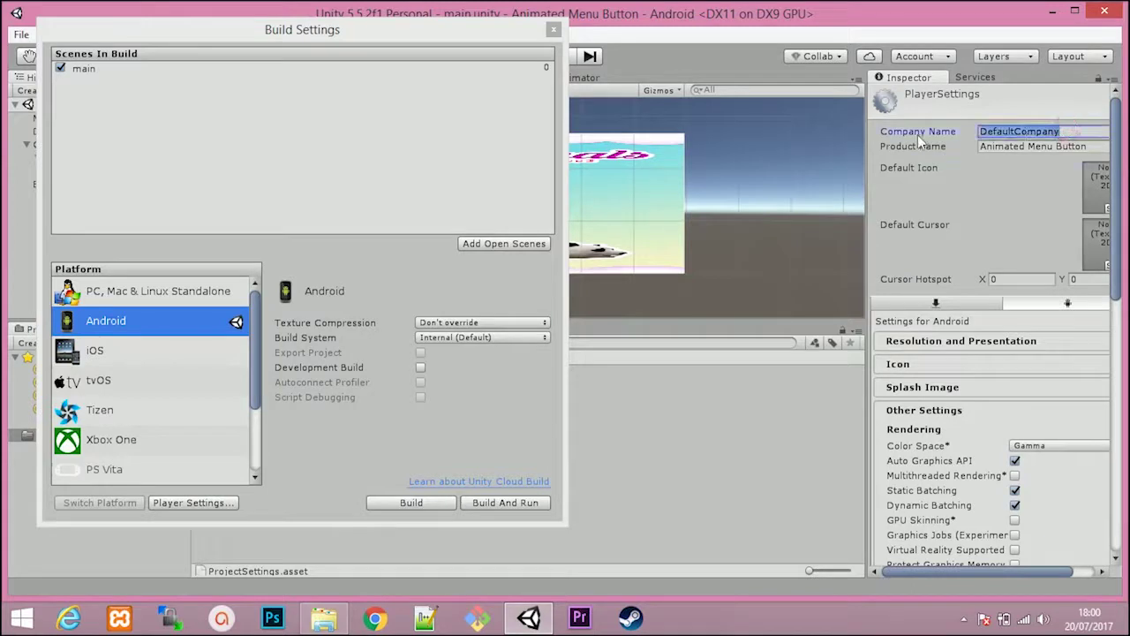
pyautogui.write('Ma')
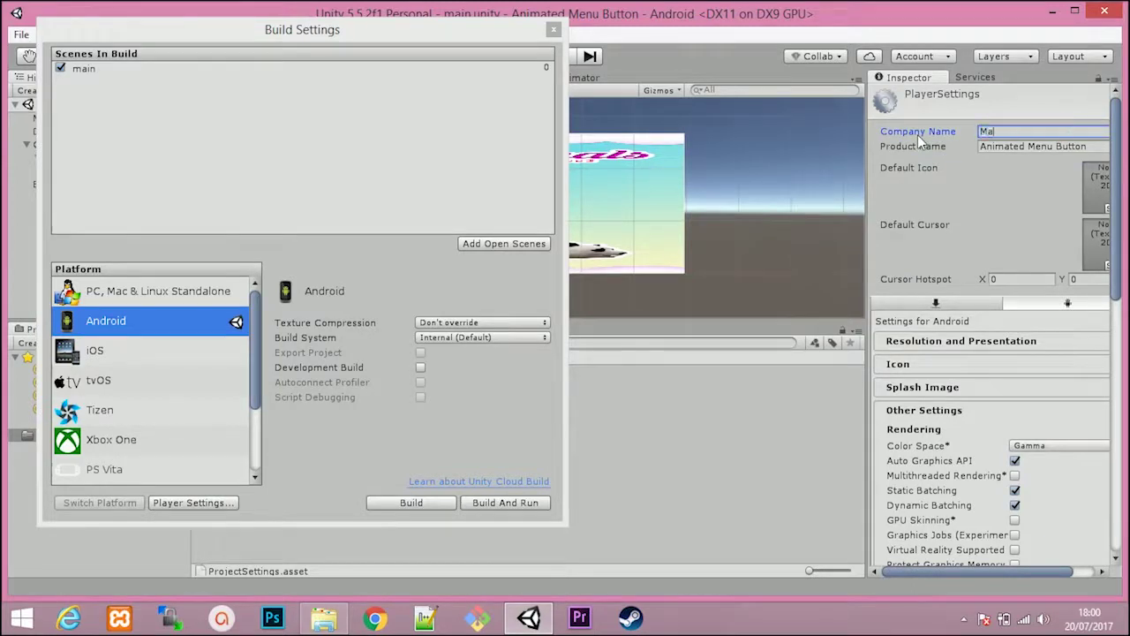
pyautogui.write('bali')
pyautogui.write('lo')
pyautogui.press('Tab')
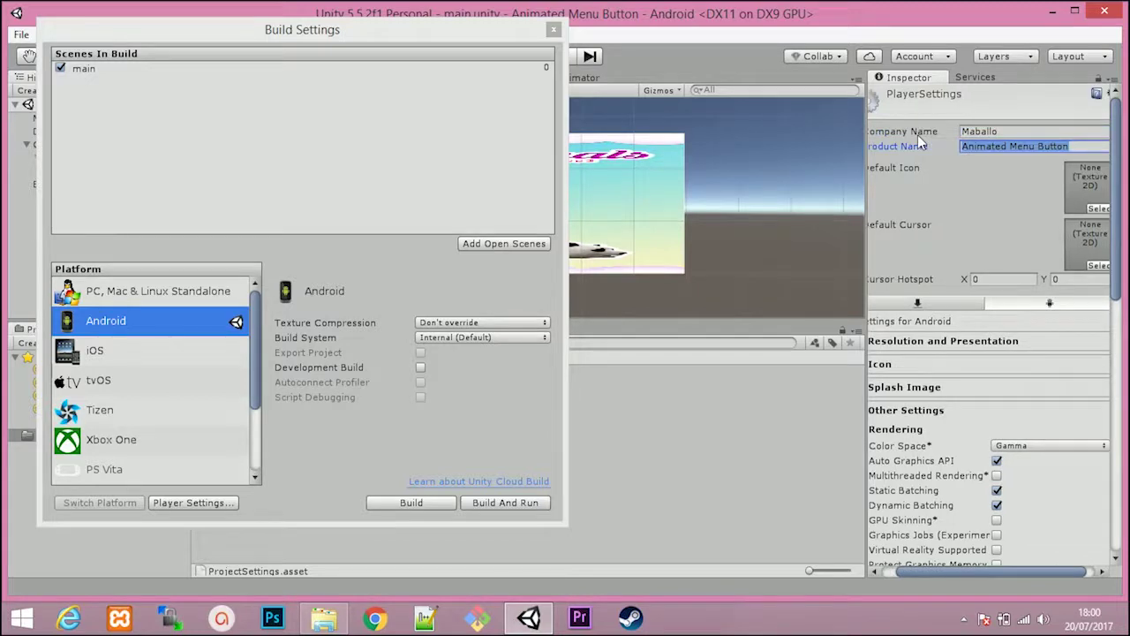
pyautogui.press('End')
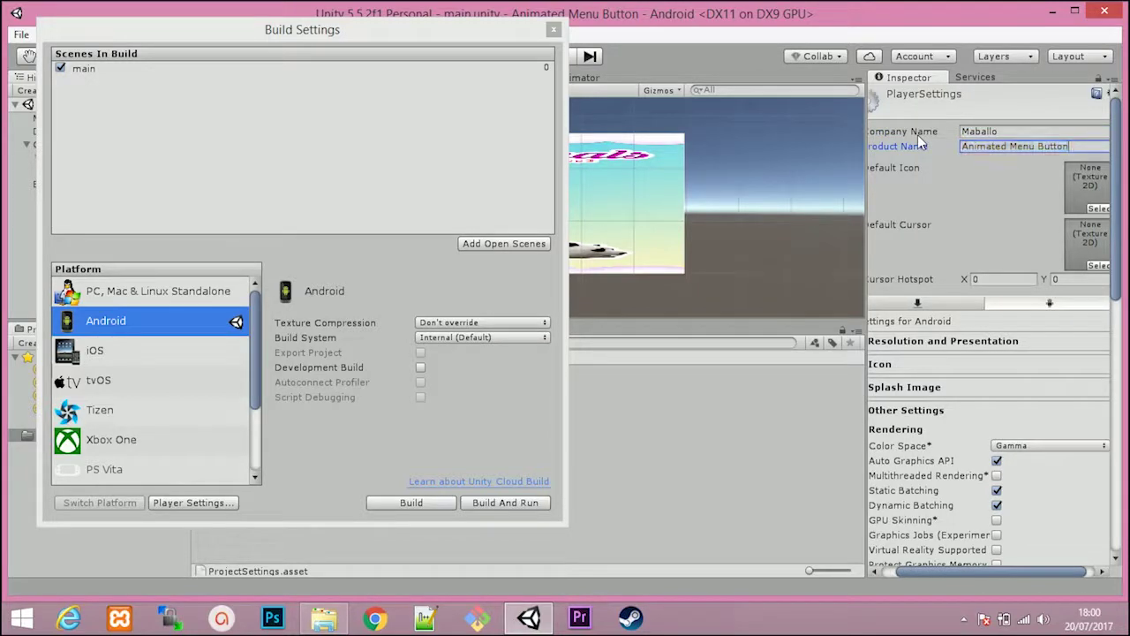
# Set the bundle identifier to com.maballo.AnimatedMenu and start Build And Run
pyautogui.scroll(-3, 923, 211)
pyautogui.scroll(-2, 1031, 464)
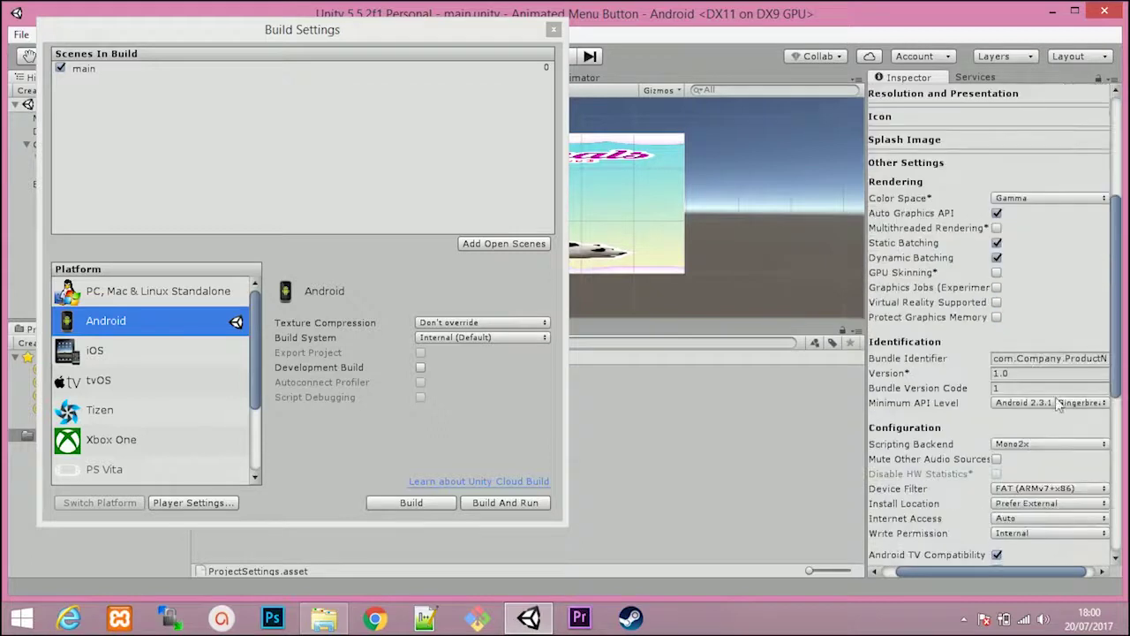
pyautogui.click(1091, 358)
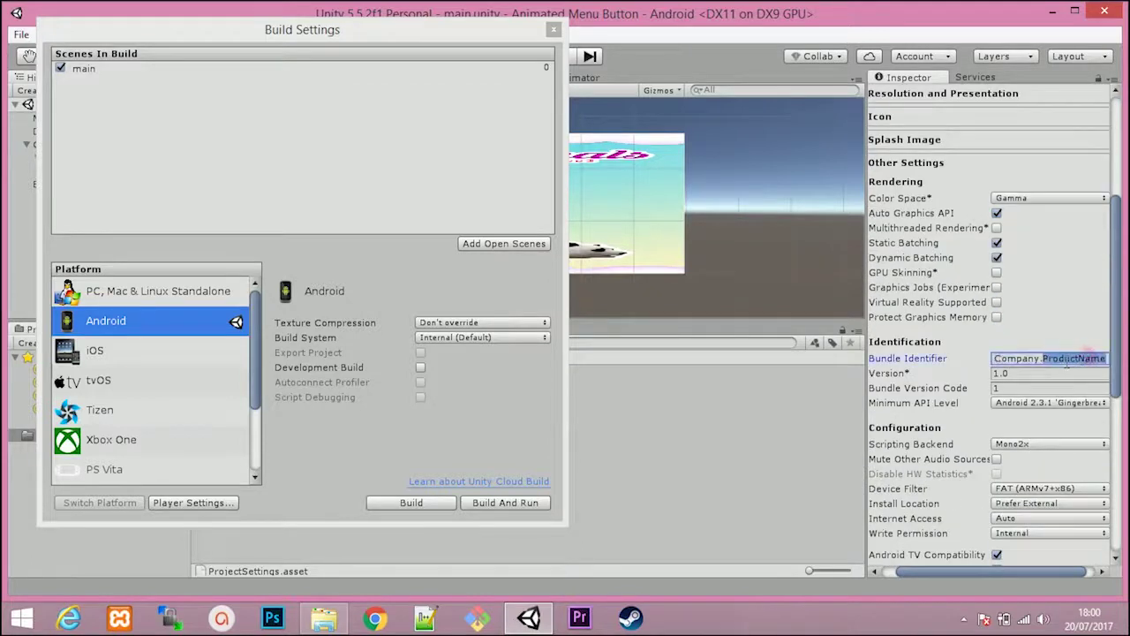
pyautogui.doubleClick(1017, 352)
pyautogui.write('com.maballo')
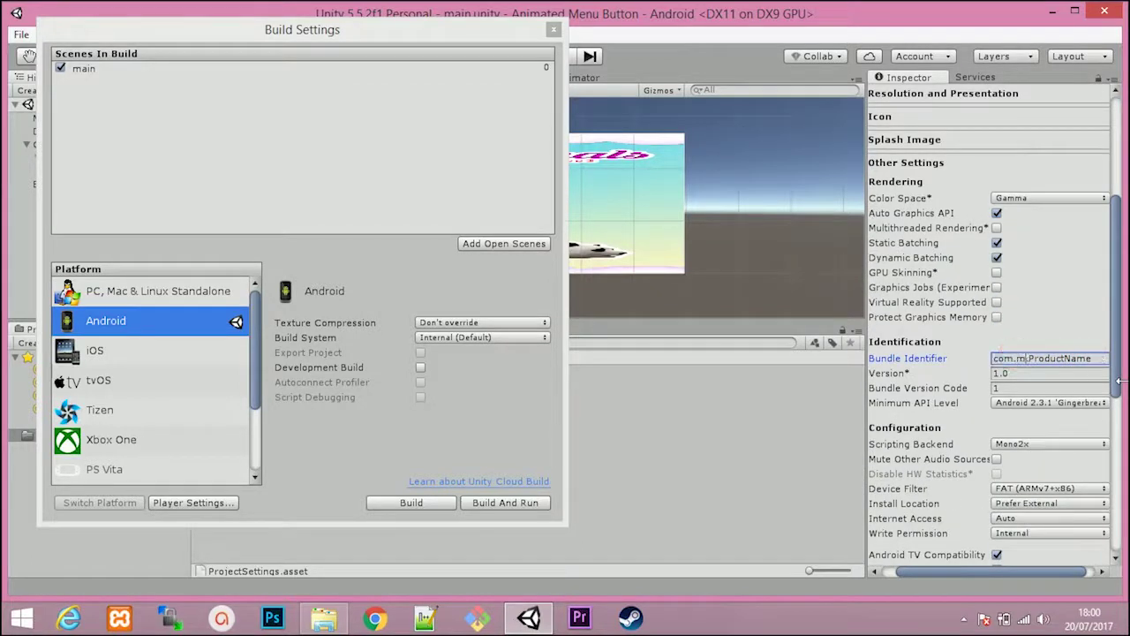
pyautogui.doubleClick(1080, 358)
pyautogui.write('Animated')
pyautogui.write('Menu')
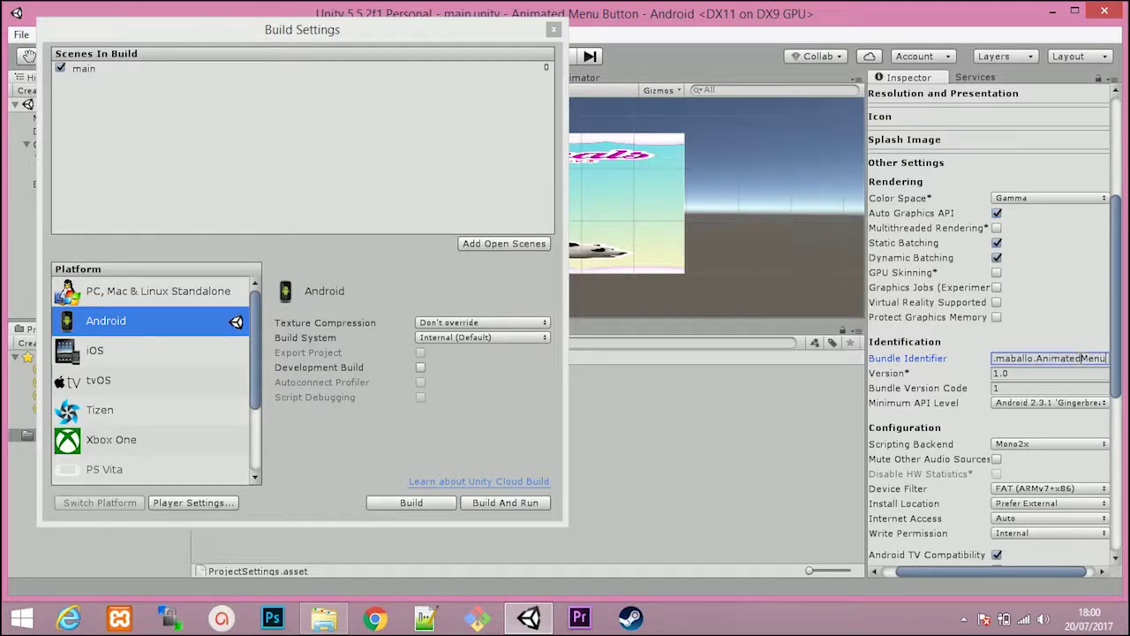
pyautogui.scroll(-4, 1086, 379)
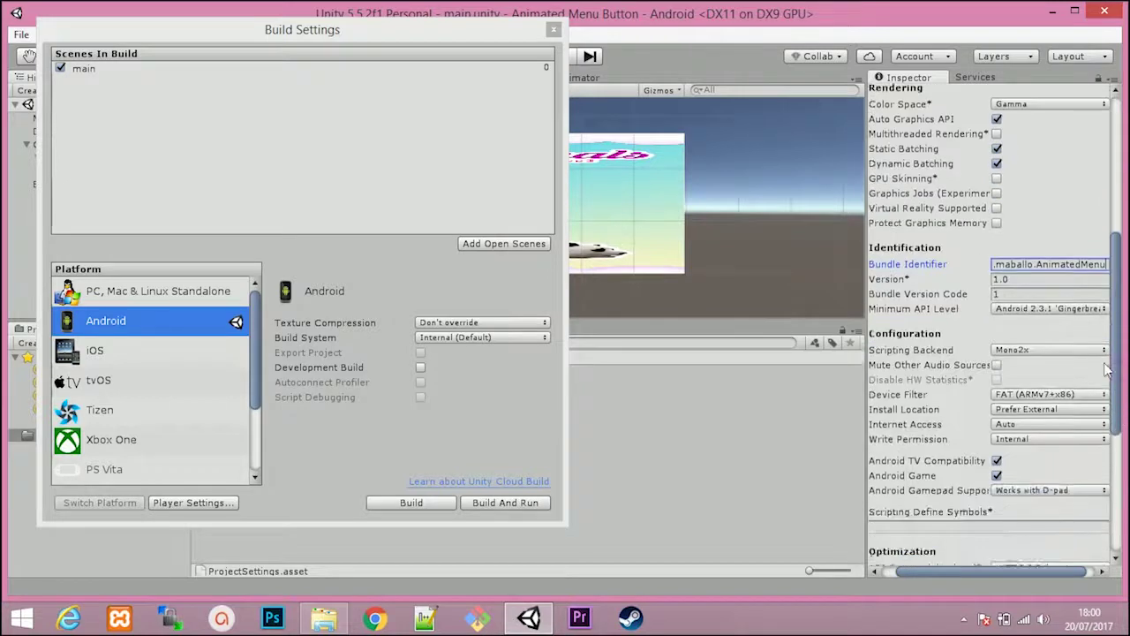
pyautogui.scroll(5, 1048, 373)
pyautogui.moveTo(996, 378); pyautogui.dragTo(958, 379)
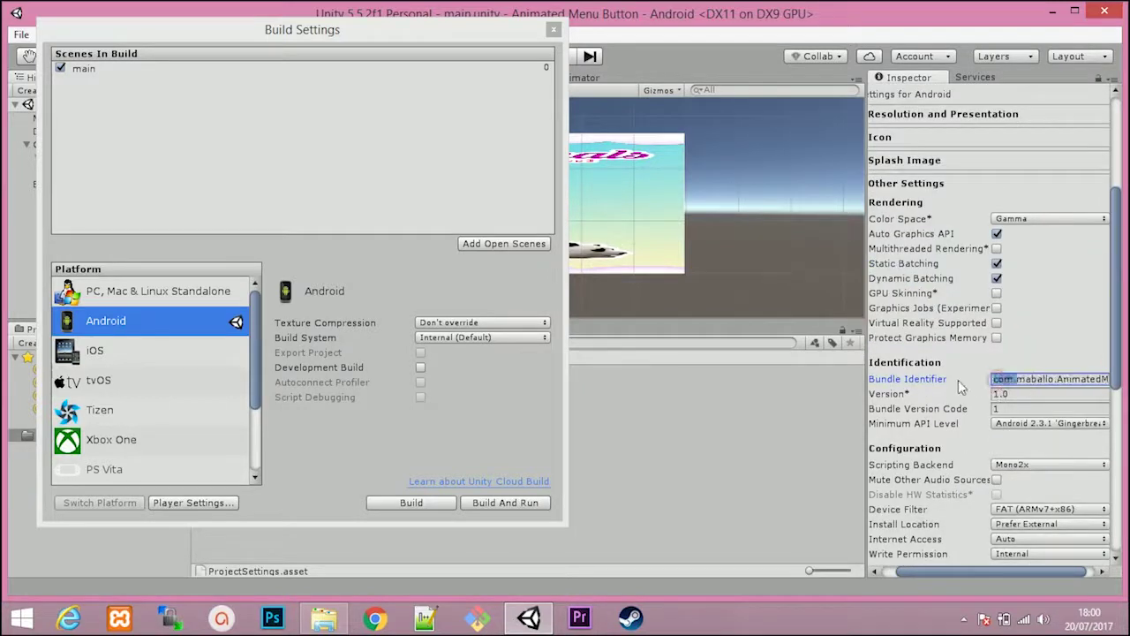
pyautogui.click(1014, 379)
pyautogui.moveTo(1120, 322); pyautogui.dragTo(1122, 429)
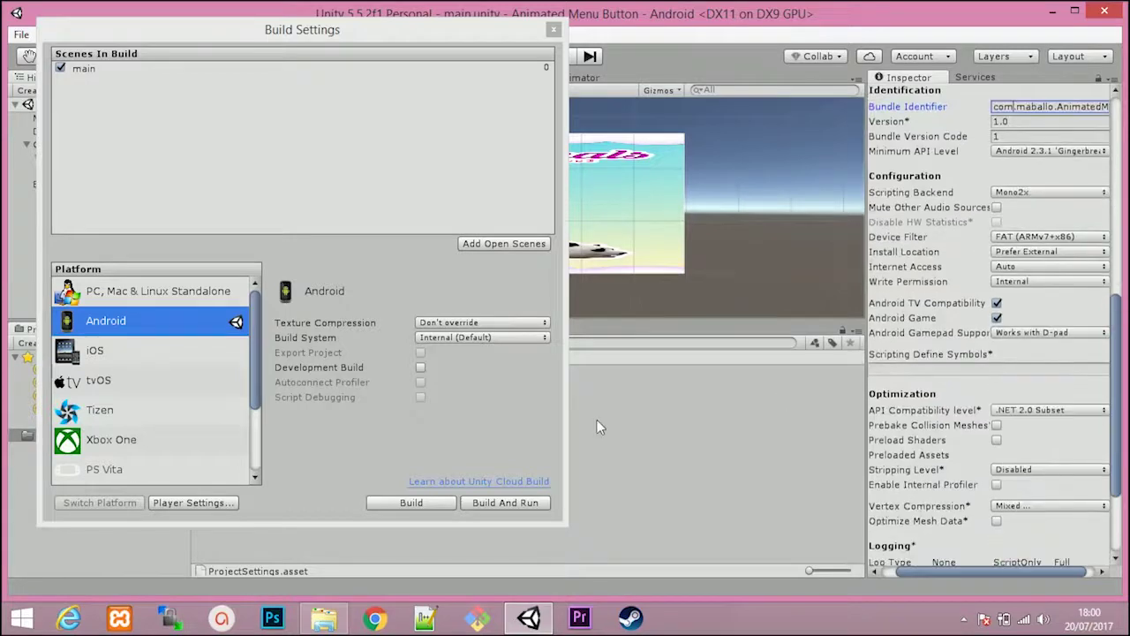
pyautogui.click(491, 503)
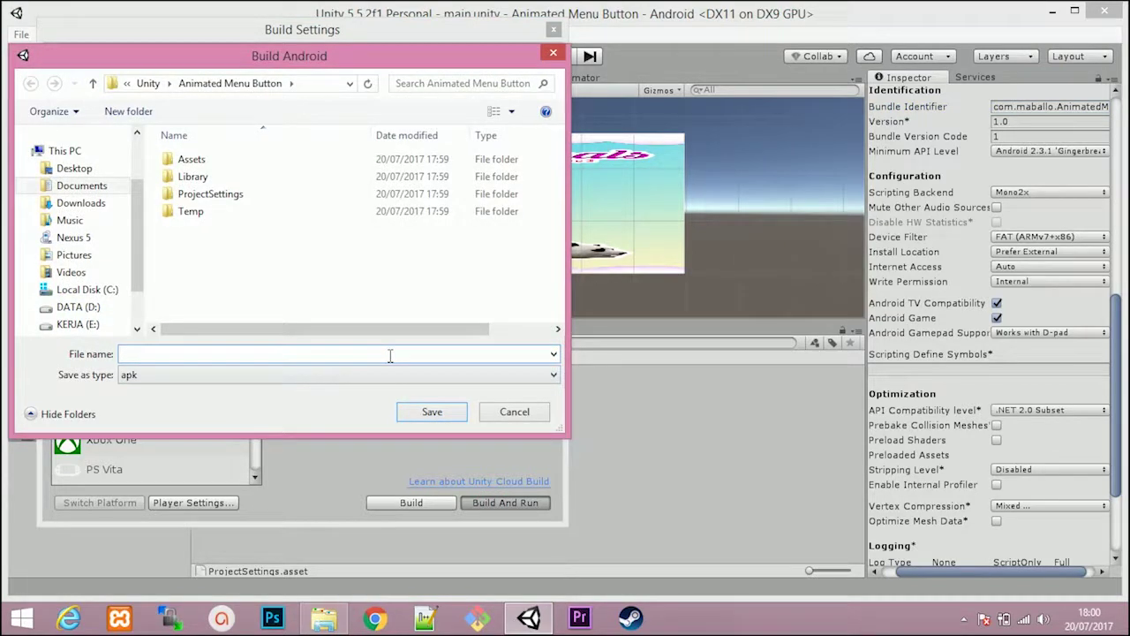
# Name the APK 'animatedmenu' and start the Android build
pyautogui.write('anima')
pyautogui.write('tedmenu')
pyautogui.press('Return')
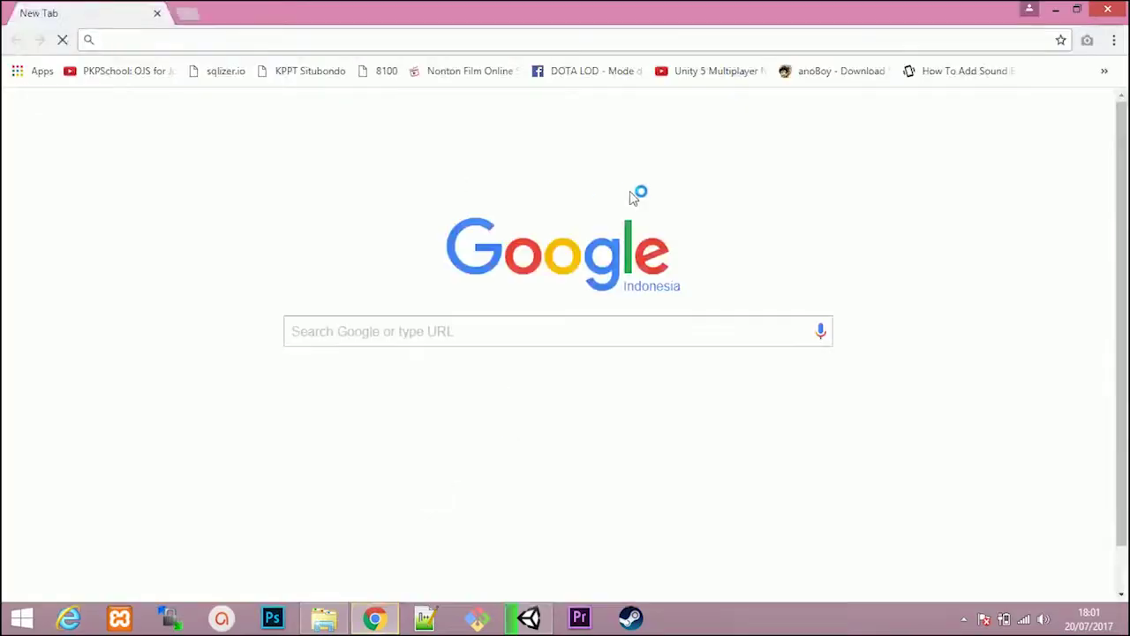
# Load AirDroid at 192.168.43.1:8888 and launch the Nexus 5's Screenshot view
pyautogui.write('19')
pyautogui.press('Down')
pyautogui.press('Up')
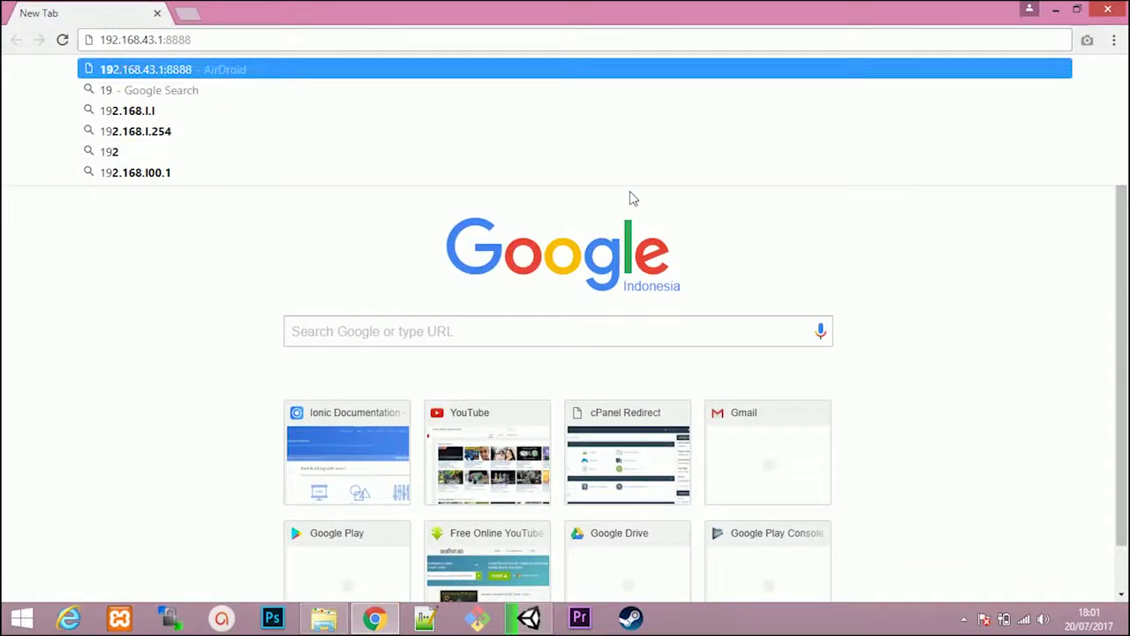
pyautogui.press('Return')
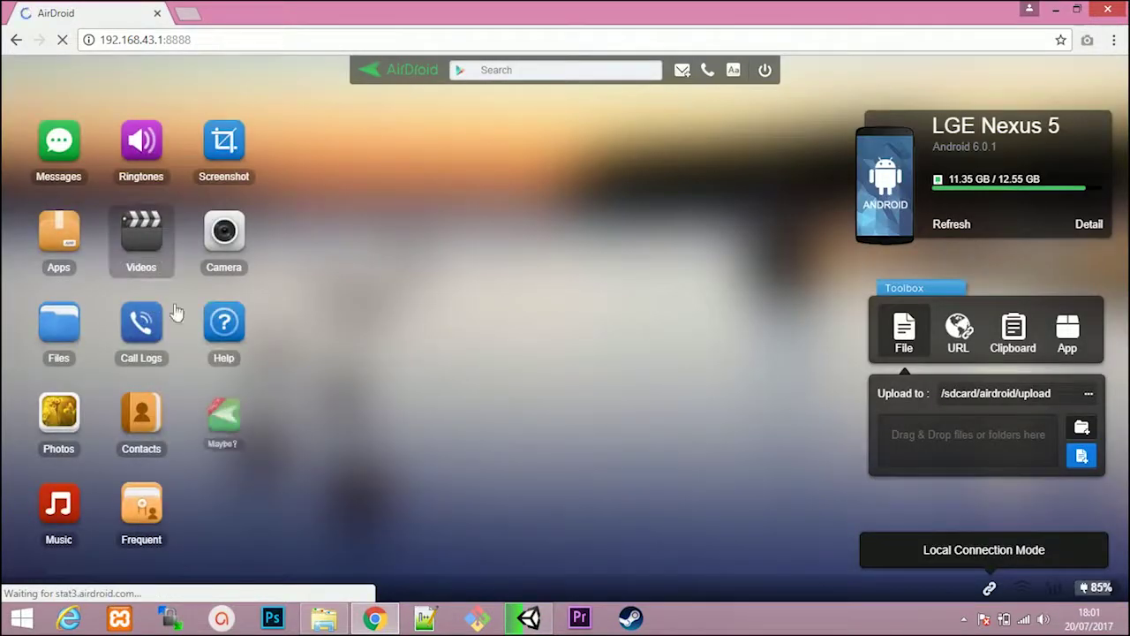
pyautogui.click(223, 157)
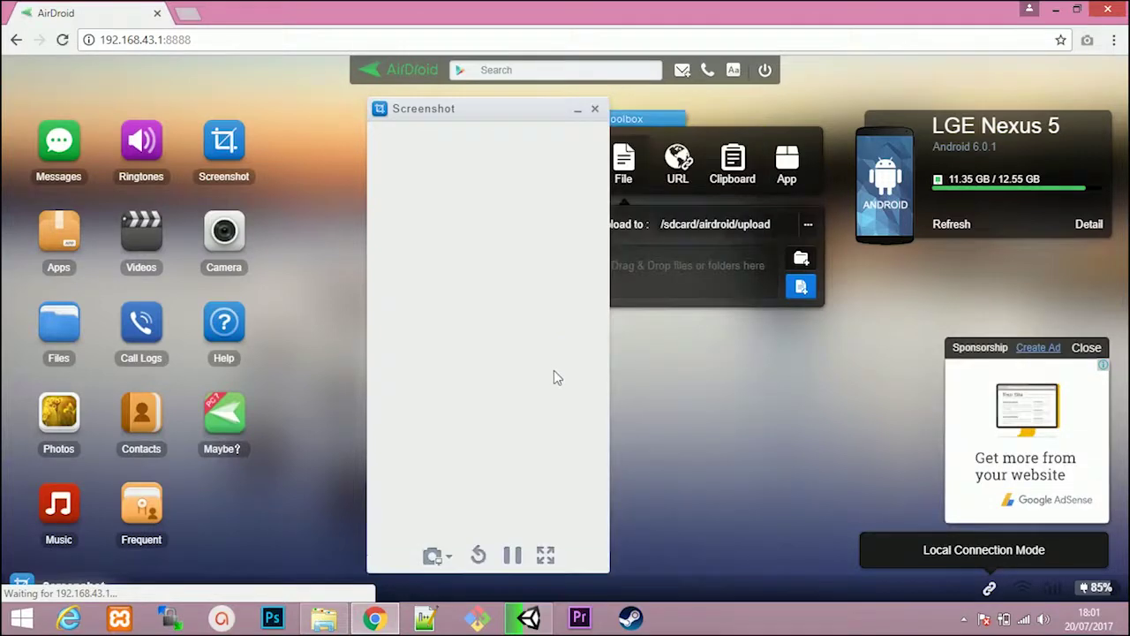
# Watch the Meet Animals app full screen on the phone, then exit and bring up the recorder controls
pyautogui.click(545, 556)
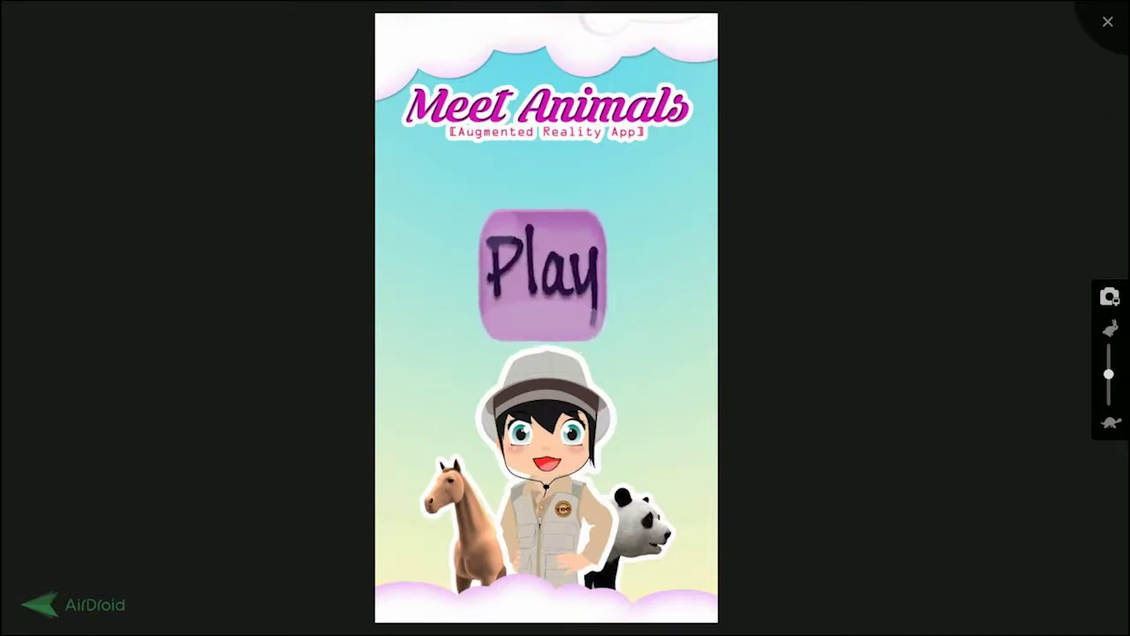
pyautogui.press('Escape')
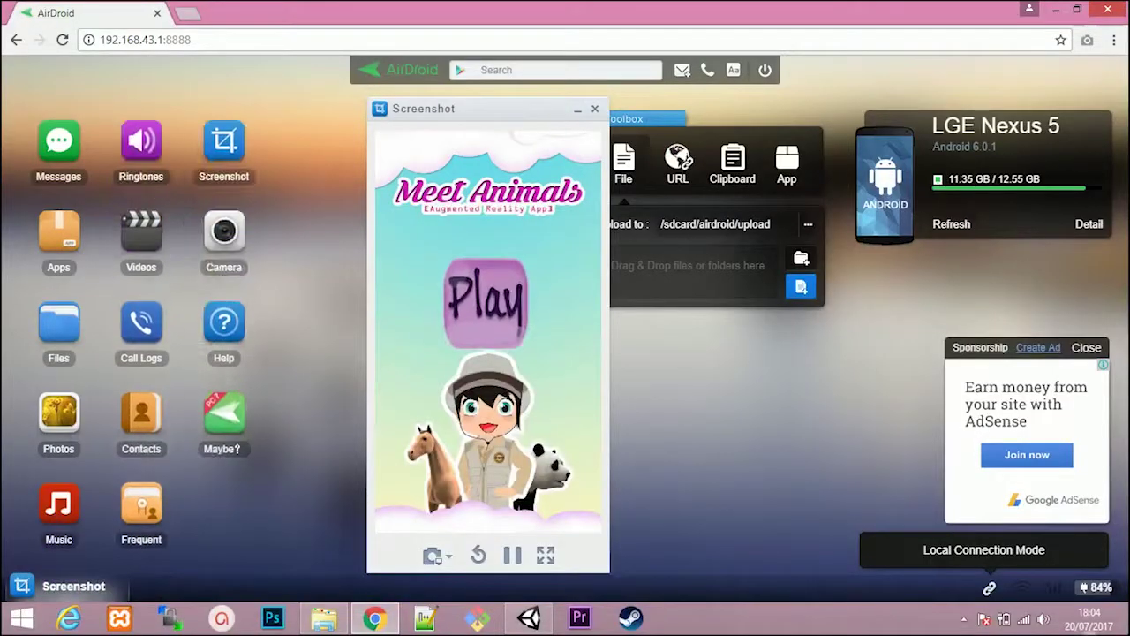
pyautogui.click(984, 619)
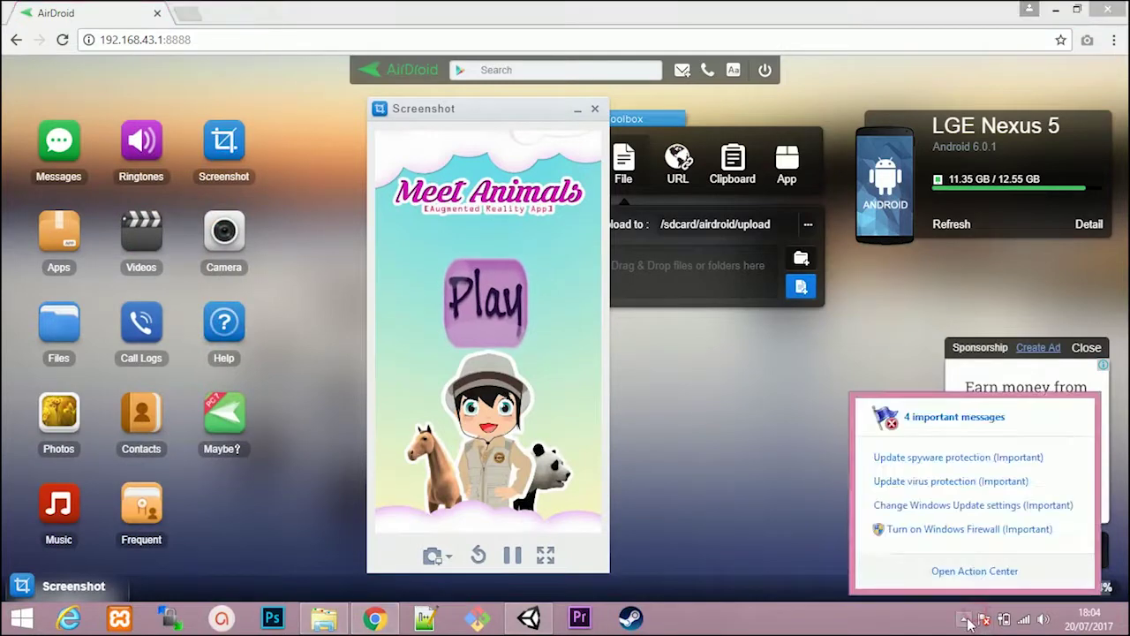
pyautogui.click(966, 620)
pyautogui.click(963, 533)
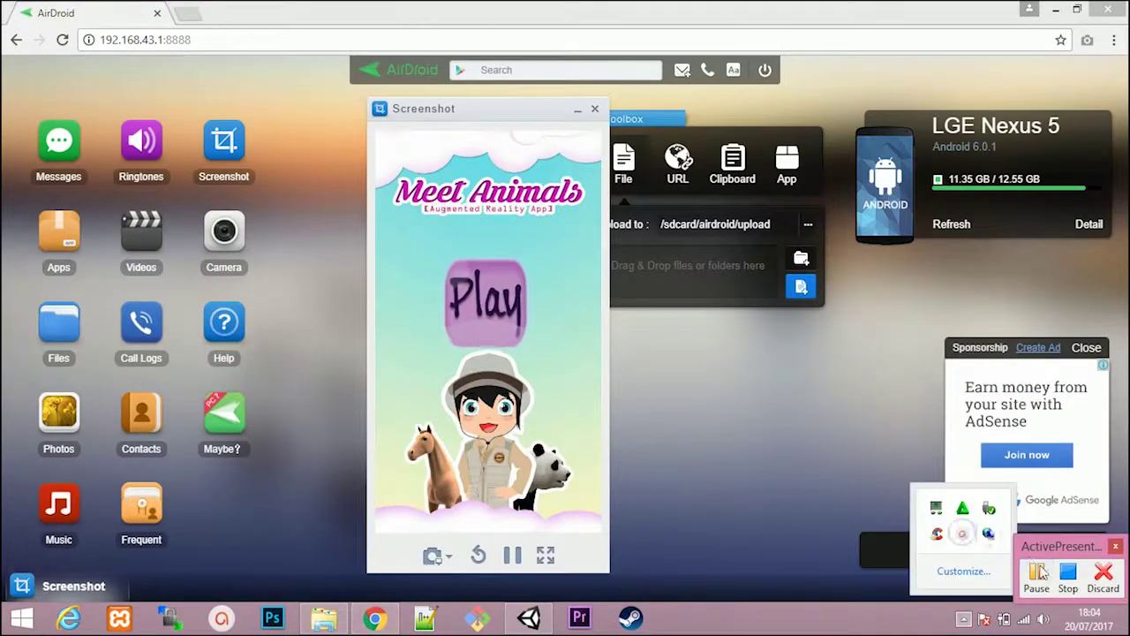